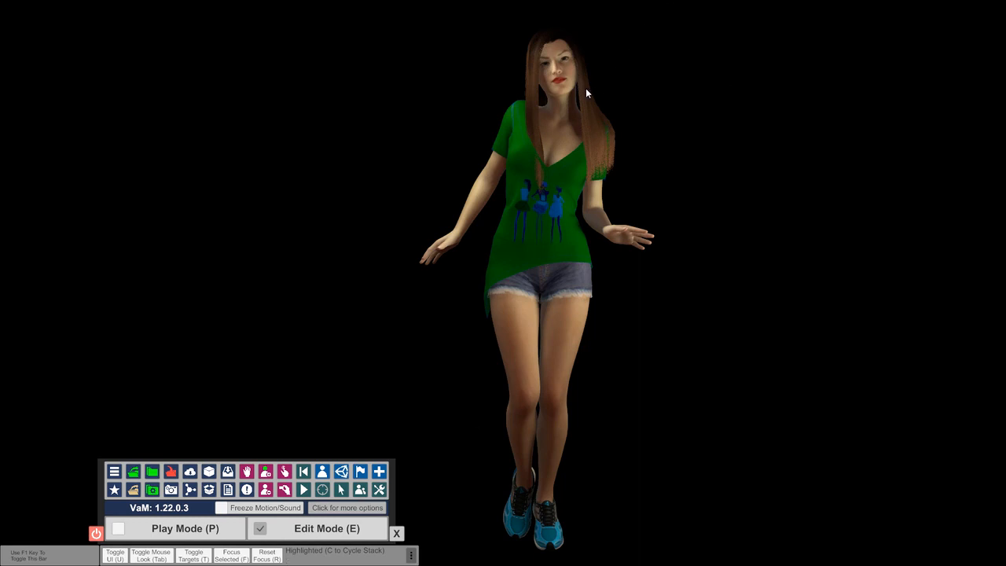
# Select the person's root from the head control, toggle Freeze Physics on and off again, and deselect the person
pyautogui.click(560, 81)
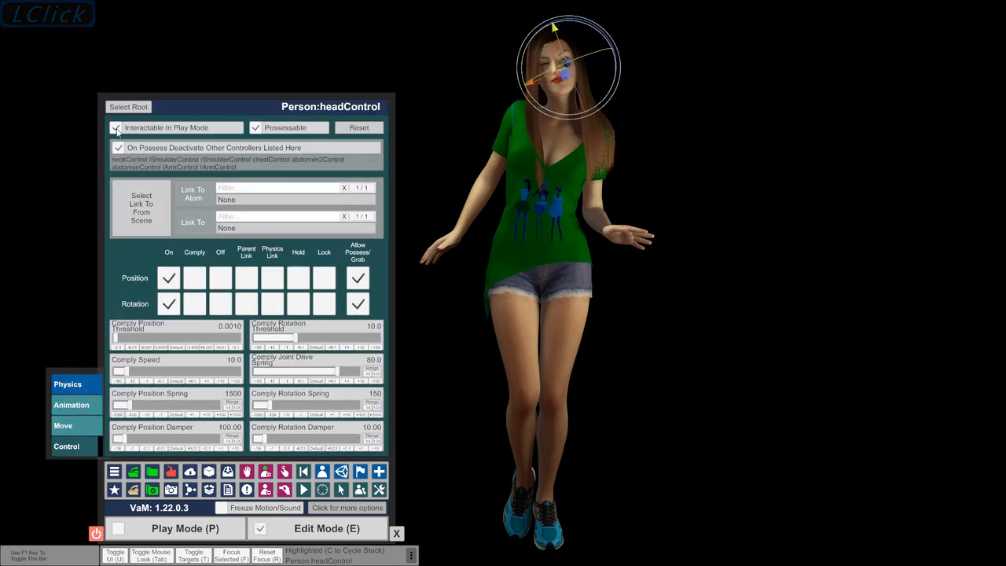
pyautogui.click(127, 107)
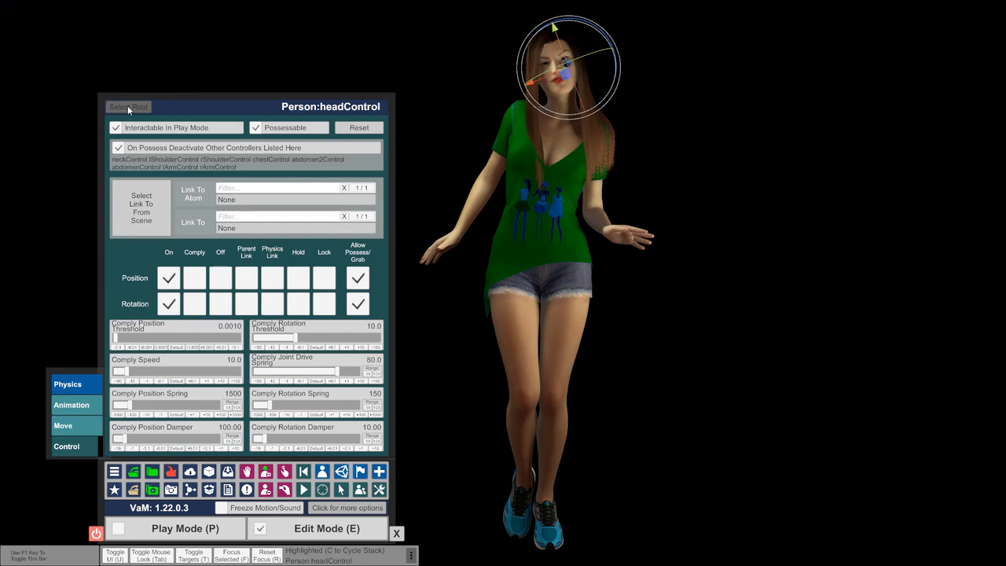
pyautogui.click(128, 107)
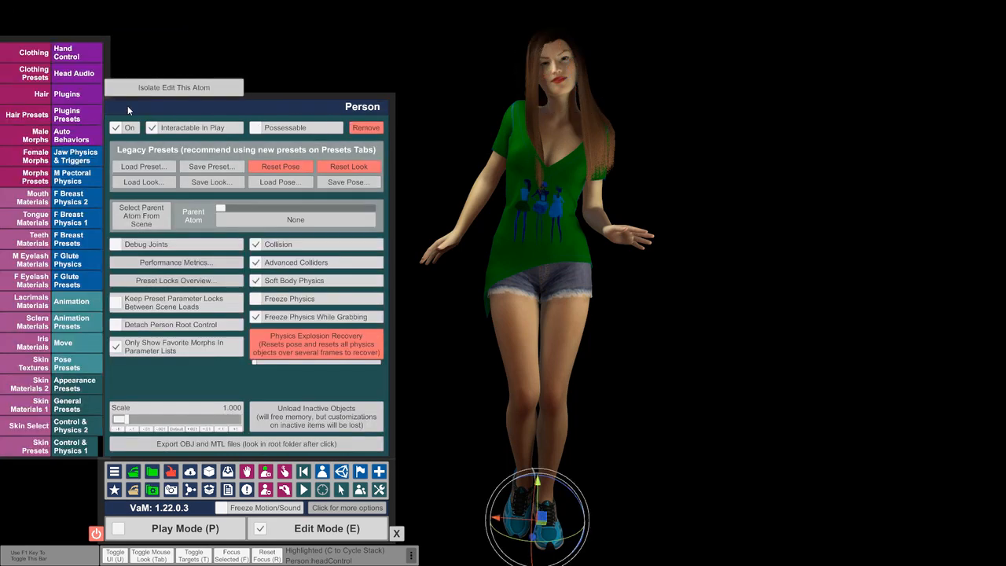
pyautogui.click(258, 301)
pyautogui.click(256, 298)
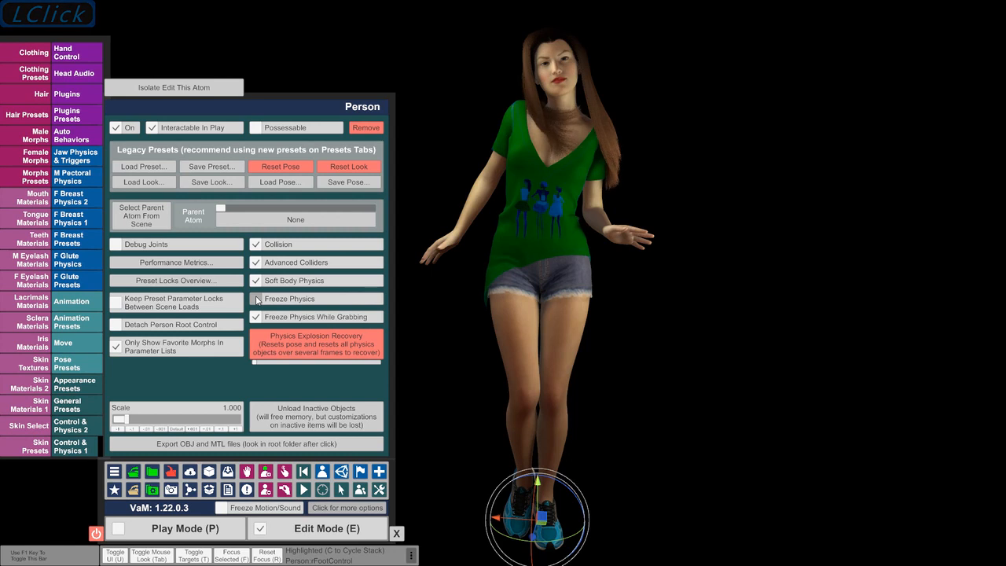
pyautogui.click(725, 202)
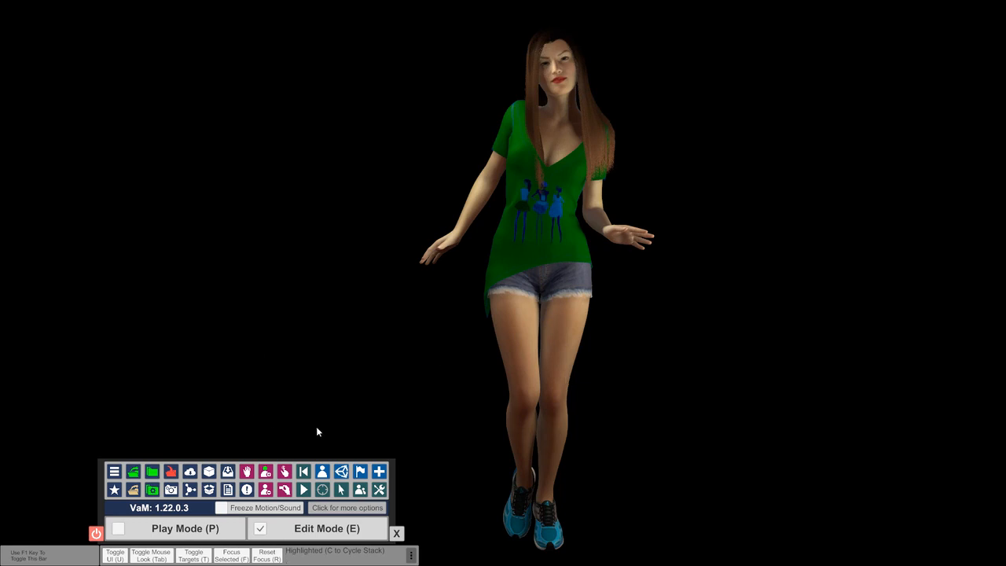
# Enable Select Atom On Add for new atoms and add an empty plugin slot to the scene plugins
pyautogui.click(320, 472)
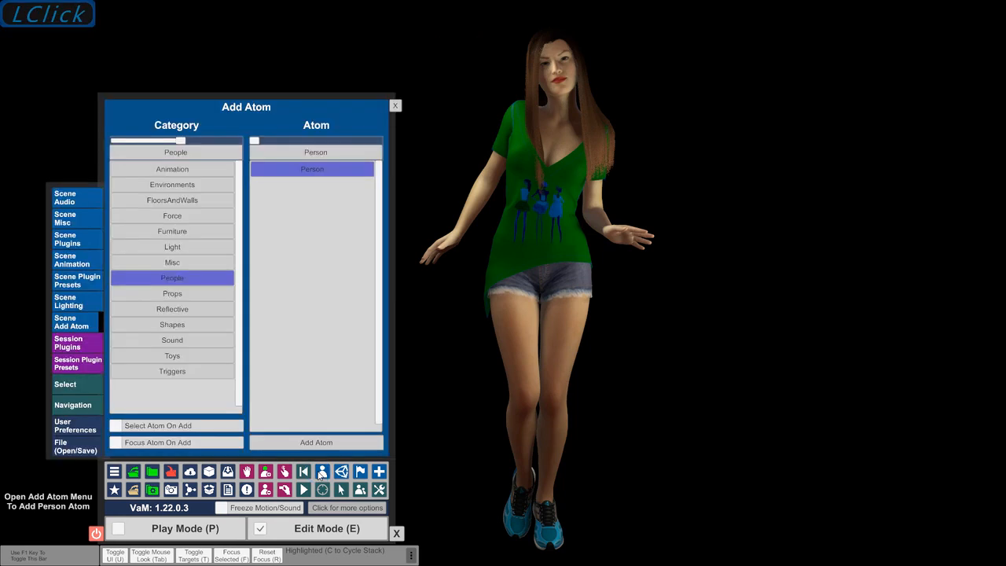
pyautogui.click(116, 426)
pyautogui.click(79, 242)
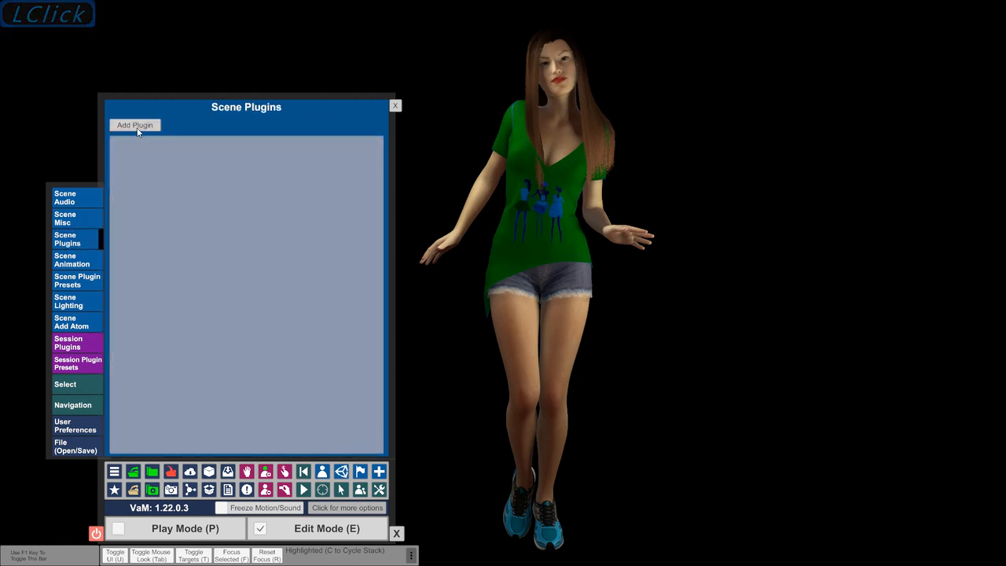
pyautogui.click(136, 131)
# Load KeyboardShortcuts.cslist from LFE.KeyboardShortcuts.12 into the plugin slot, searching all package versions for KEY, and allow it to save its JSON file
pyautogui.click(146, 149)
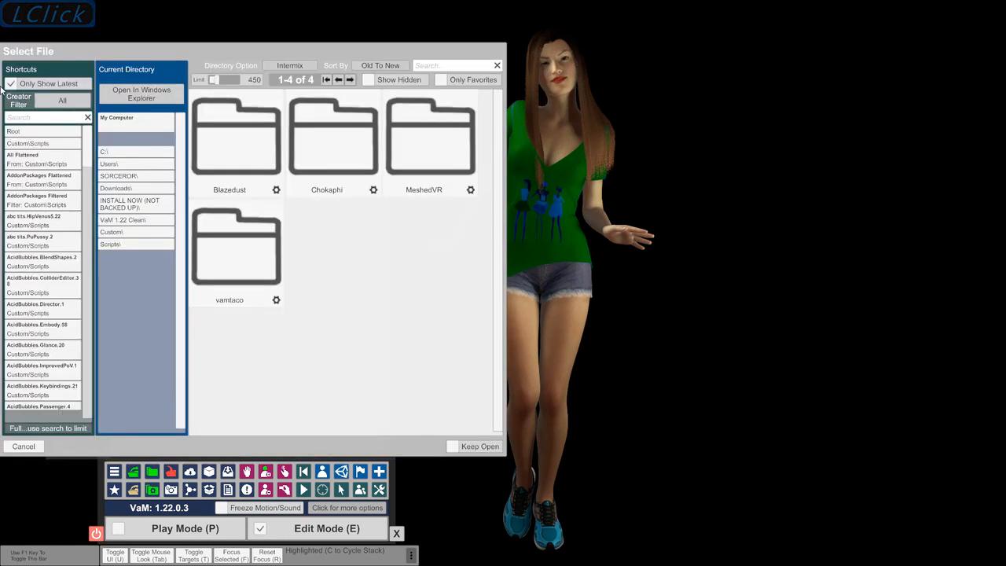
pyautogui.click(11, 84)
pyautogui.click(23, 119)
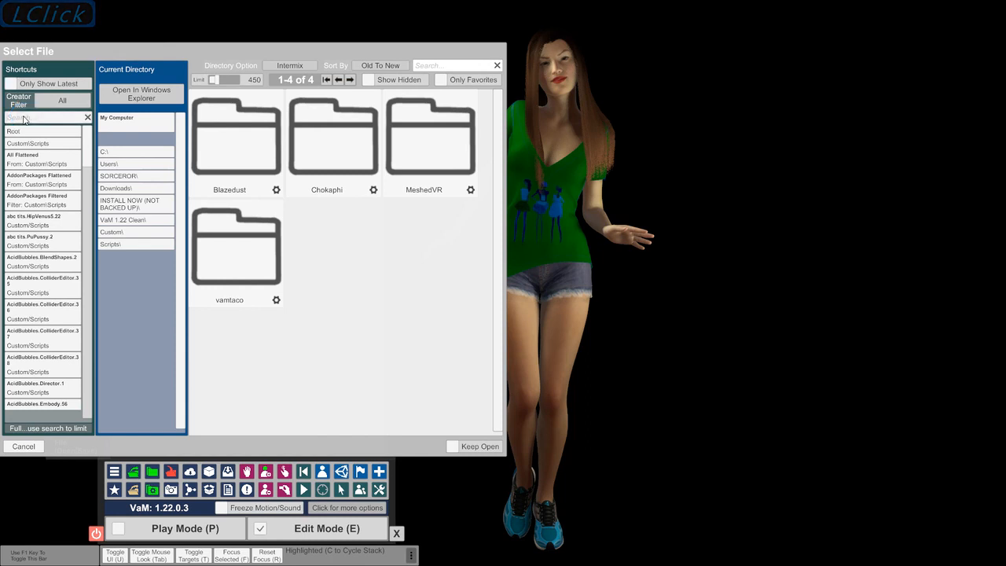
pyautogui.write('KEY')
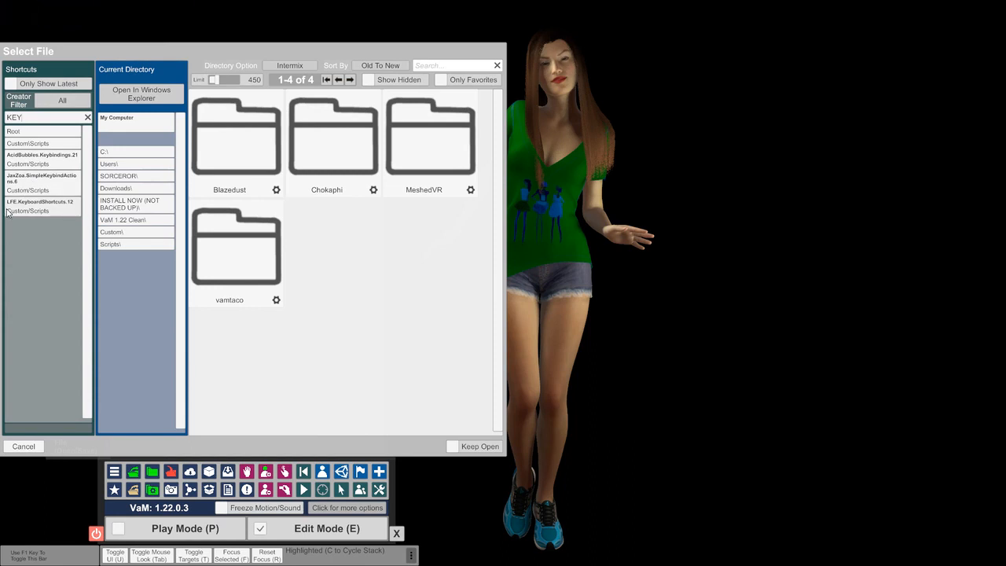
pyautogui.click(60, 212)
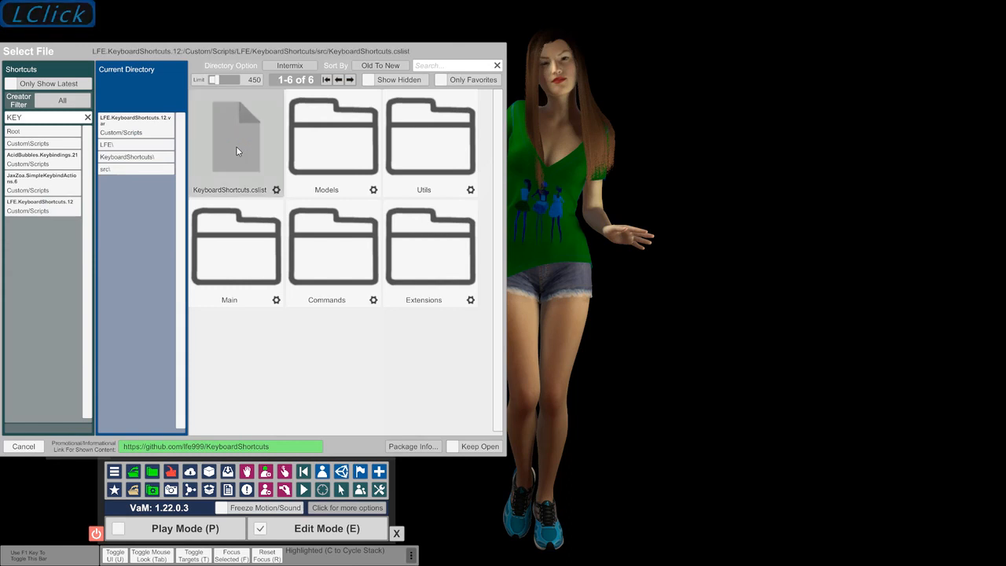
pyautogui.click(236, 147)
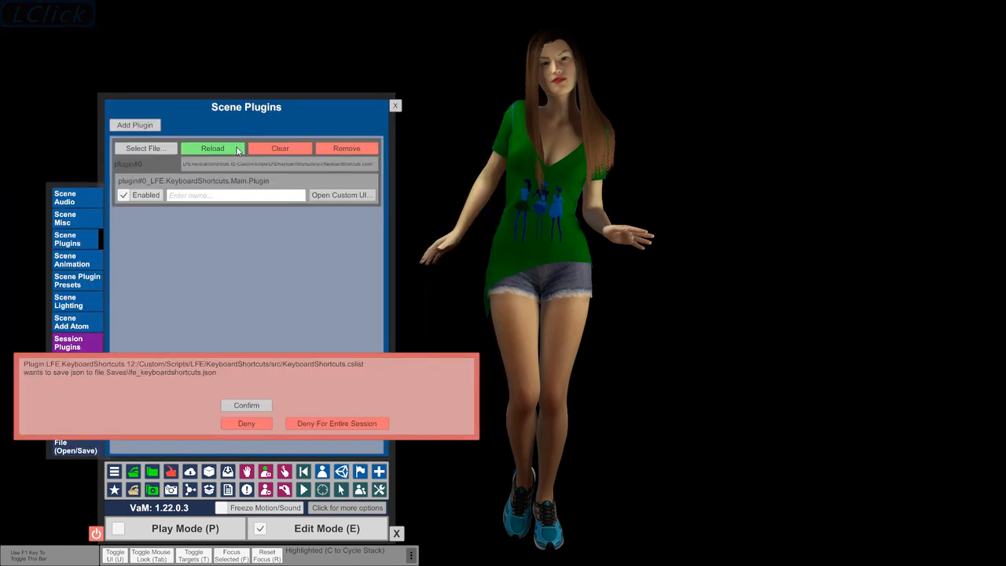
pyautogui.click(238, 411)
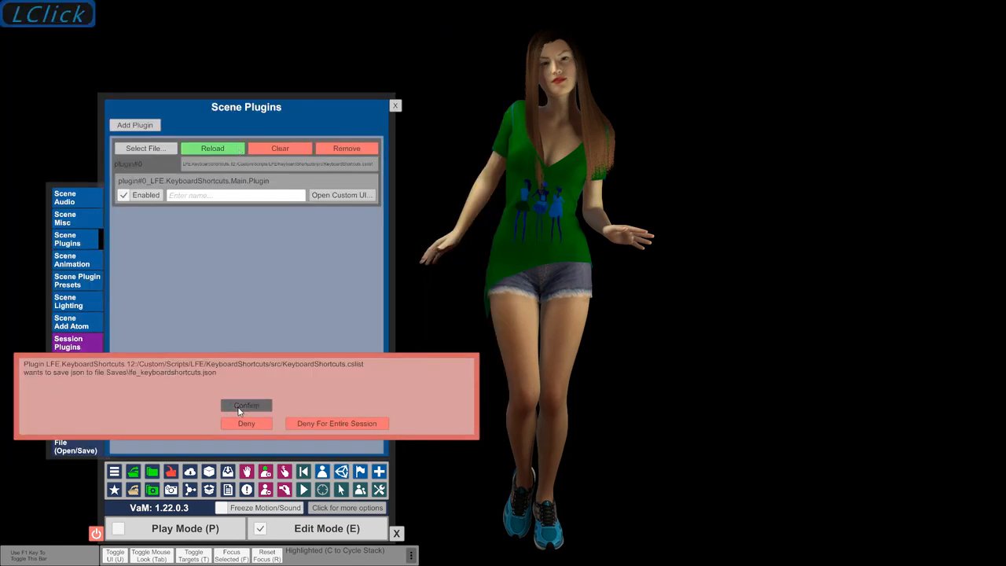
# Review the KeyboardShortcuts plugin's camera key bindings, test moving the camera forward, backward and right with them, and close the scene plugins
pyautogui.click(331, 195)
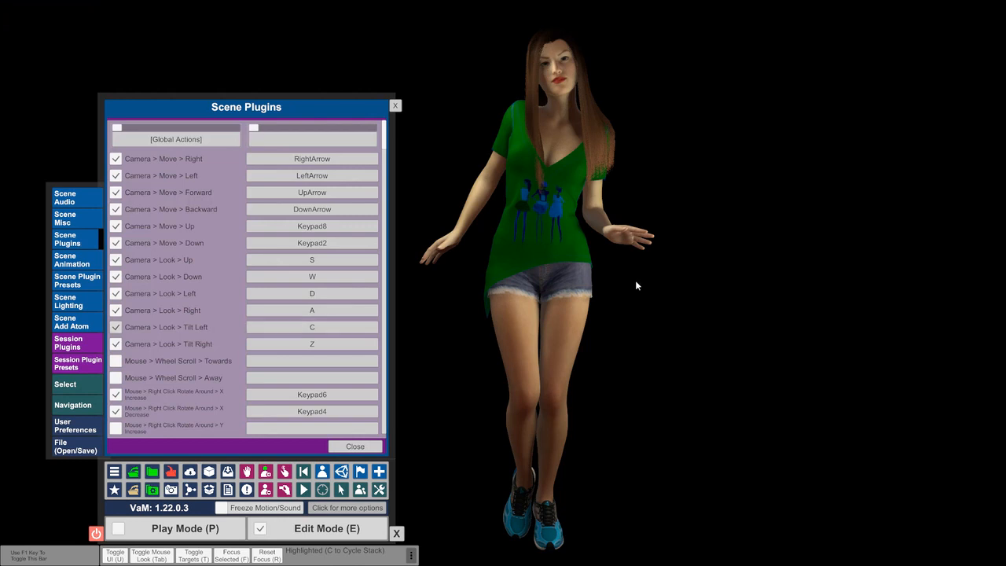
pyautogui.press('Up')
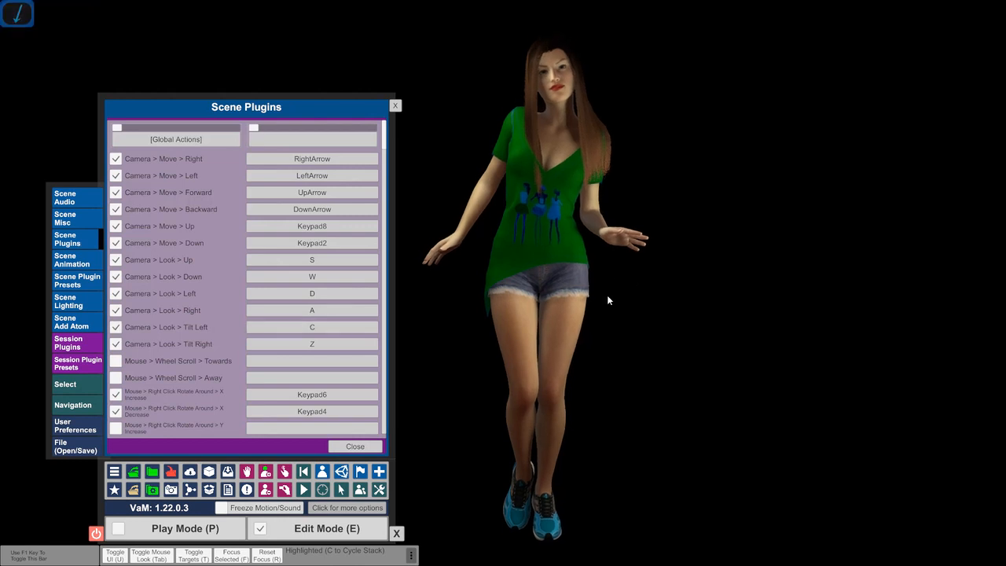
pyautogui.press('Down')
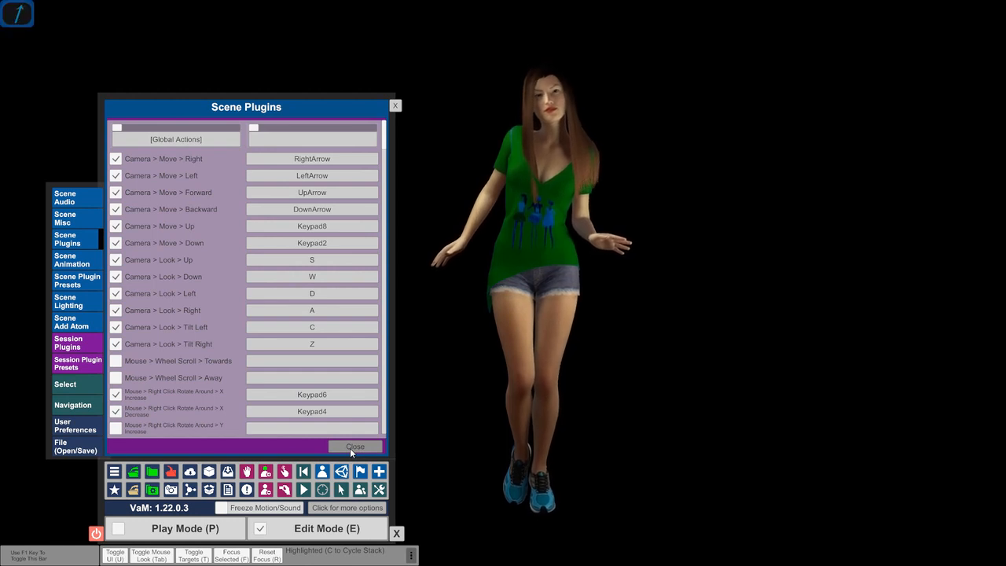
pyautogui.press('Right')
pyautogui.press('Right')
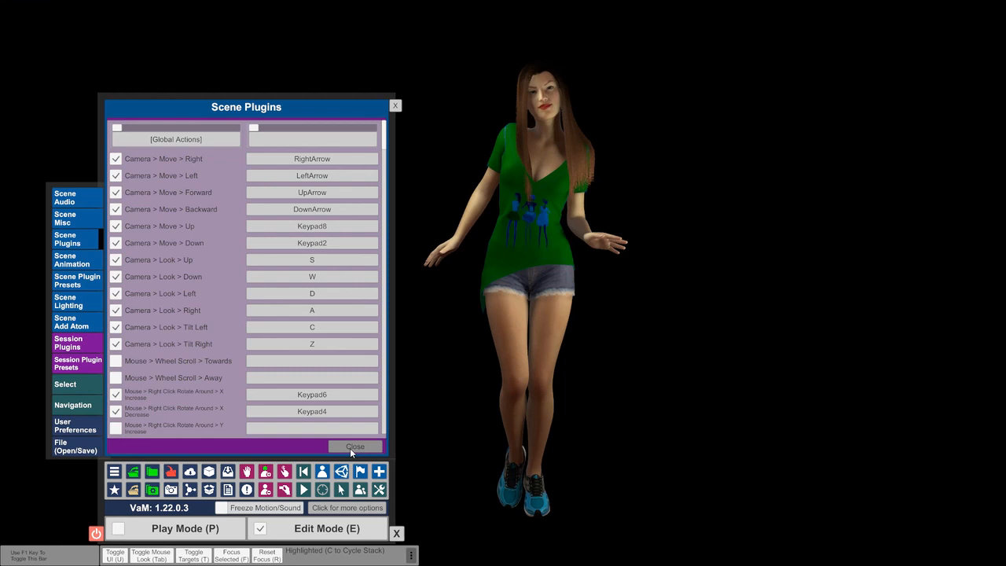
pyautogui.click(351, 449)
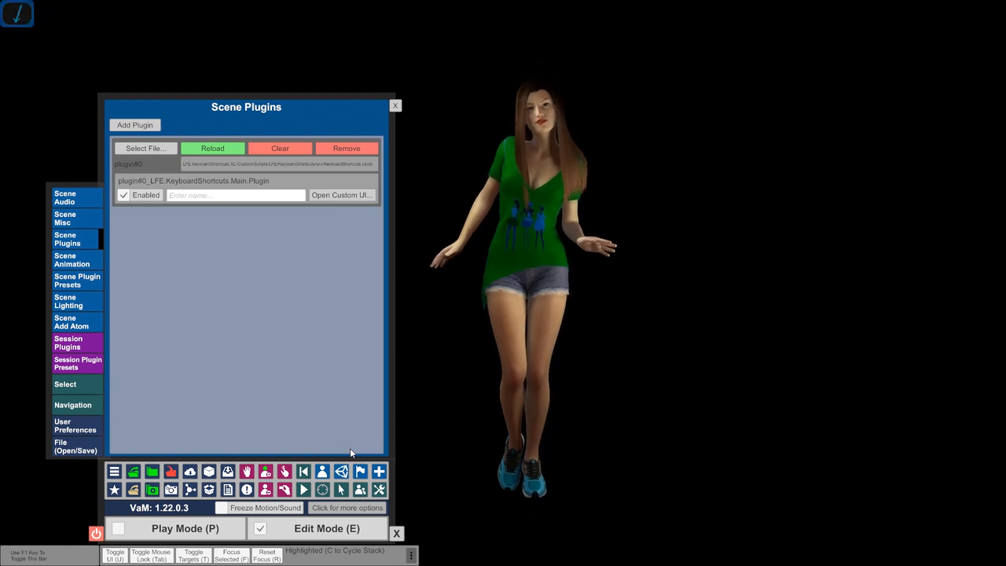
pyautogui.click(397, 107)
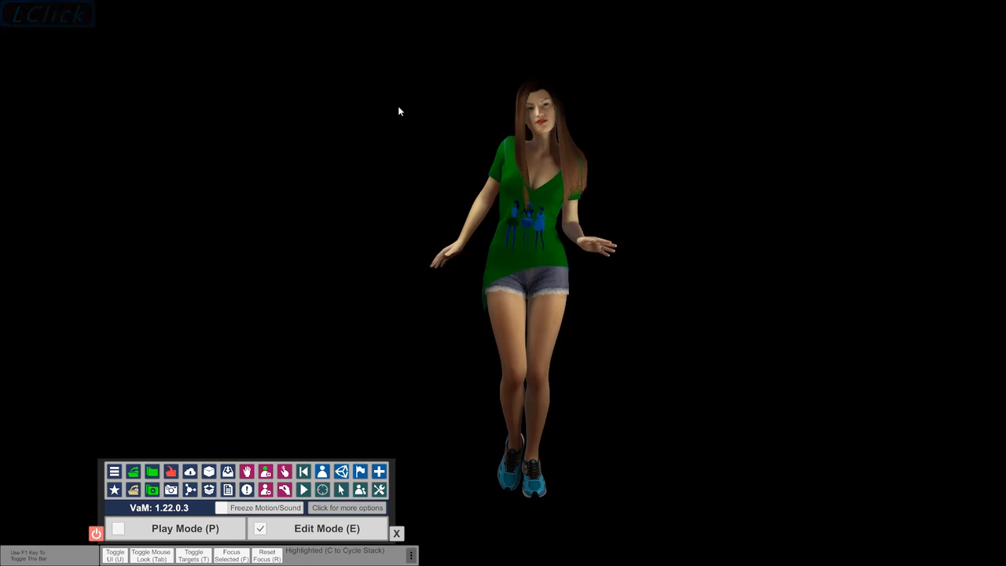
# Add a WoodPanel atom from the FloorsAndWalls category as the floor of the scene
pyautogui.click(322, 471)
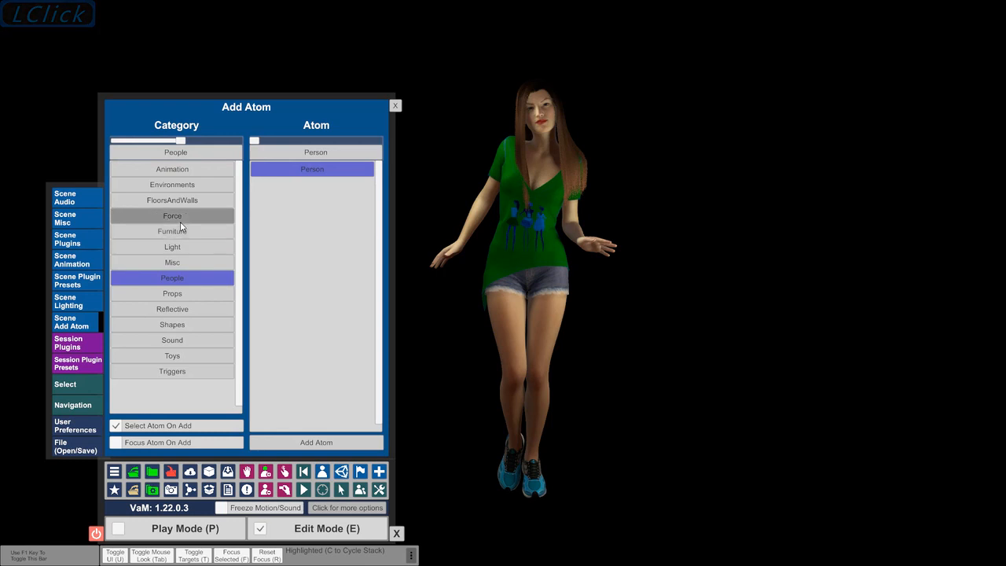
pyautogui.click(181, 200)
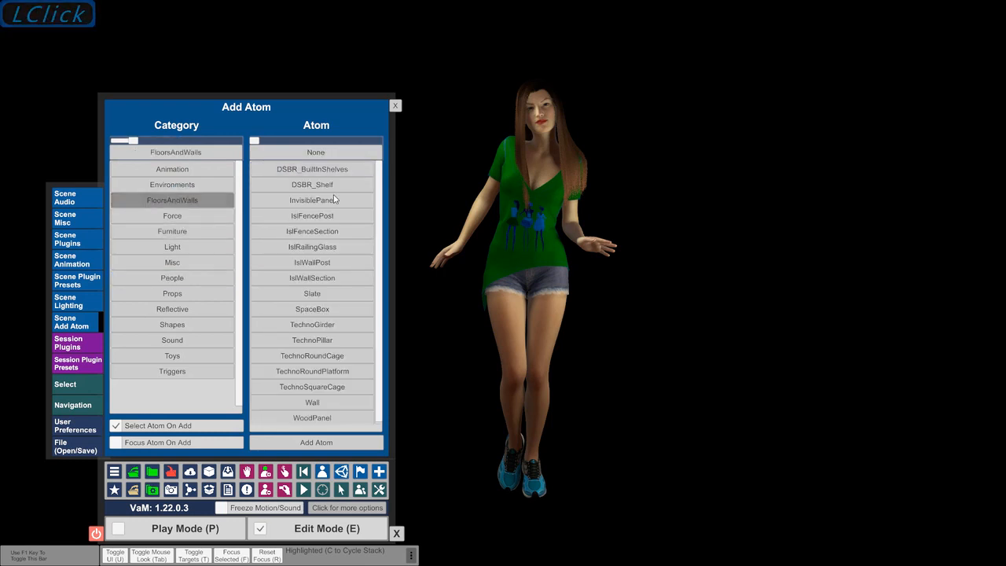
pyautogui.click(380, 302)
pyautogui.moveTo(380, 301); pyautogui.dragTo(381, 353)
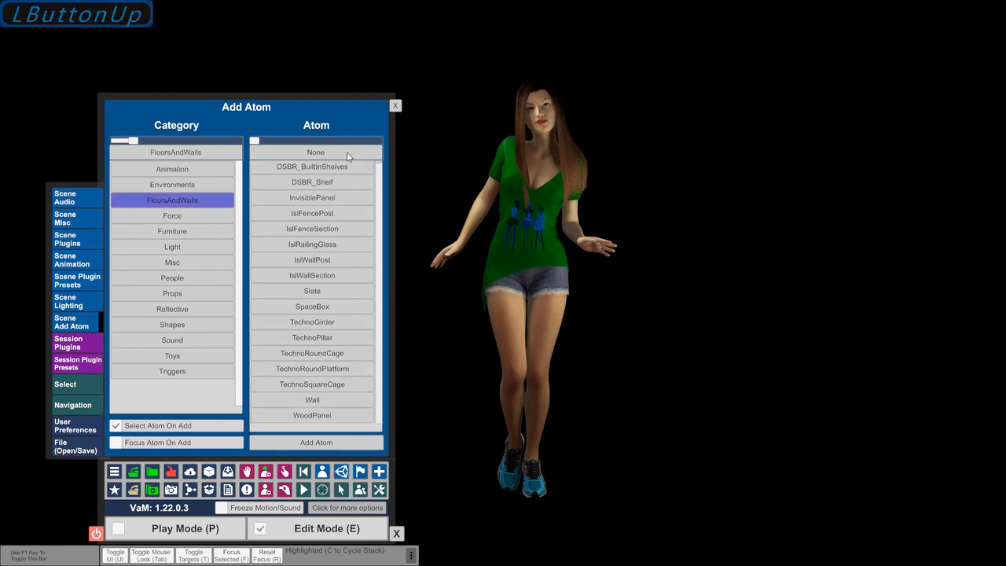
pyautogui.click(319, 292)
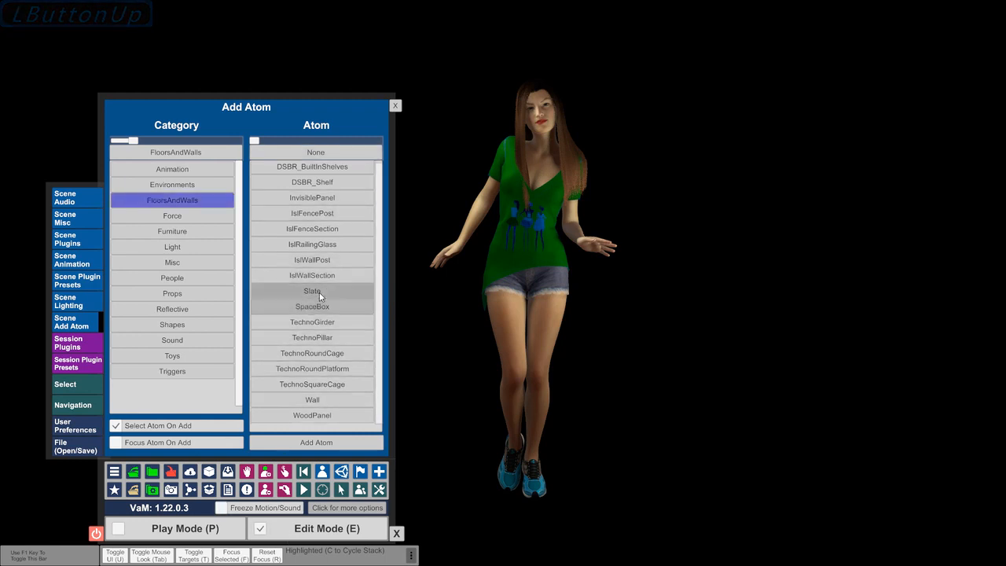
pyautogui.click(325, 417)
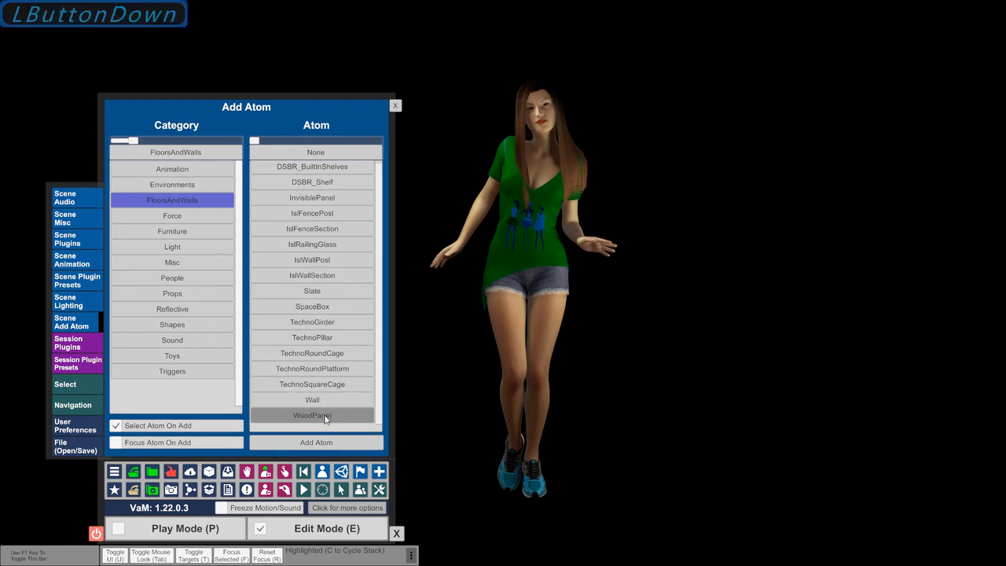
pyautogui.click(320, 440)
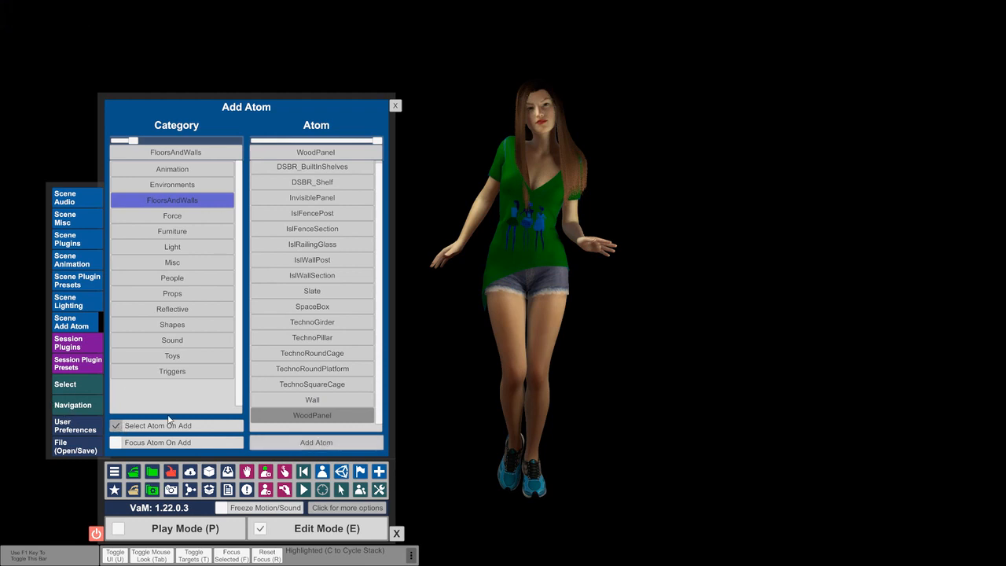
pyautogui.click(305, 442)
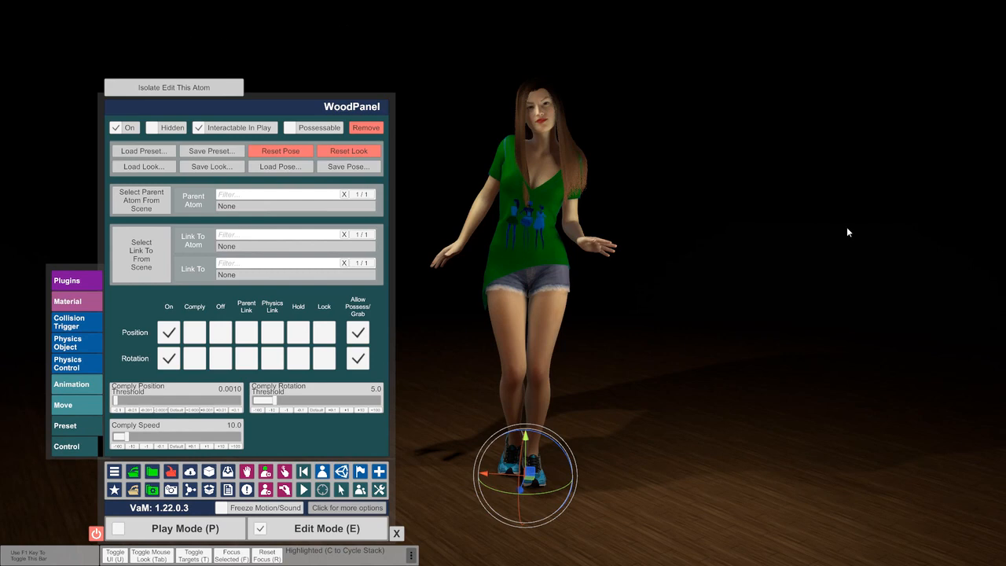
# Select the person's root and move the figure sideways along the red axis, away from the centre of the scene
pyautogui.click(542, 120)
pyautogui.click(130, 108)
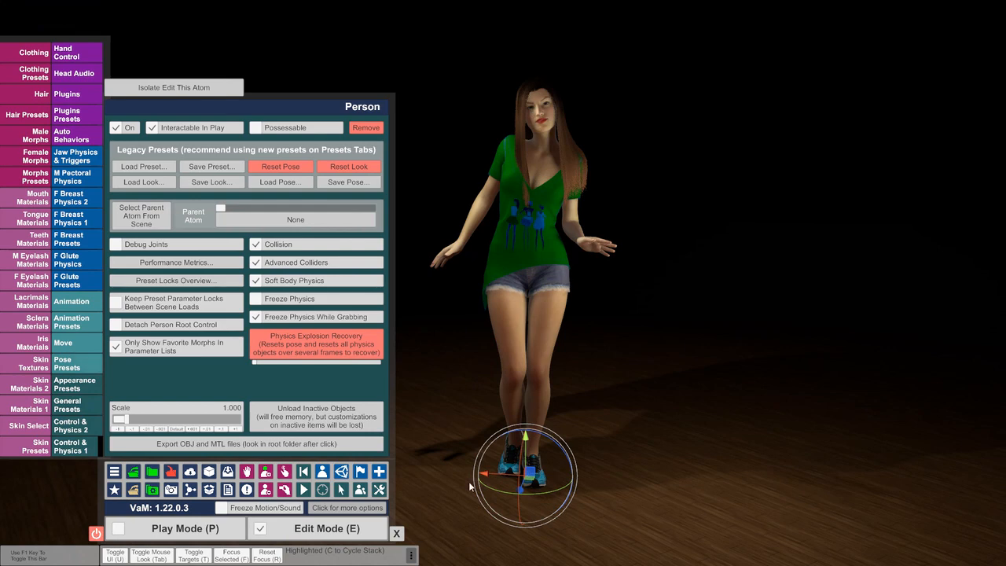
pyautogui.moveTo(493, 473); pyautogui.dragTo(831, 476)
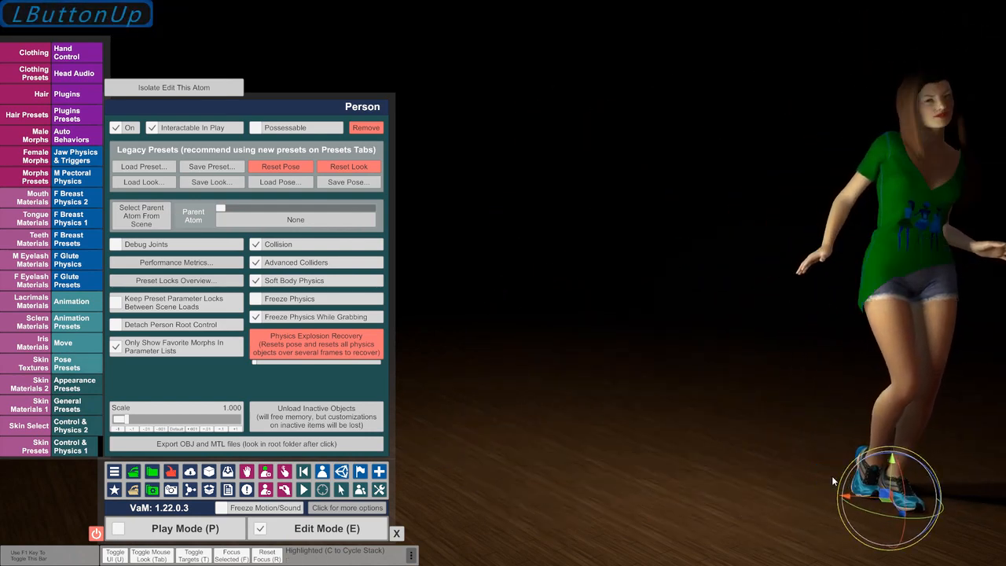
# Add a CustomUnityAsset atom from the Misc category to the scene
pyautogui.click(323, 472)
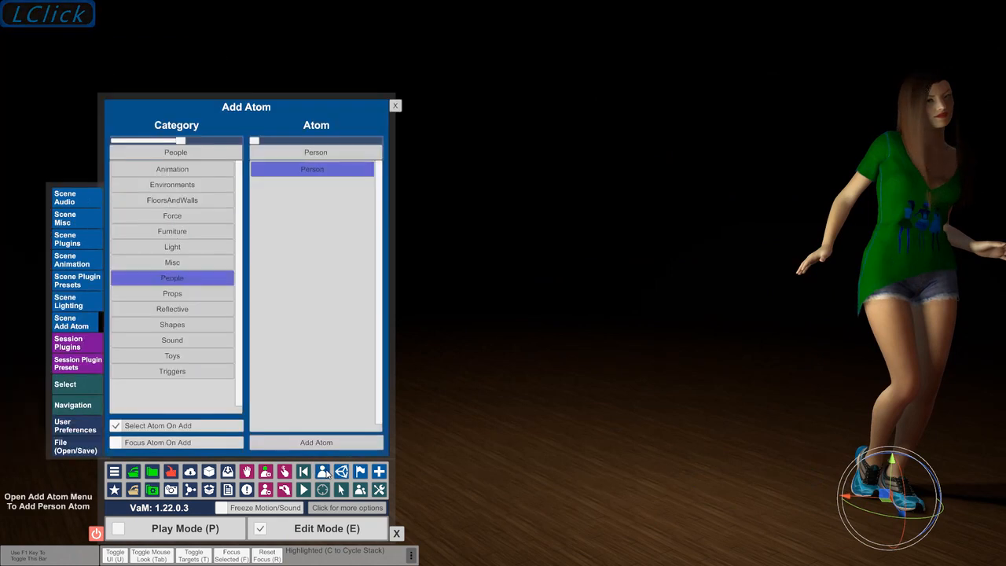
pyautogui.click(193, 262)
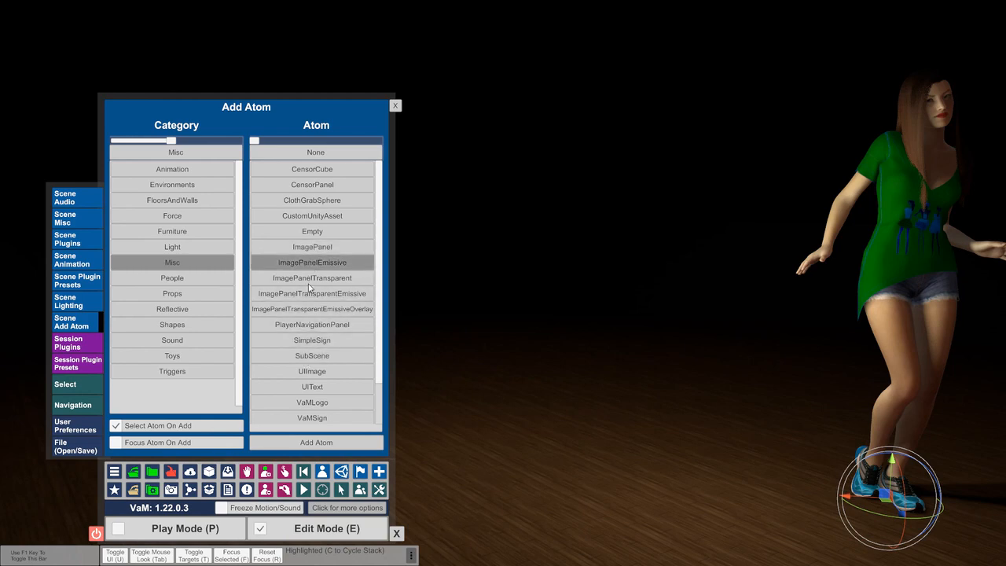
pyautogui.click(313, 219)
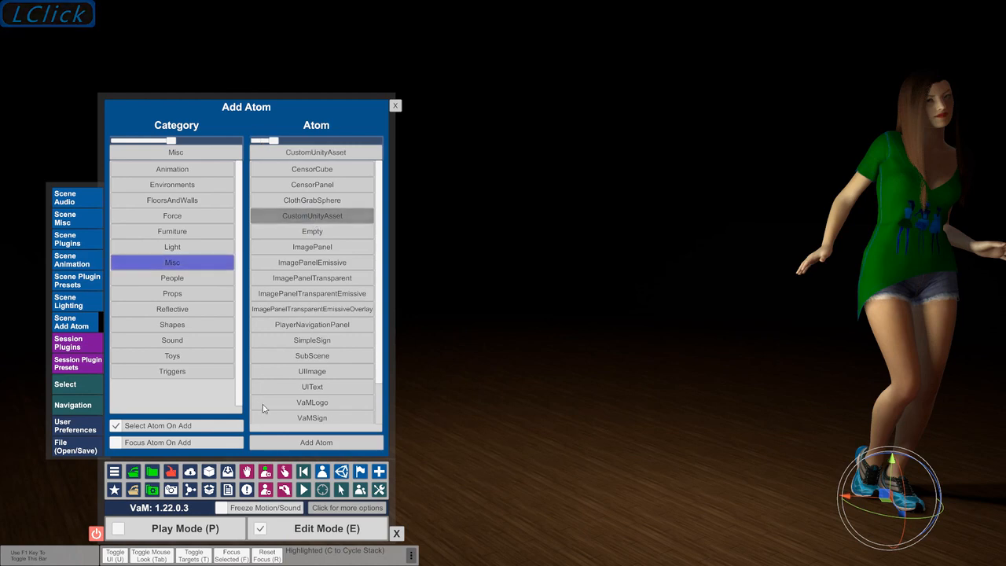
pyautogui.click(294, 444)
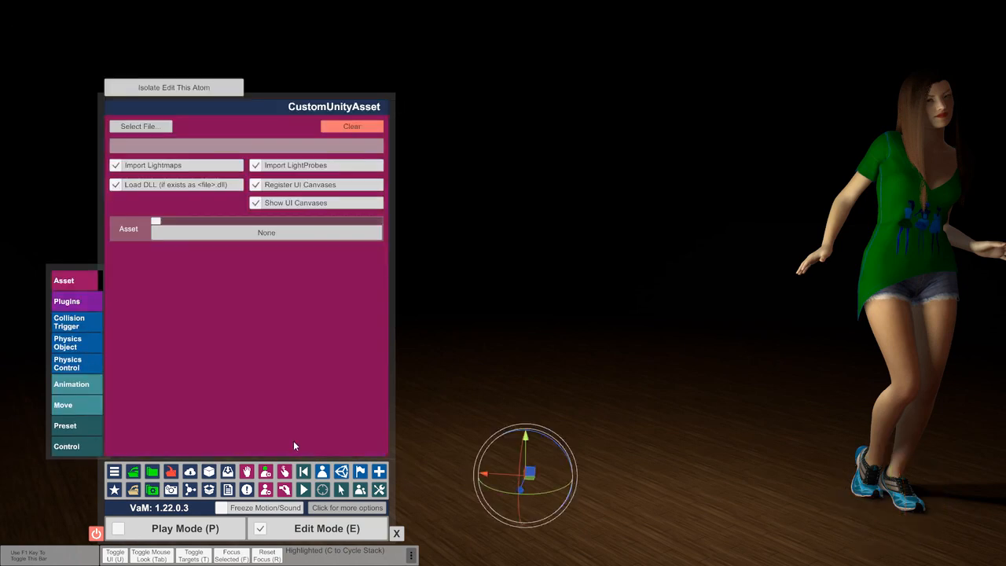
# Open the custom asset file browser, set its limit to 1800 with hidden files shown, and search for HEART
pyautogui.click(142, 125)
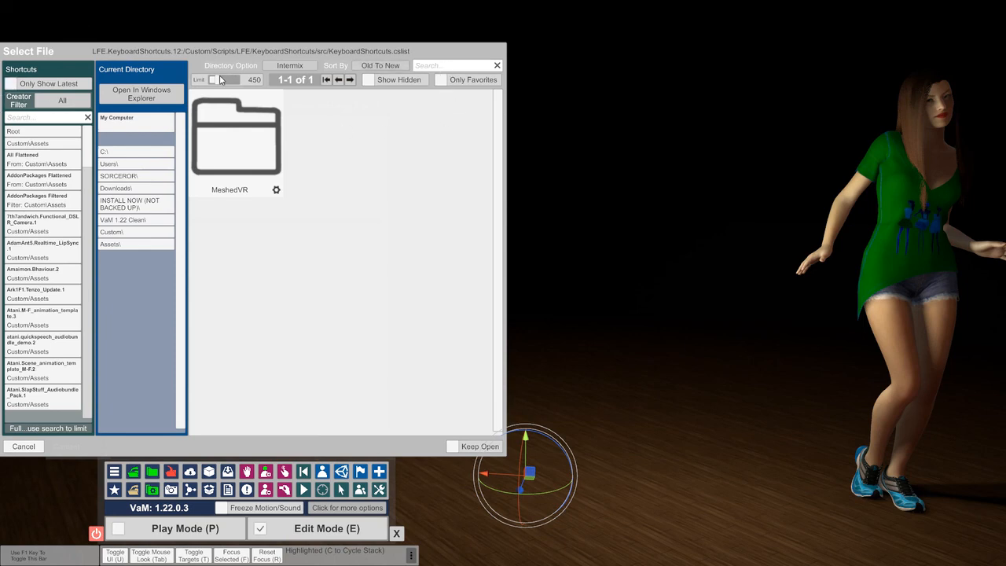
pyautogui.click(325, 110)
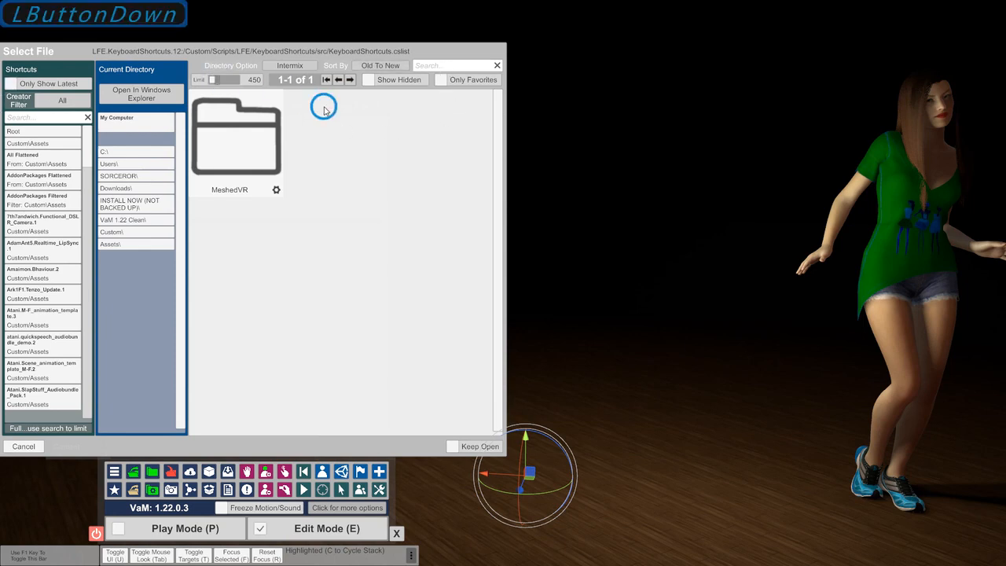
pyautogui.click(367, 81)
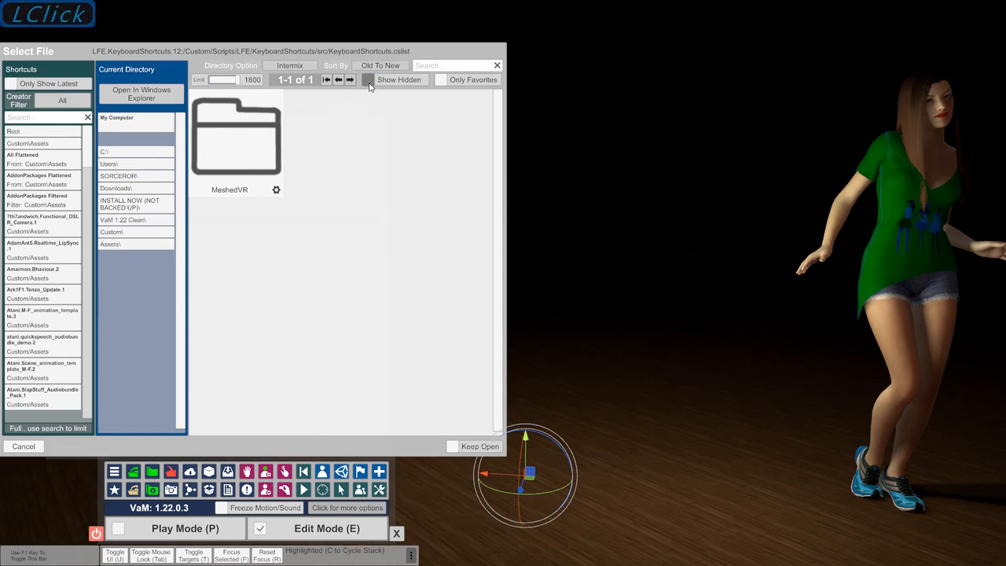
pyautogui.click(454, 72)
pyautogui.write('hEAR')
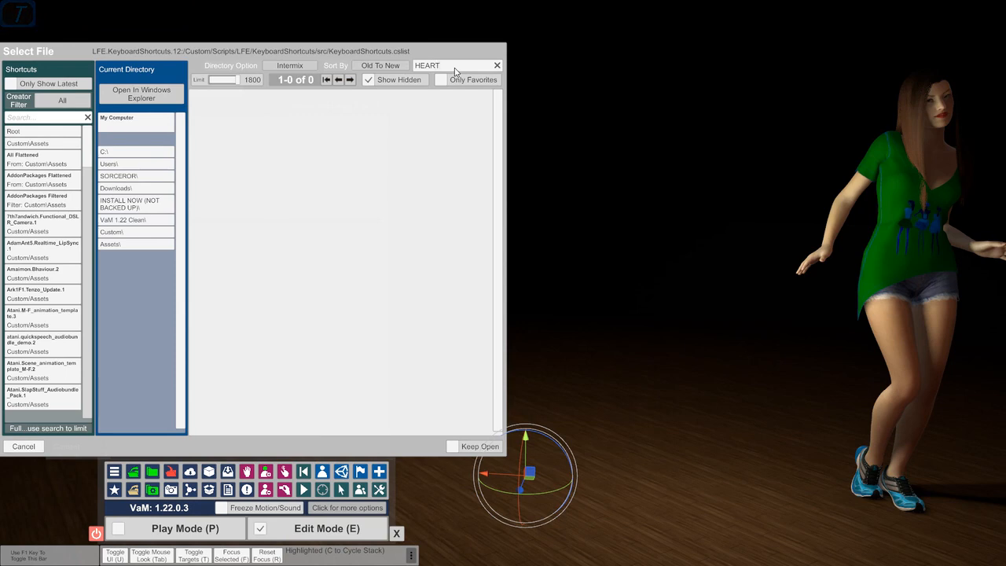
# Search all flattened custom assets for BED and load the skf_bed_03_frankmurphy.assetbundle file
pyautogui.click(34, 166)
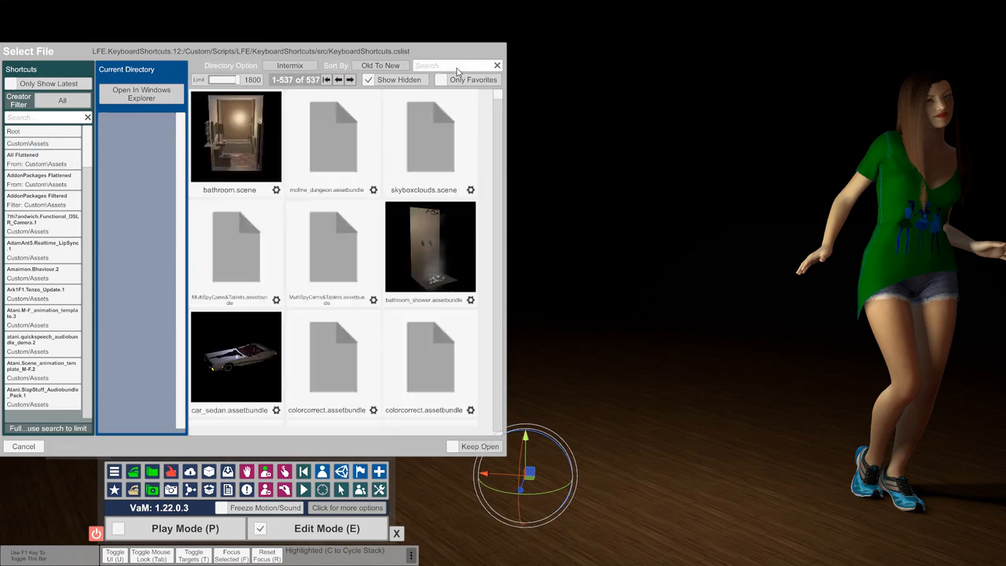
pyautogui.click(452, 64)
pyautogui.write('BED')
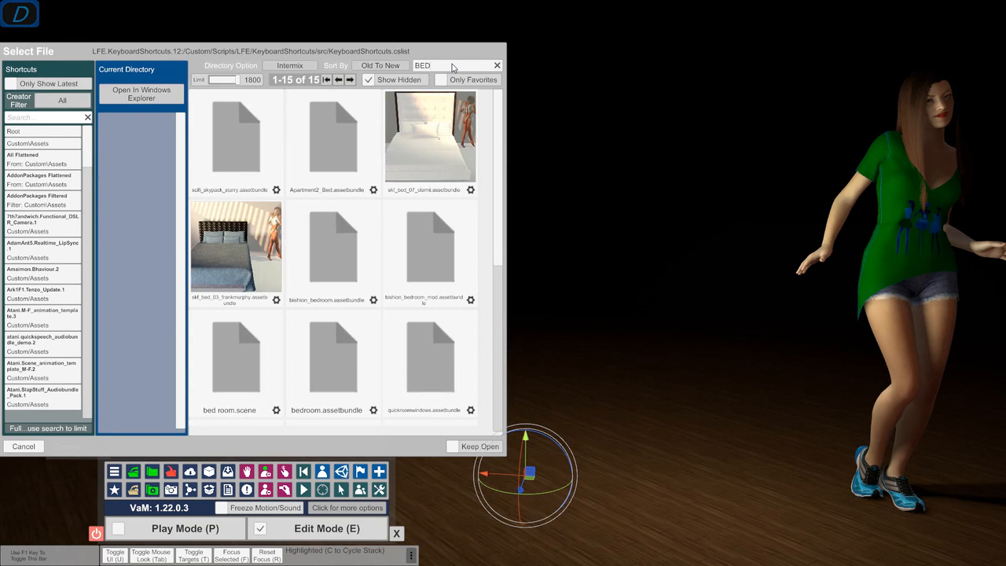
pyautogui.click(234, 249)
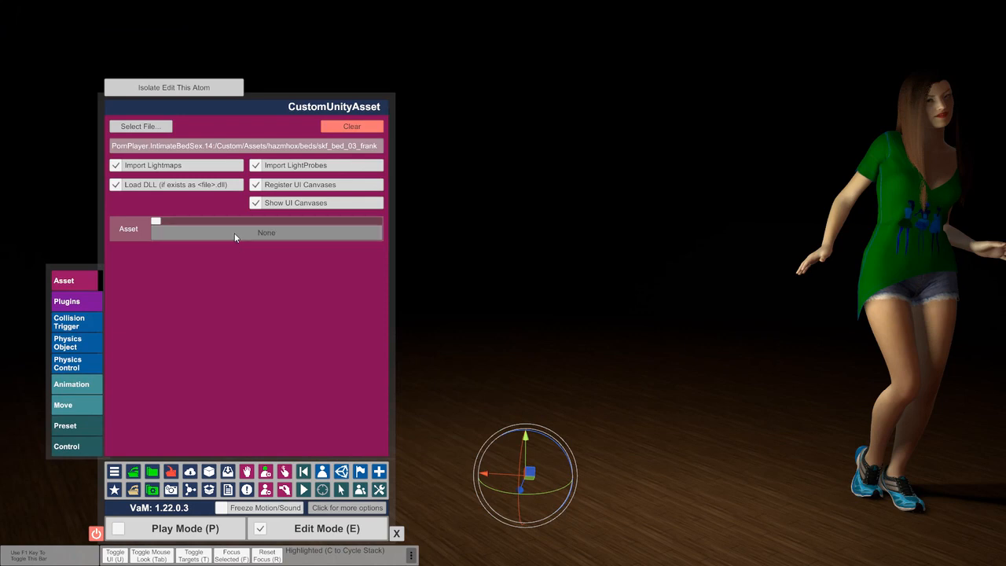
# Choose the skf_bed_03_frankmurphy.prefab asset and raise the bed along its vertical axis until it stands on the floor
pyautogui.click(235, 233)
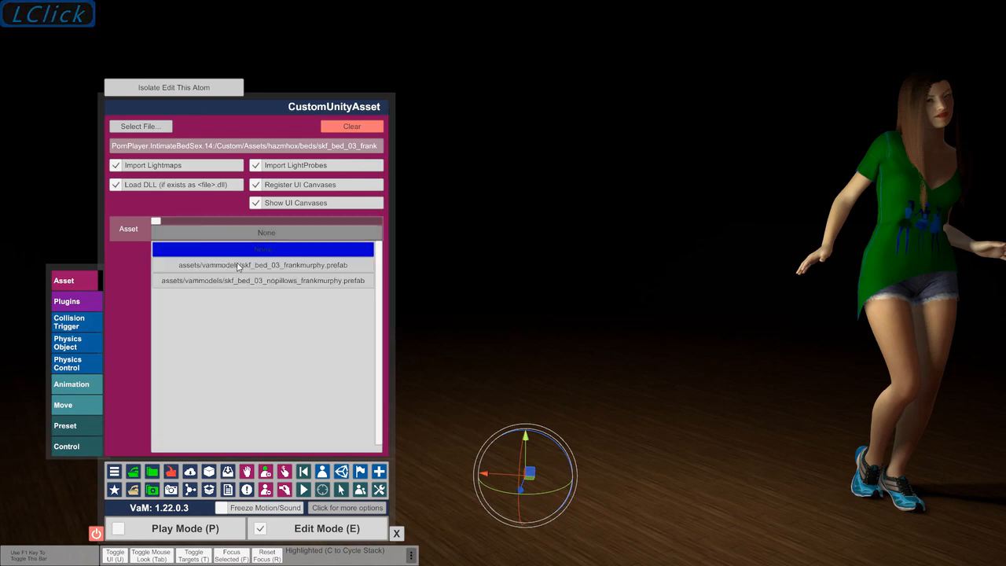
pyautogui.click(239, 268)
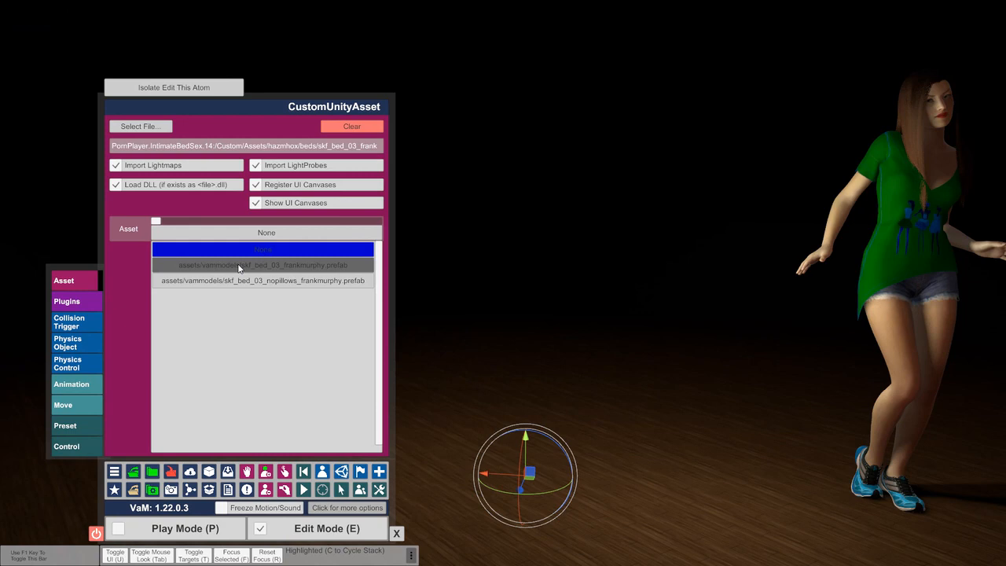
pyautogui.click(239, 266)
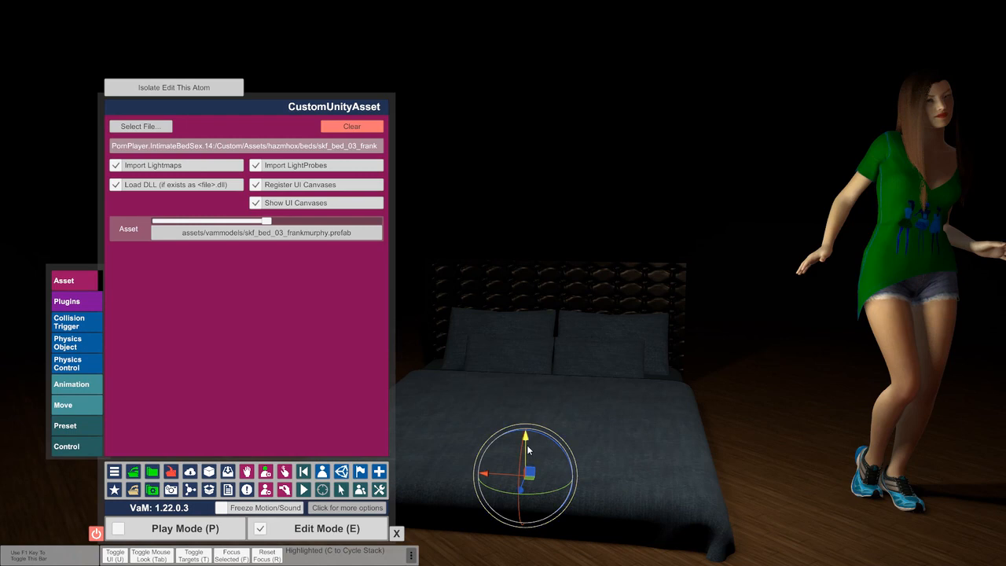
pyautogui.moveTo(527, 444); pyautogui.dragTo(527, 361)
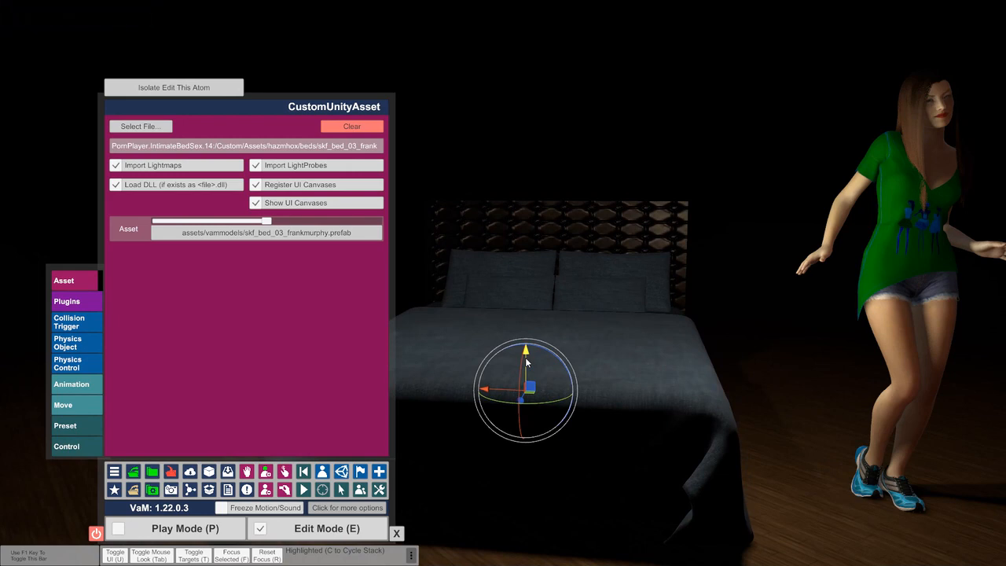
# Select the person's root and remove the Person atom from the scene
pyautogui.click(940, 109)
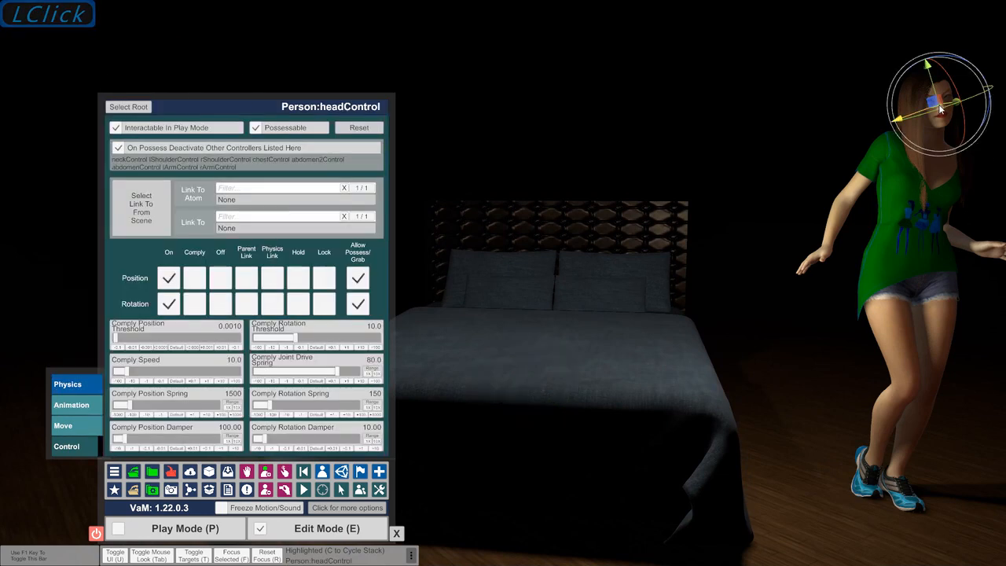
pyautogui.click(125, 107)
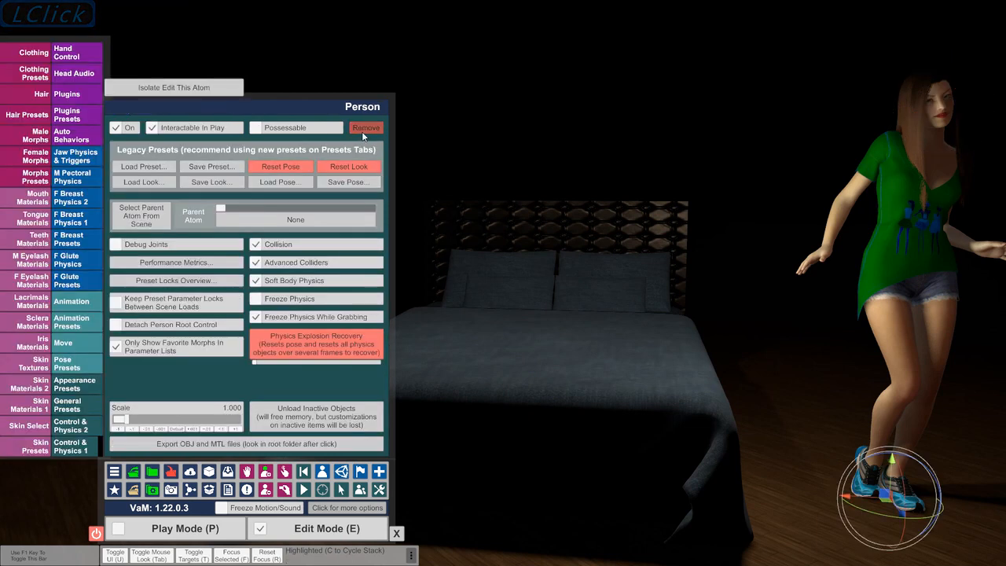
pyautogui.click(361, 129)
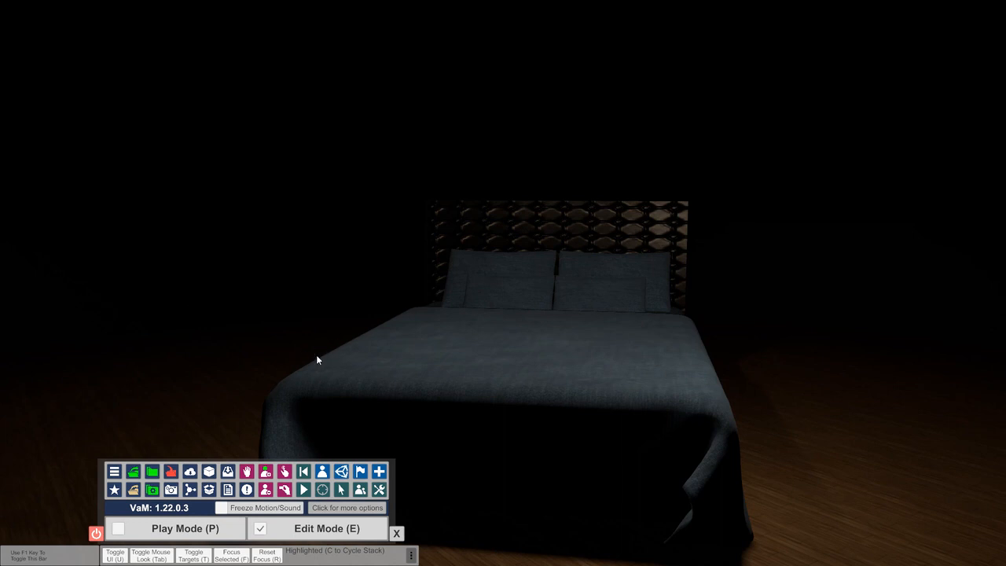
# Add a Wall atom from the FloorsAndWalls category behind the bed
pyautogui.click(321, 473)
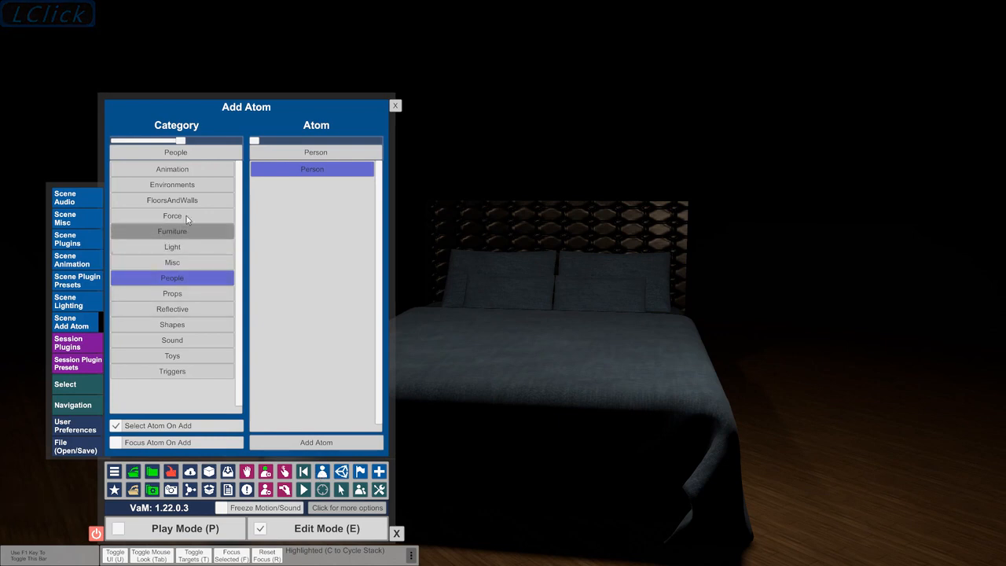
pyautogui.click(194, 201)
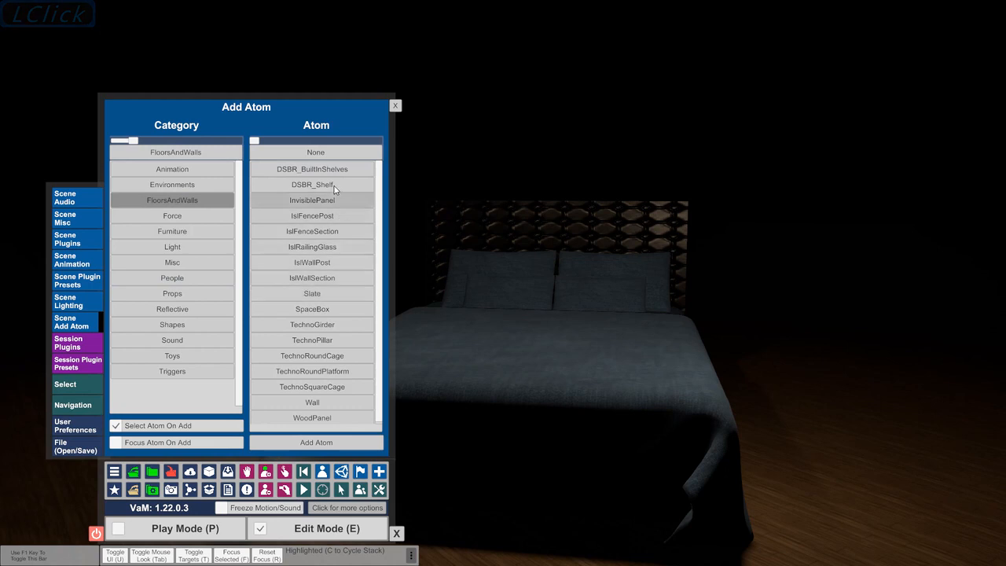
pyautogui.click(329, 403)
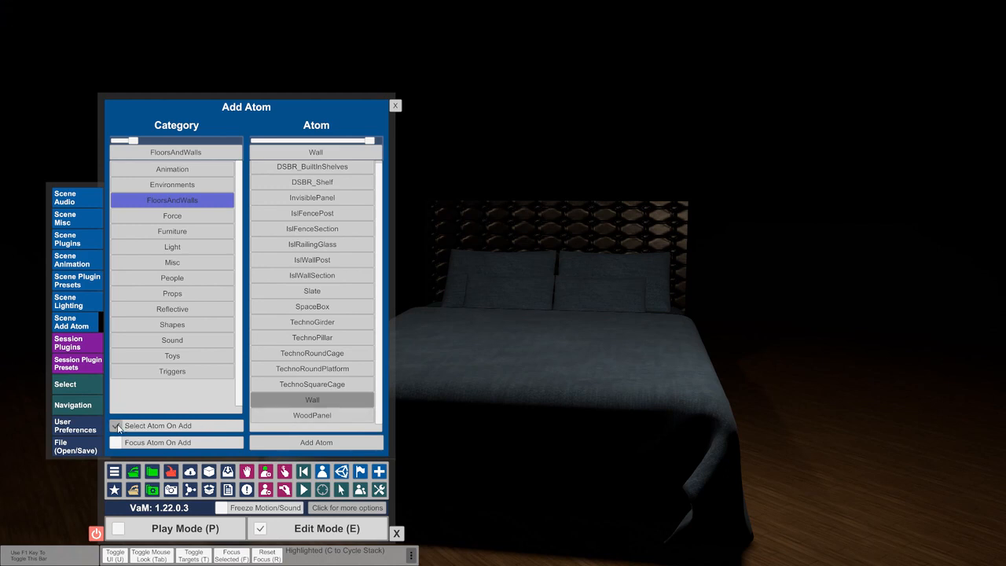
pyautogui.click(283, 447)
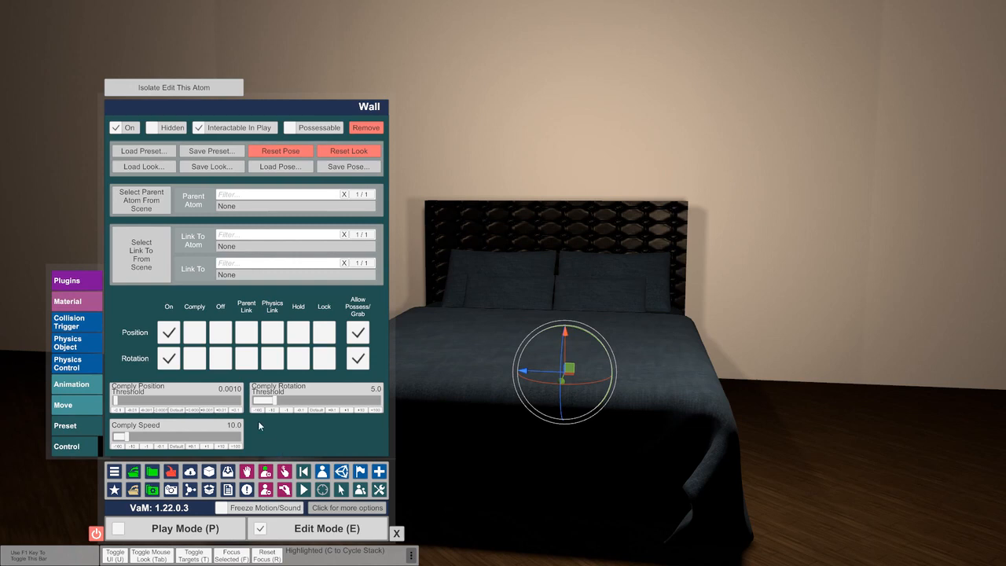
# Add an ImagePanel atom from the Misc category to the scene
pyautogui.click(323, 472)
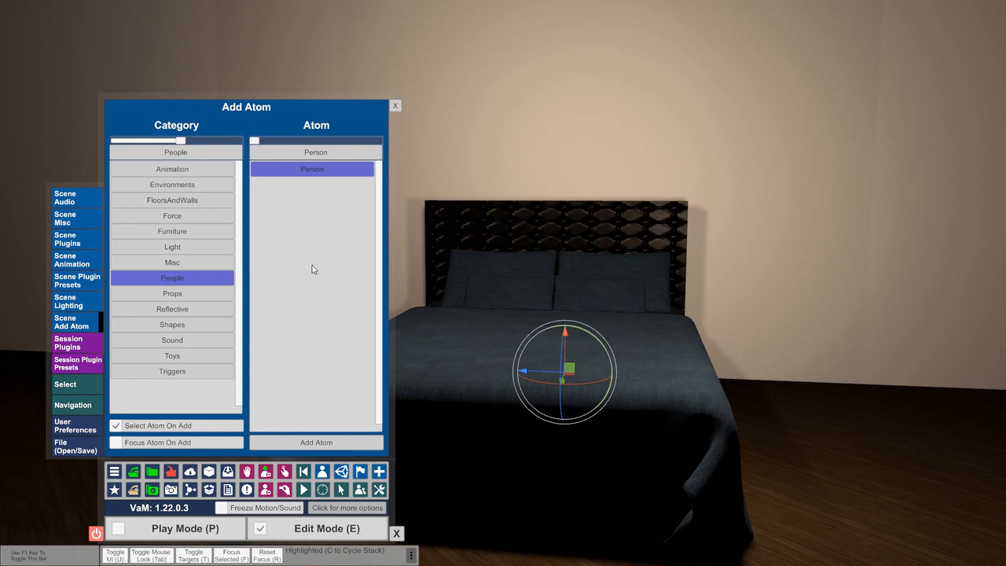
pyautogui.click(164, 260)
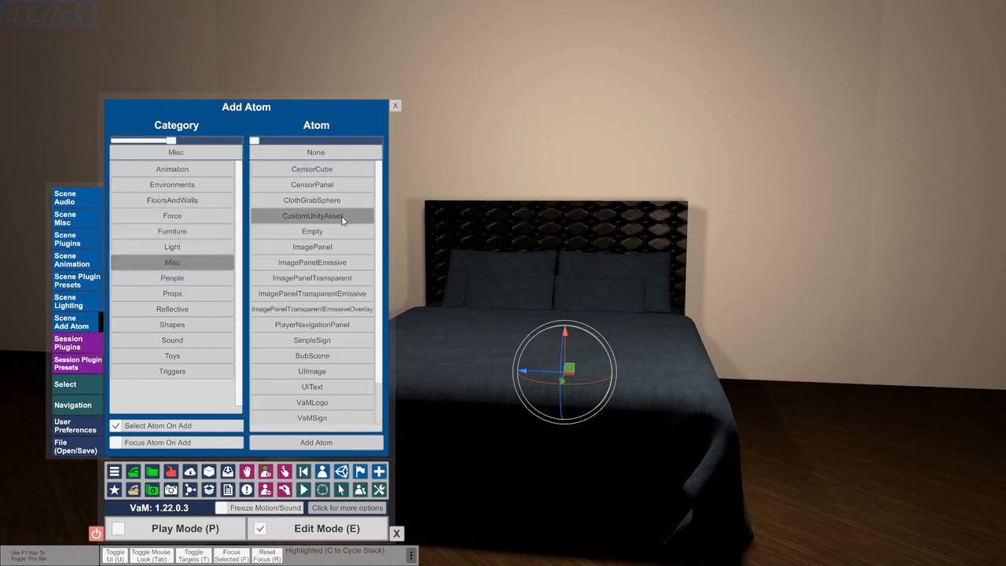
pyautogui.click(322, 251)
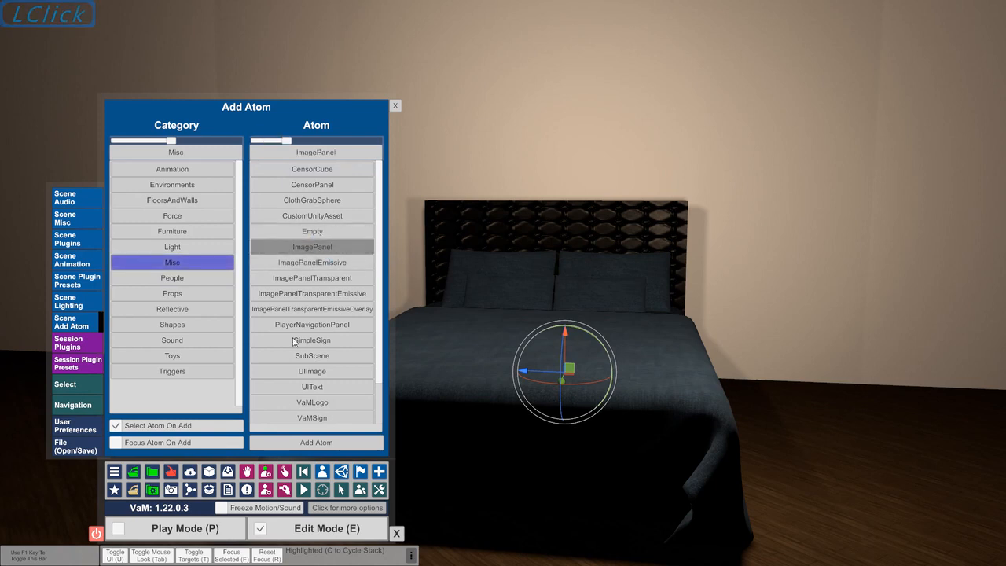
pyautogui.click(311, 447)
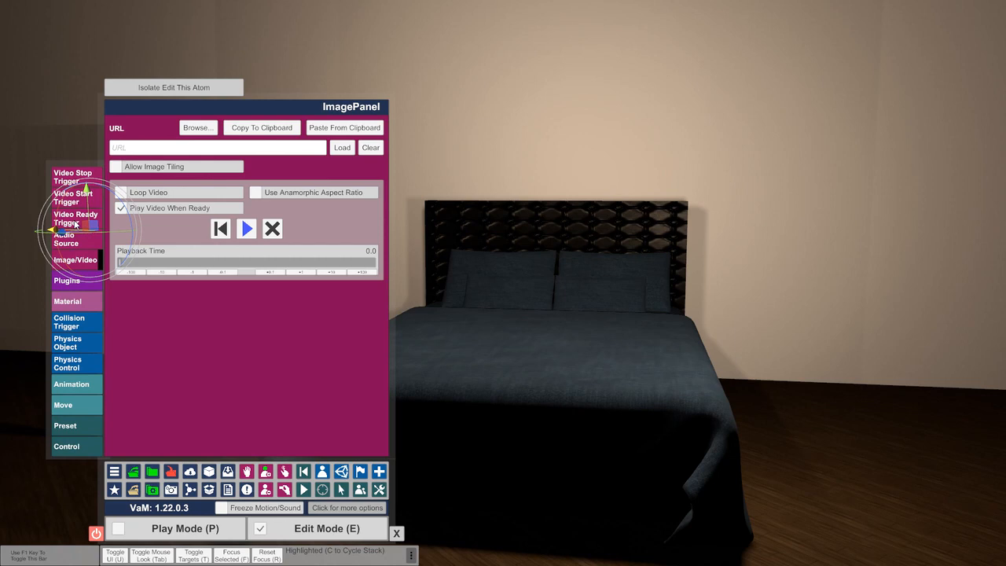
# Set the image panel's X position to 0 and its Y position to 2 so it hangs above the bed
pyautogui.click(79, 411)
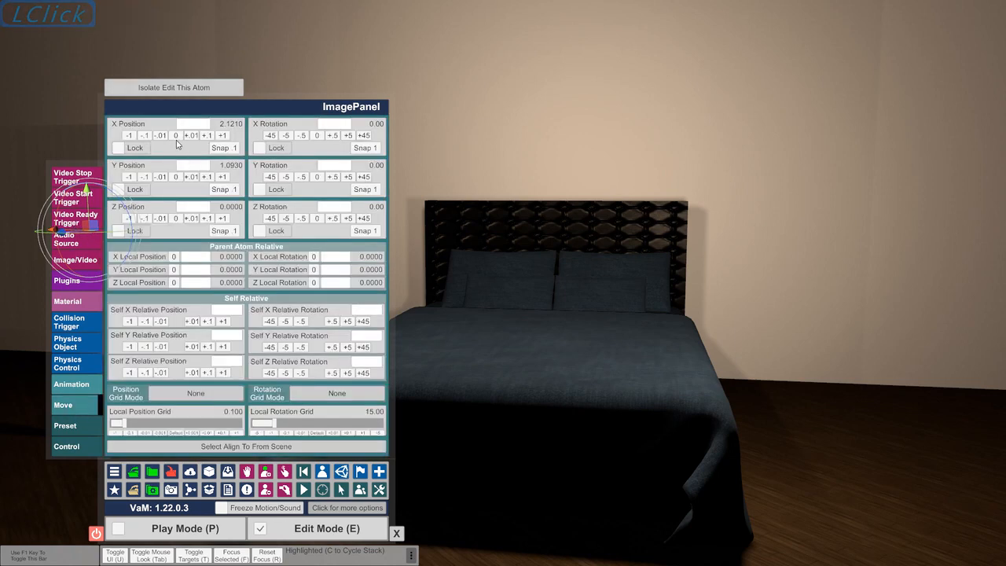
pyautogui.click(175, 135)
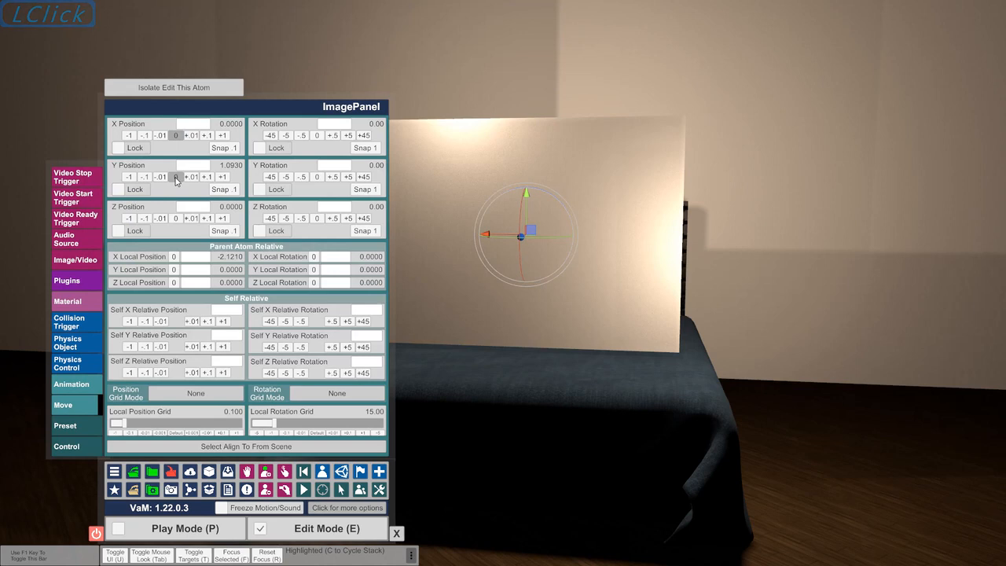
pyautogui.click(175, 177)
pyautogui.click(223, 177)
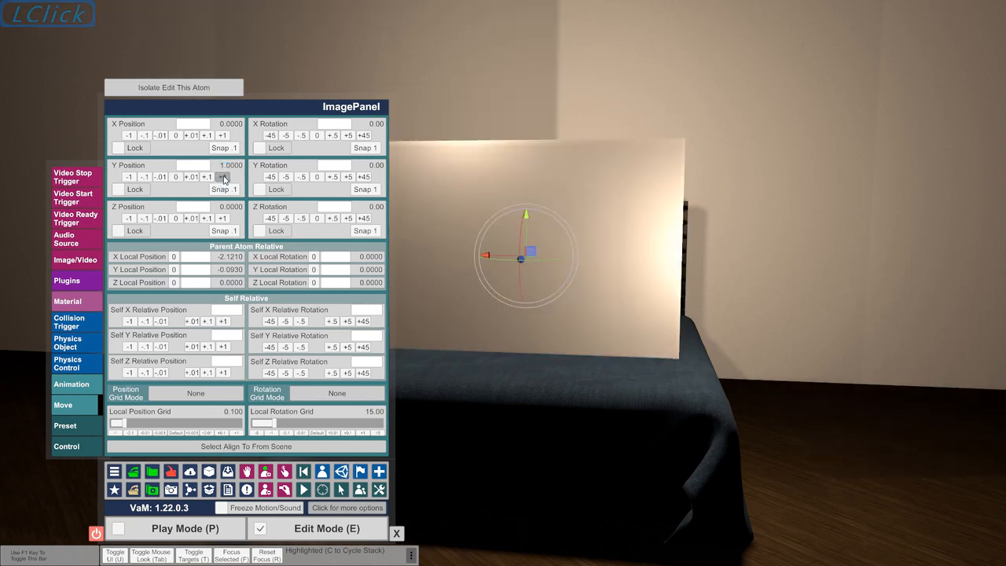
pyautogui.click(223, 177)
# Move the image panel back along the blue axis to a Z position of about -1.73, close to the wall above the headboard
pyautogui.press('Down')
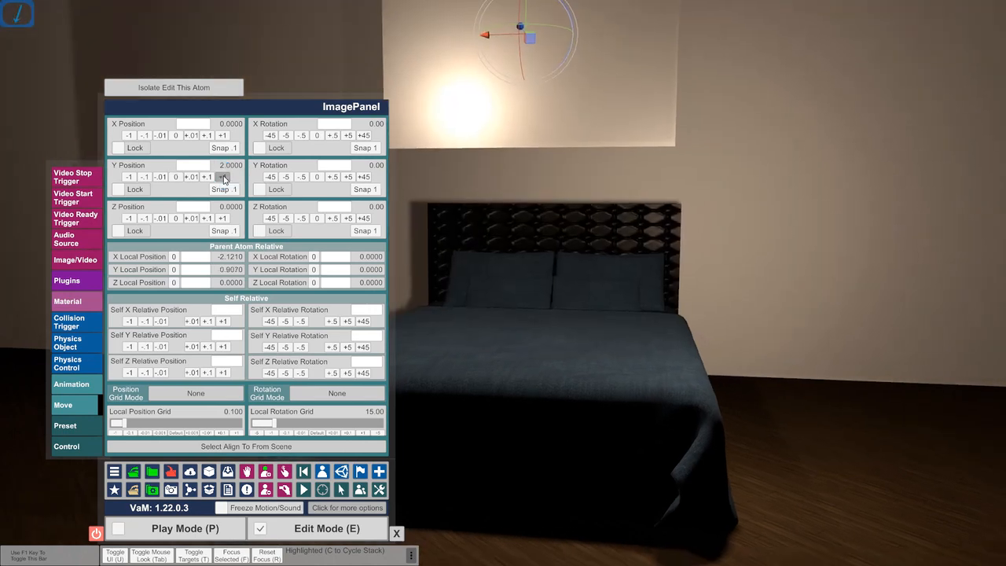
pyautogui.press('Down')
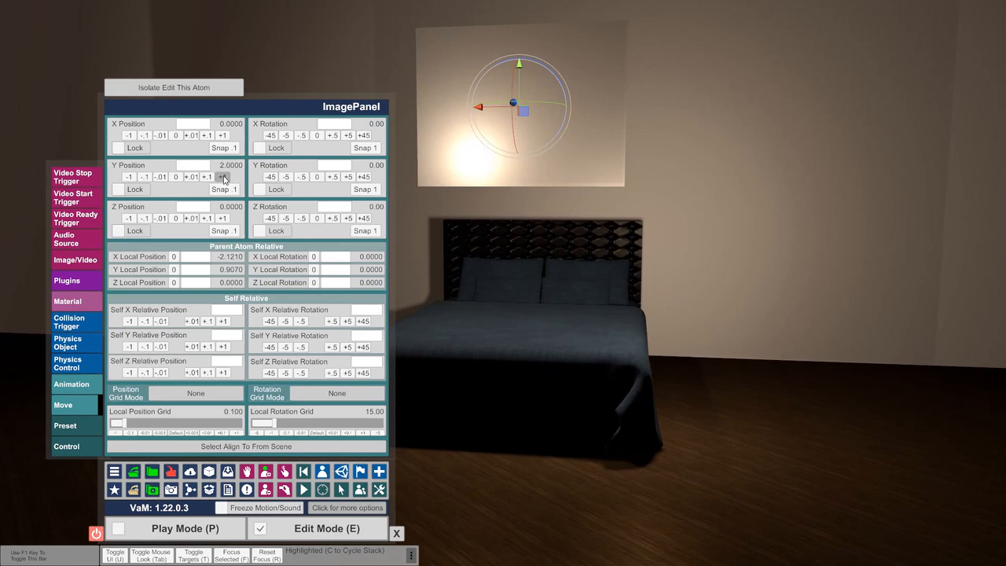
pyautogui.moveTo(515, 108); pyautogui.dragTo(503, 41)
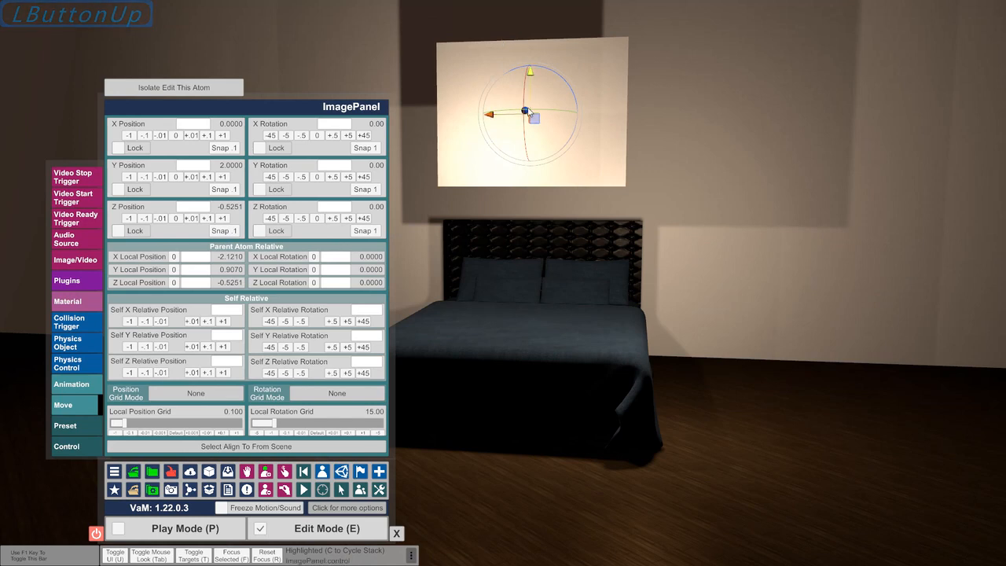
pyautogui.moveTo(526, 111); pyautogui.dragTo(503, 61)
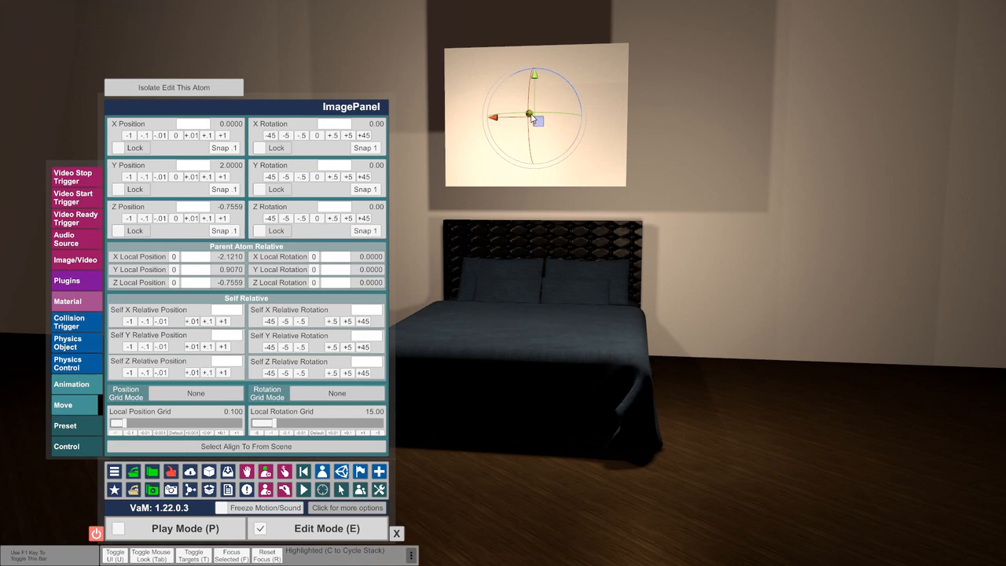
pyautogui.moveTo(532, 118); pyautogui.dragTo(498, 63)
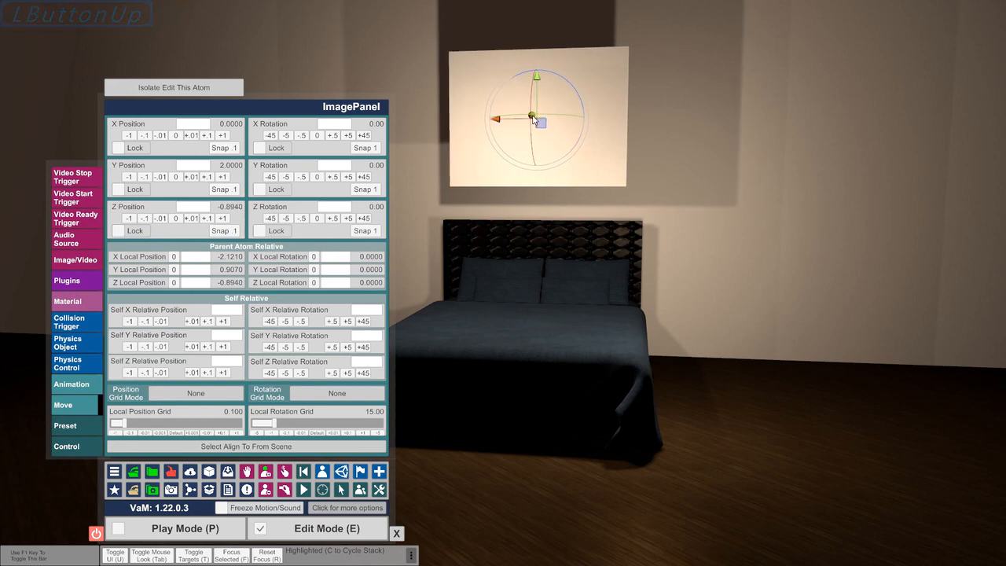
pyautogui.moveTo(532, 118); pyautogui.dragTo(496, 11)
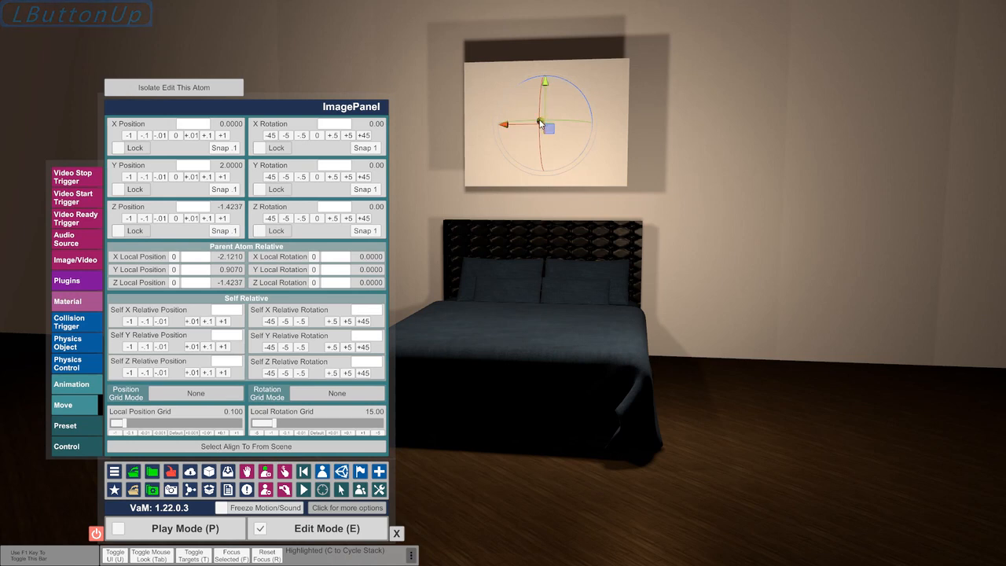
pyautogui.moveTo(540, 122); pyautogui.dragTo(518, 91)
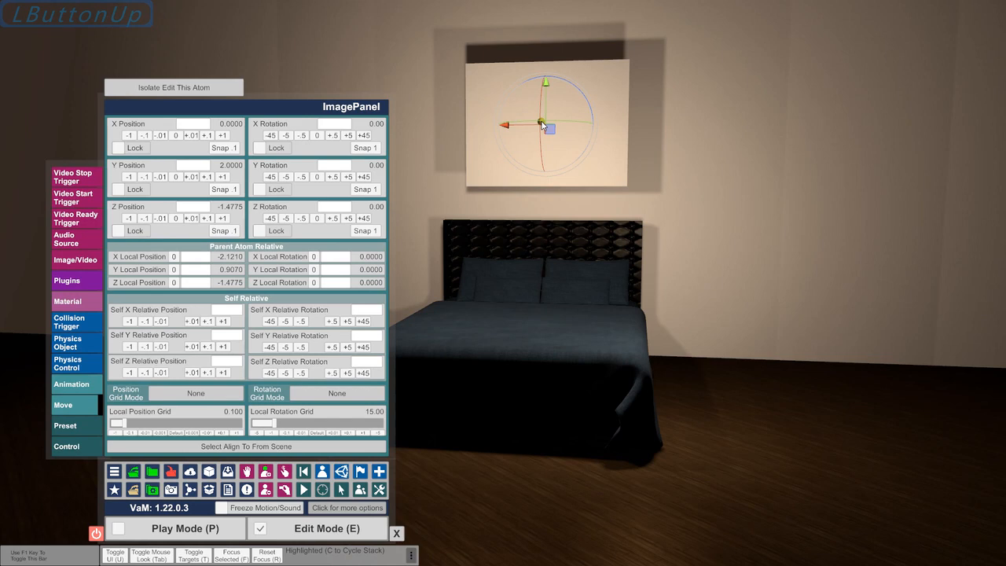
pyautogui.moveTo(540, 123); pyautogui.dragTo(518, 82)
pyautogui.moveTo(540, 119); pyautogui.dragTo(606, 191)
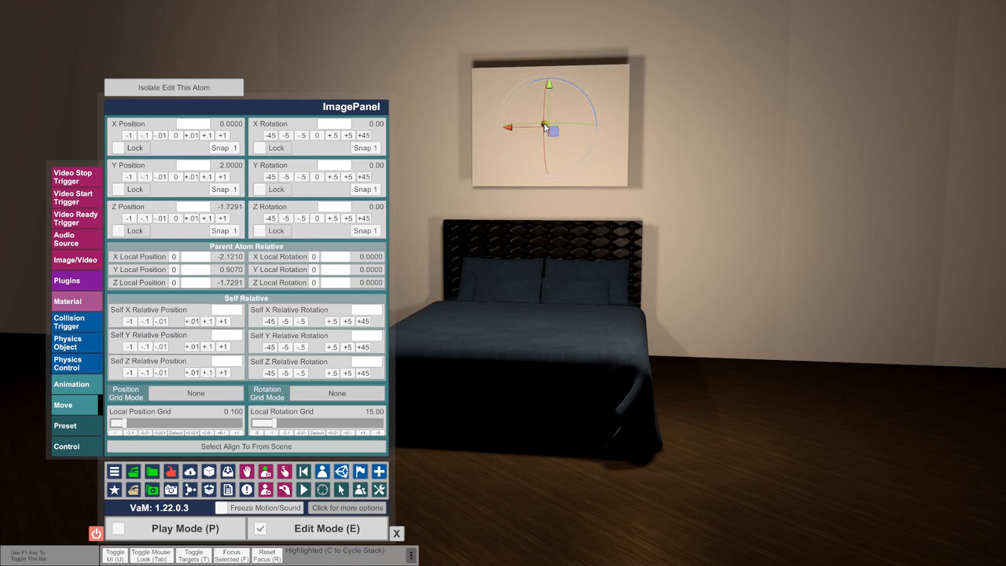
# Push the image panel back along the blue axis to a Z position of about -1.99, nearly flush with the wall
pyautogui.moveTo(544, 128); pyautogui.dragTo(572, 162)
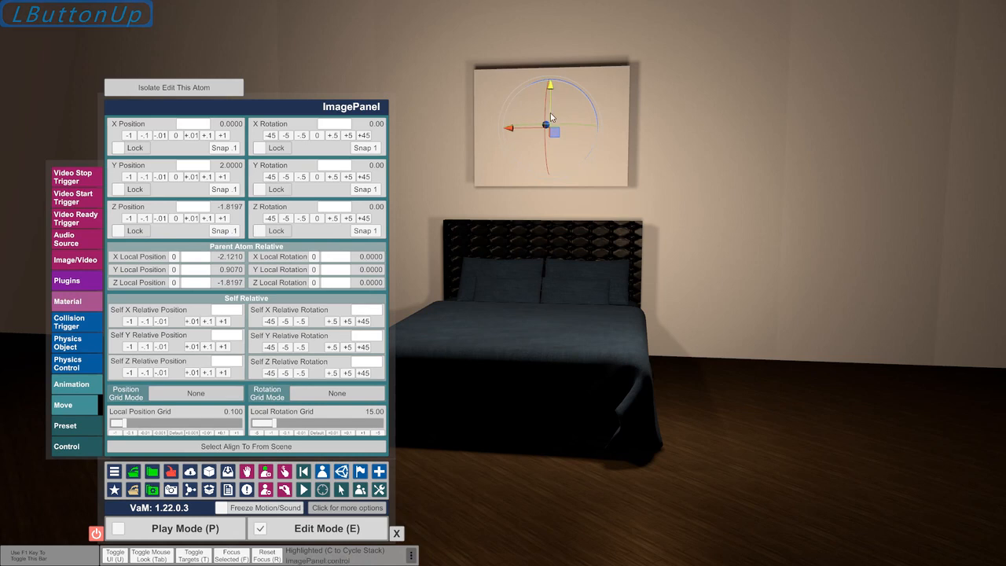
pyautogui.moveTo(547, 127); pyautogui.dragTo(605, 189)
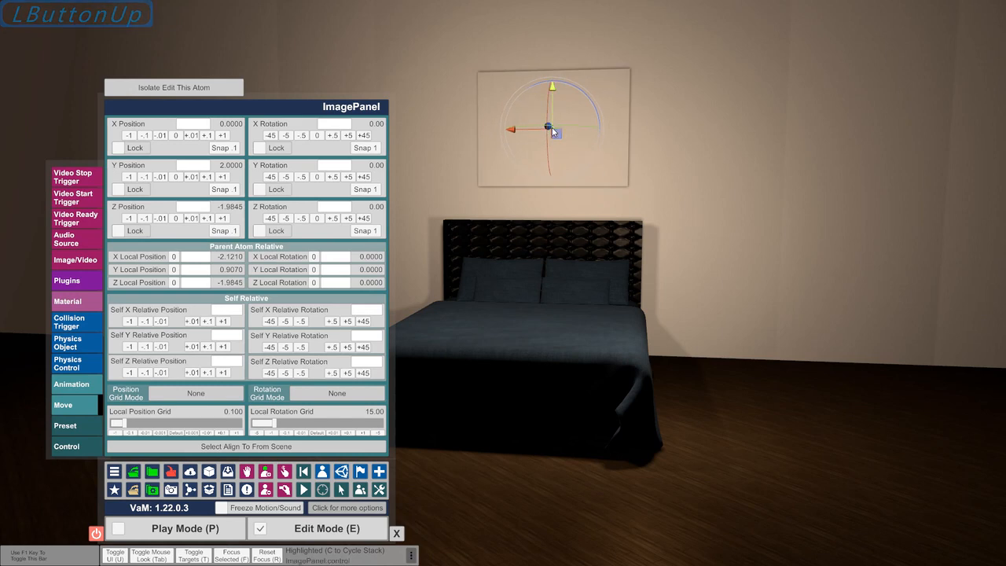
pyautogui.moveTo(551, 132); pyautogui.dragTo(550, 134)
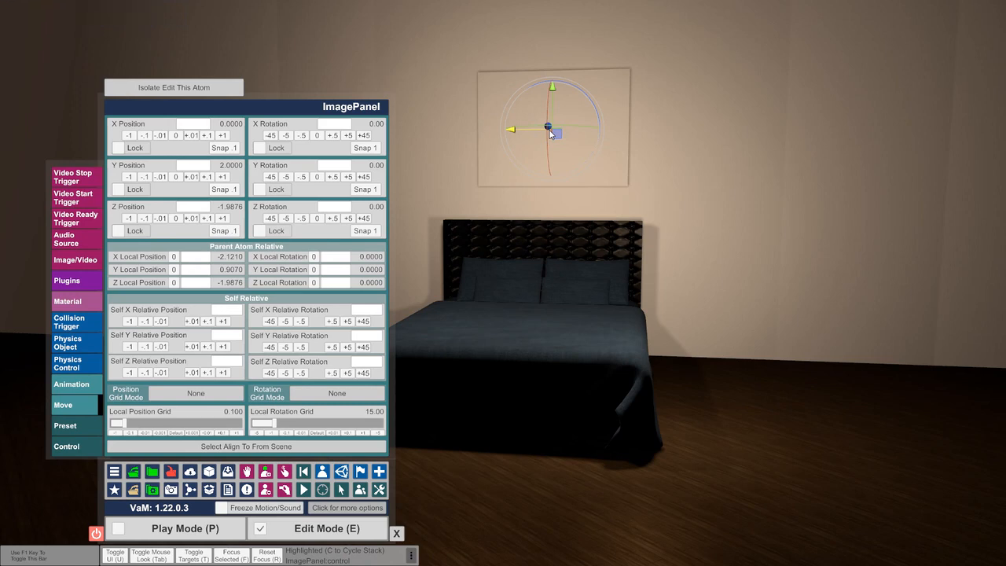
# Browse for a media file for the image panel and go to the user's Videos folder
pyautogui.click(76, 261)
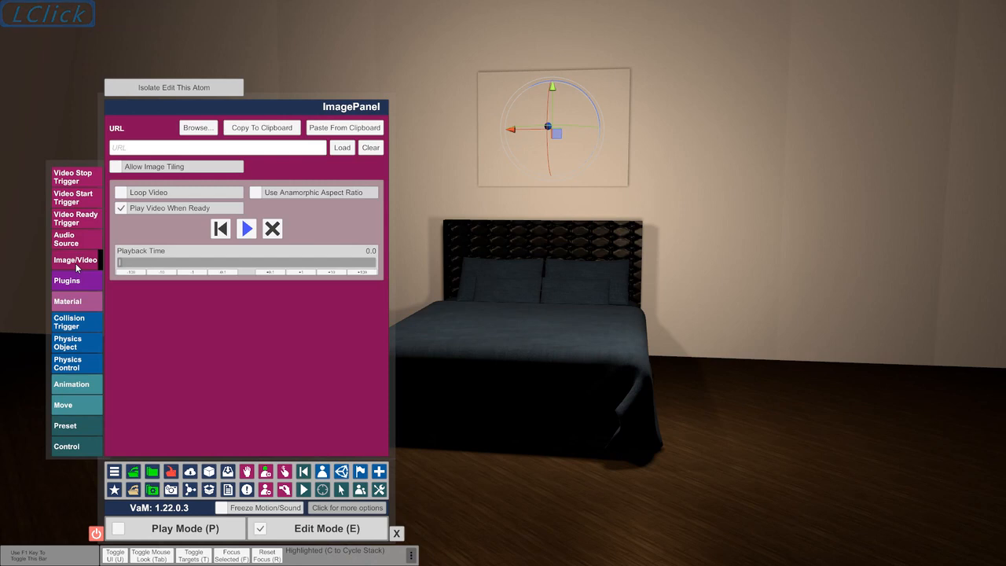
pyautogui.click(194, 129)
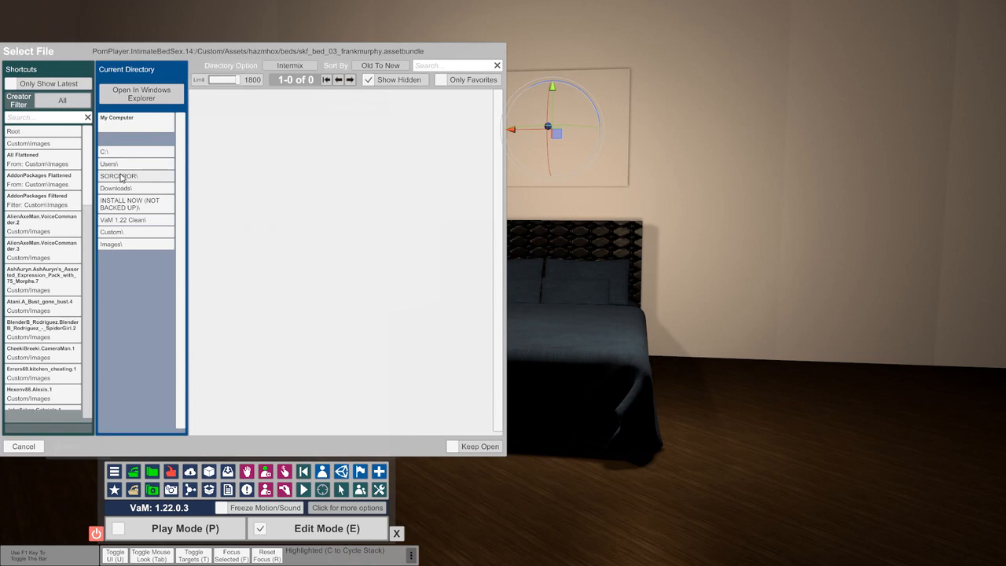
pyautogui.click(120, 176)
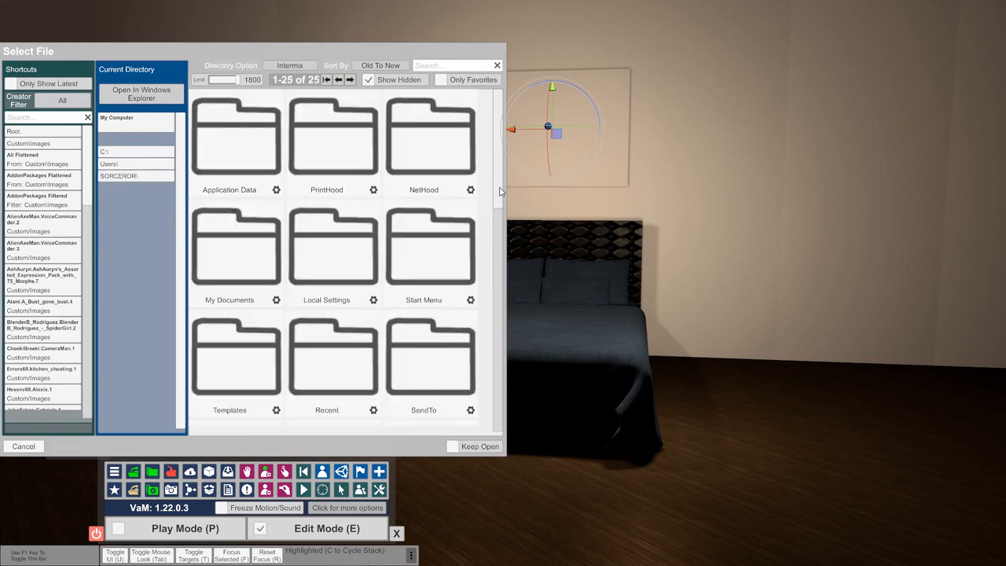
pyautogui.moveTo(500, 191); pyautogui.dragTo(508, 417)
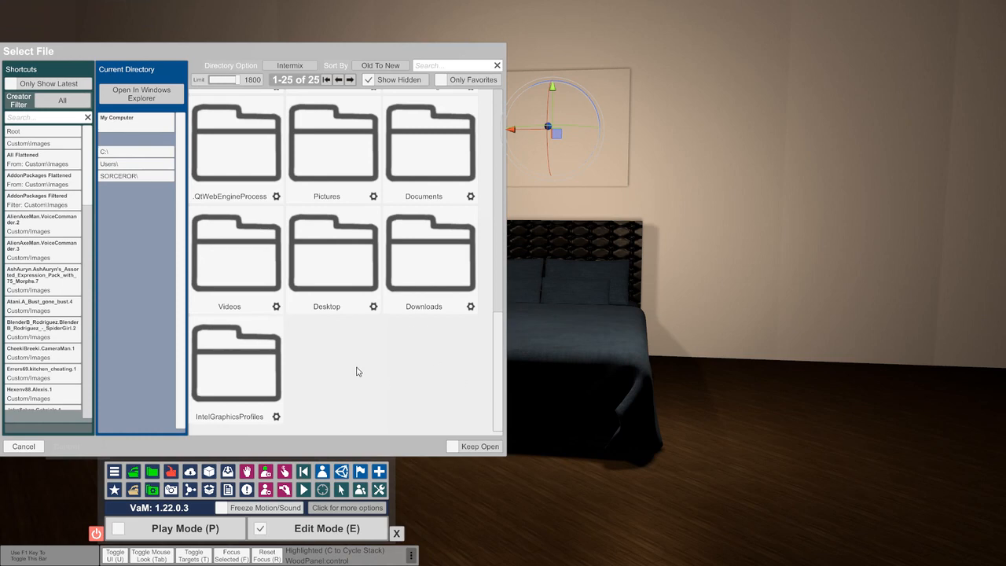
pyautogui.click(499, 382)
pyautogui.click(221, 271)
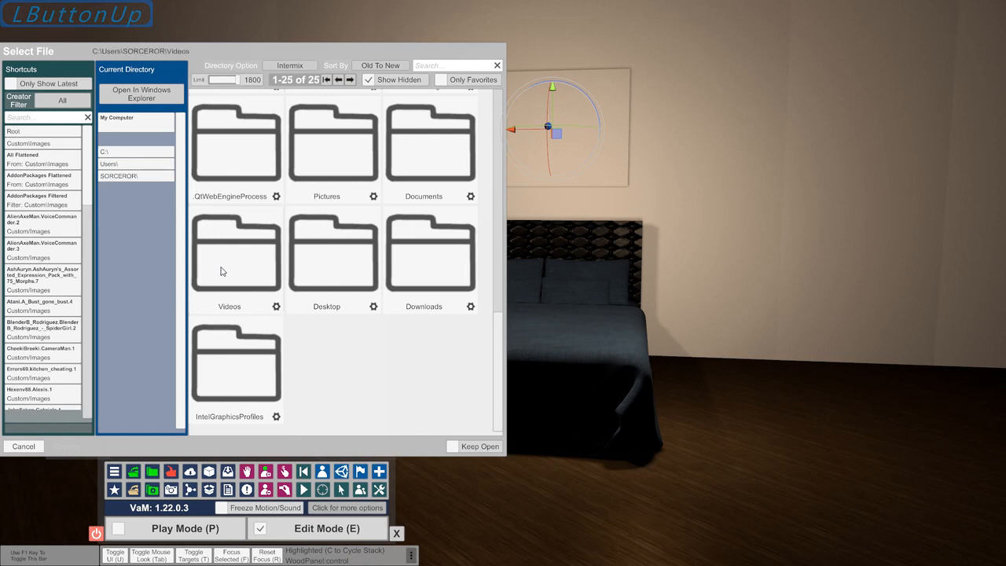
pyautogui.click(221, 271)
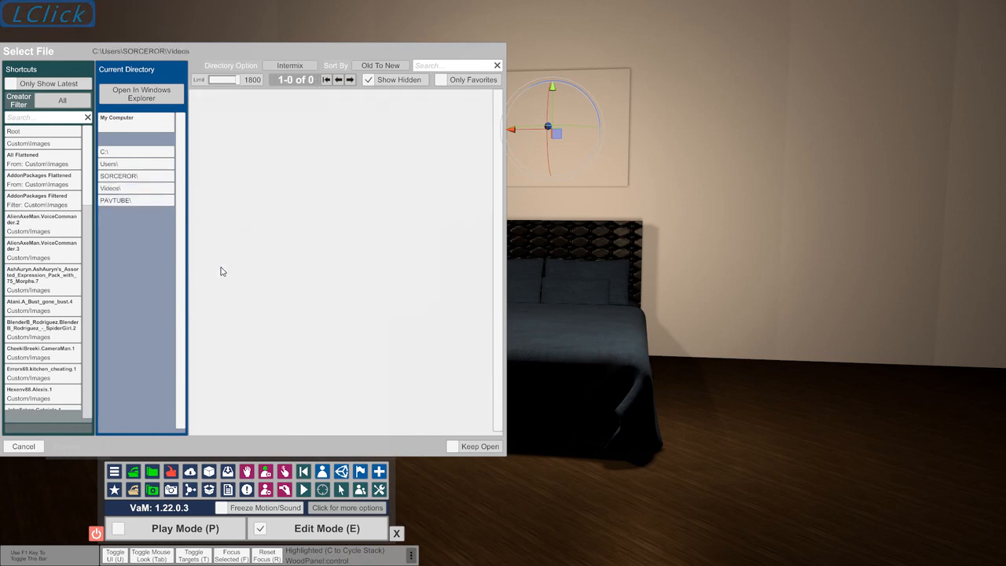
pyautogui.click(143, 192)
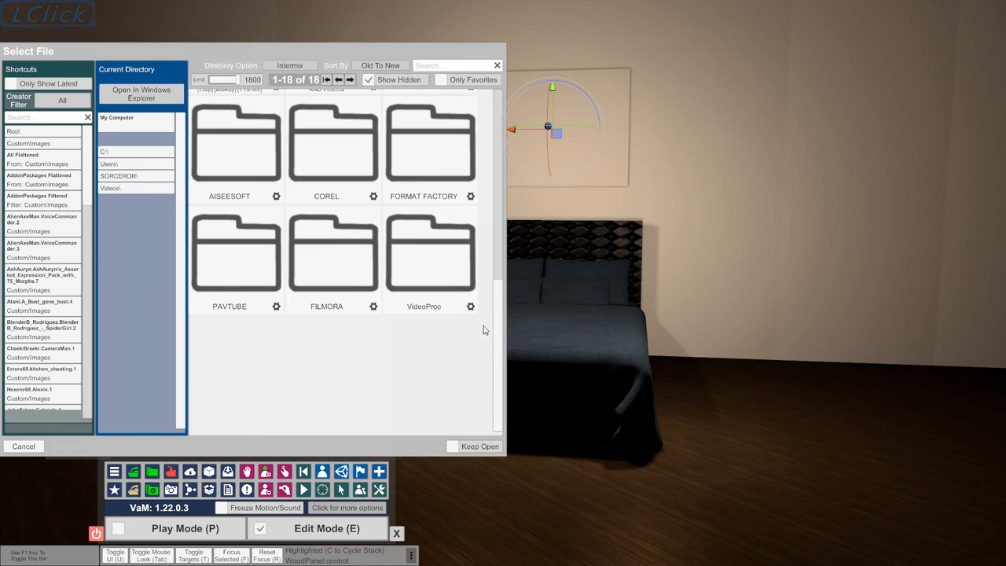
# Load "Atlas Centaur Rocket Explosion.mp4" from the educational EXPLOSIONS folder onto the image panel and pause its playback
pyautogui.moveTo(498, 332); pyautogui.dragTo(475, 122)
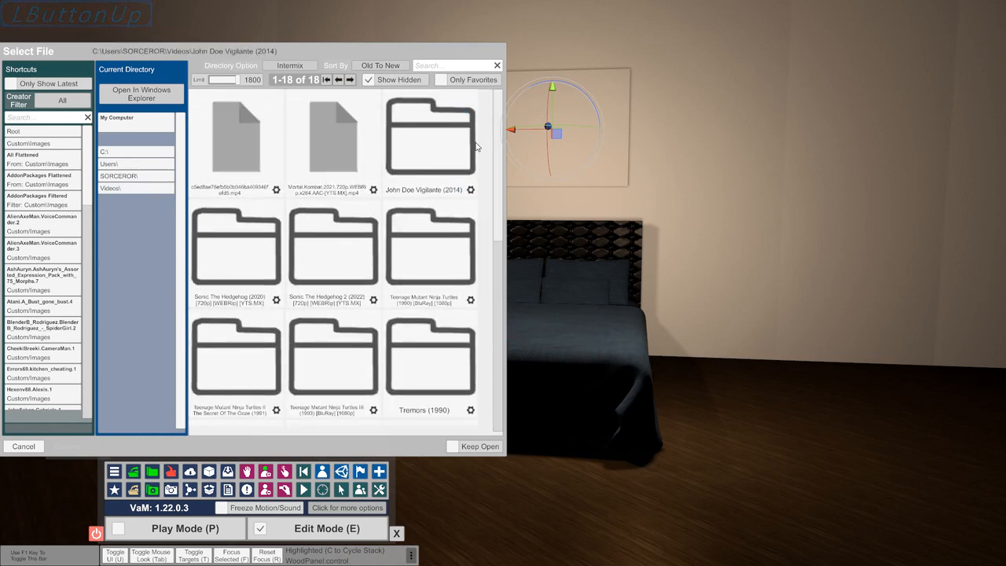
pyautogui.moveTo(498, 161); pyautogui.dragTo(505, 269)
pyautogui.click(332, 246)
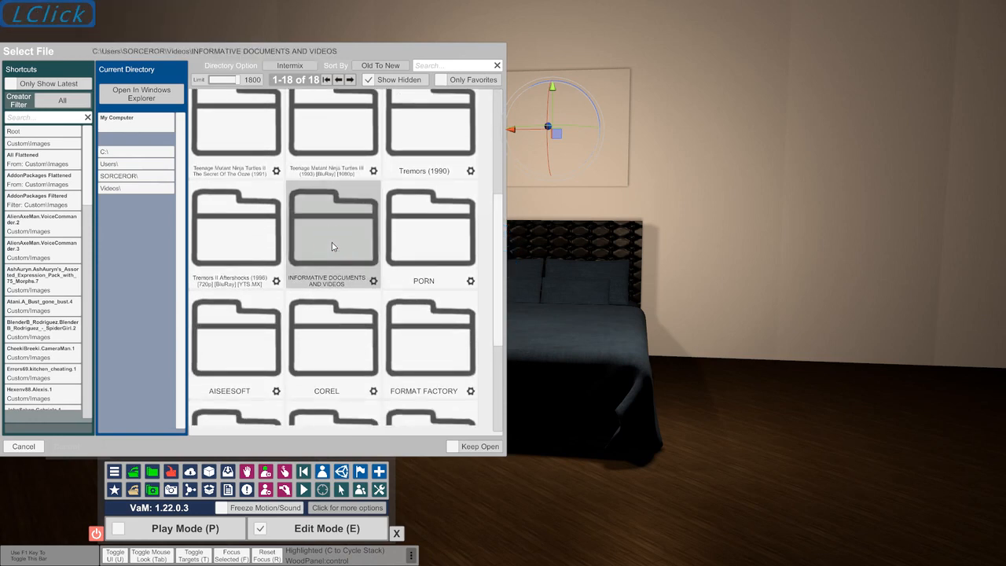
pyautogui.click(434, 148)
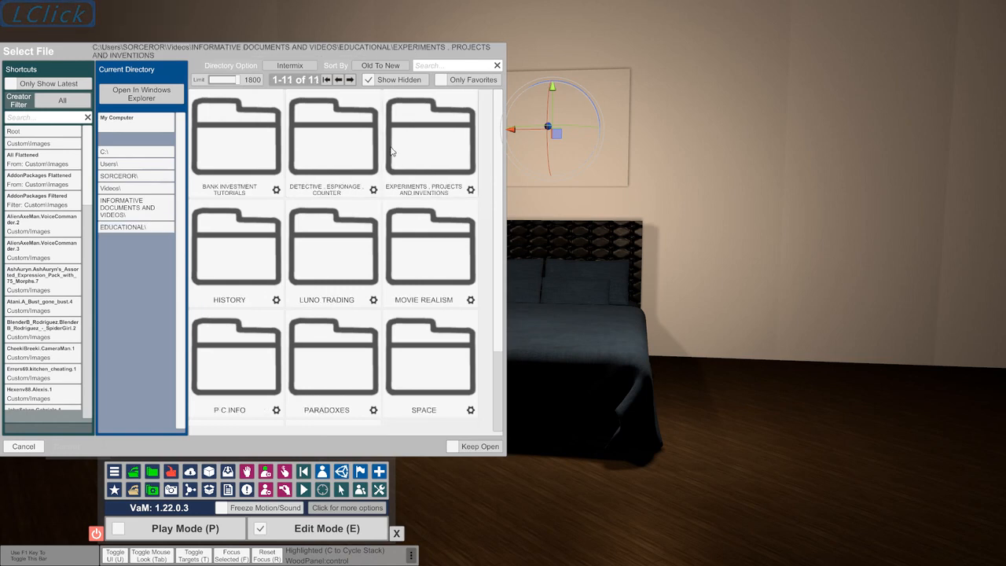
pyautogui.click(312, 173)
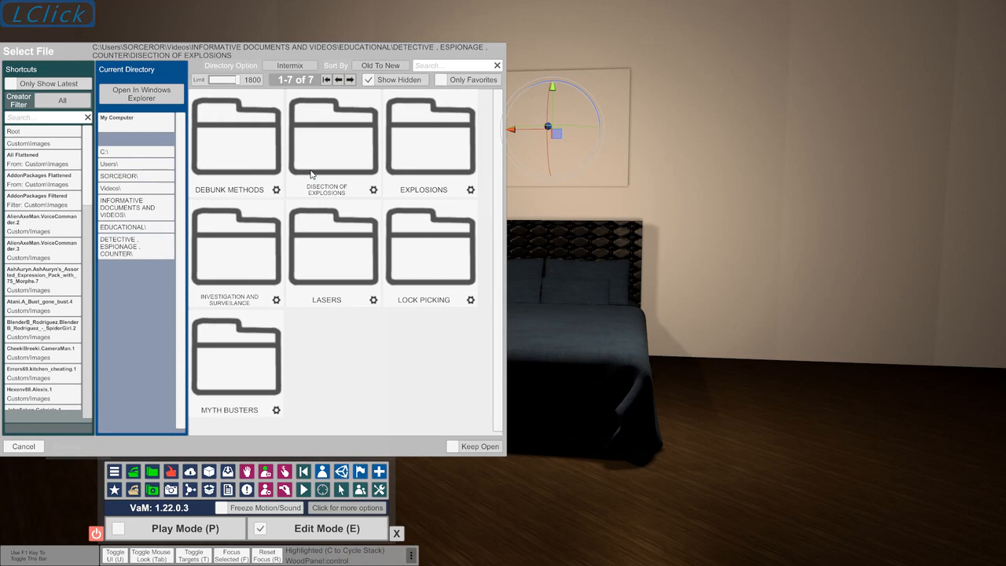
pyautogui.click(438, 148)
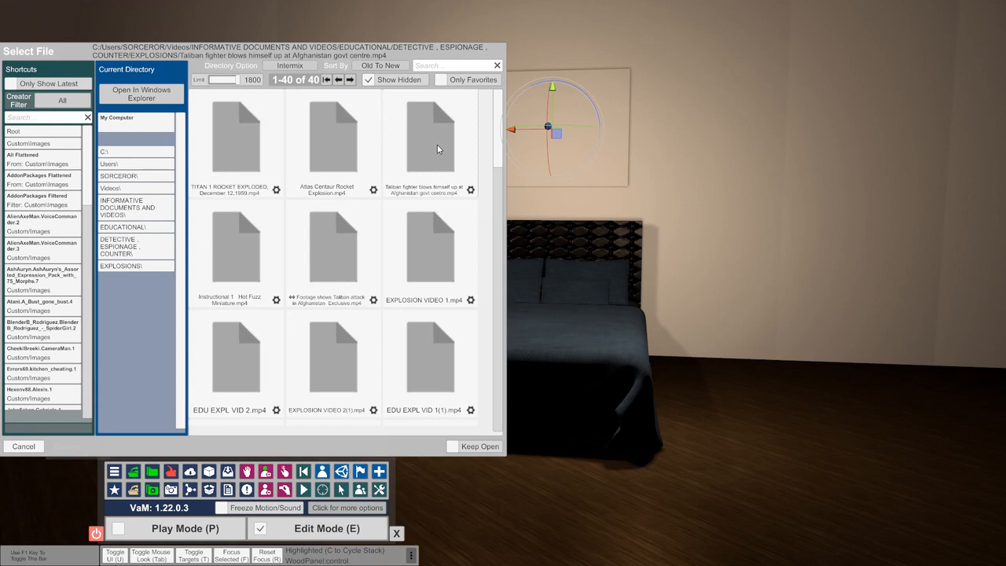
pyautogui.click(337, 139)
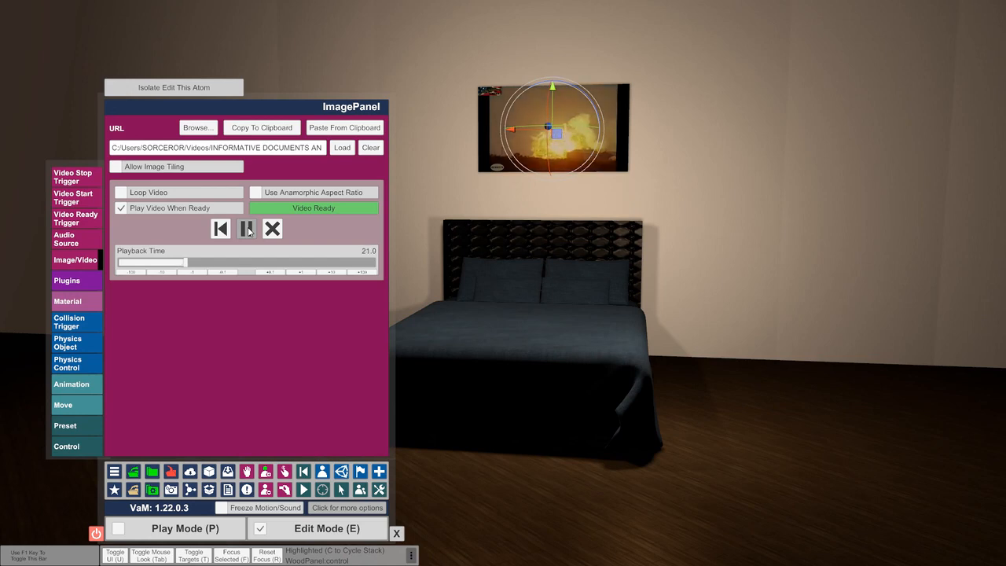
pyautogui.click(247, 229)
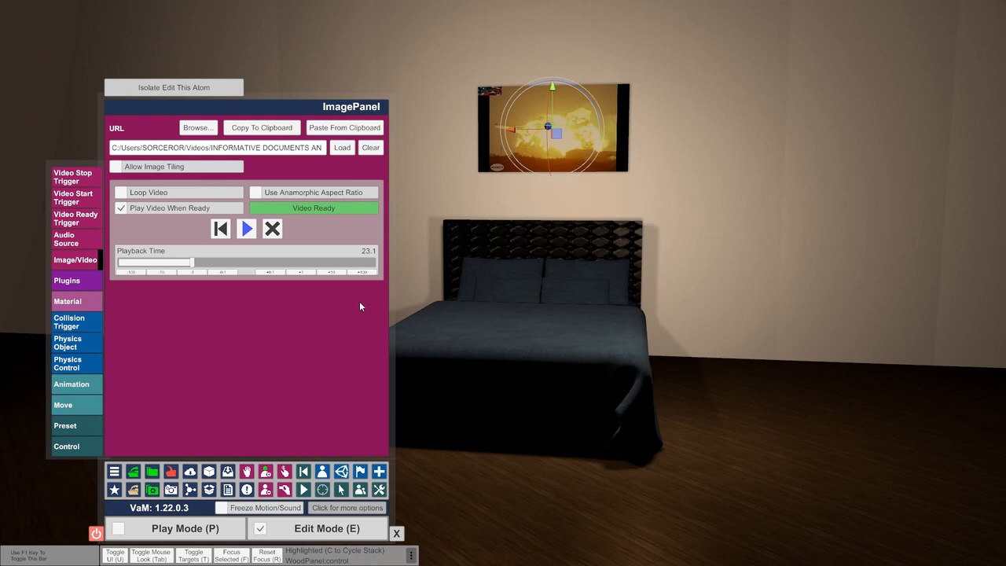
# Set the image panel's parent atom to Wall
pyautogui.click(73, 407)
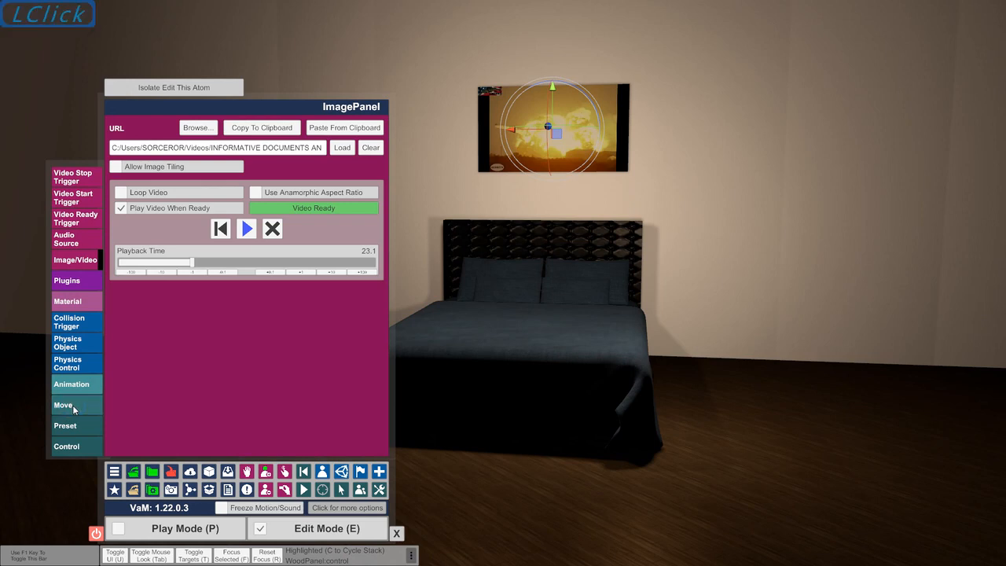
pyautogui.click(76, 454)
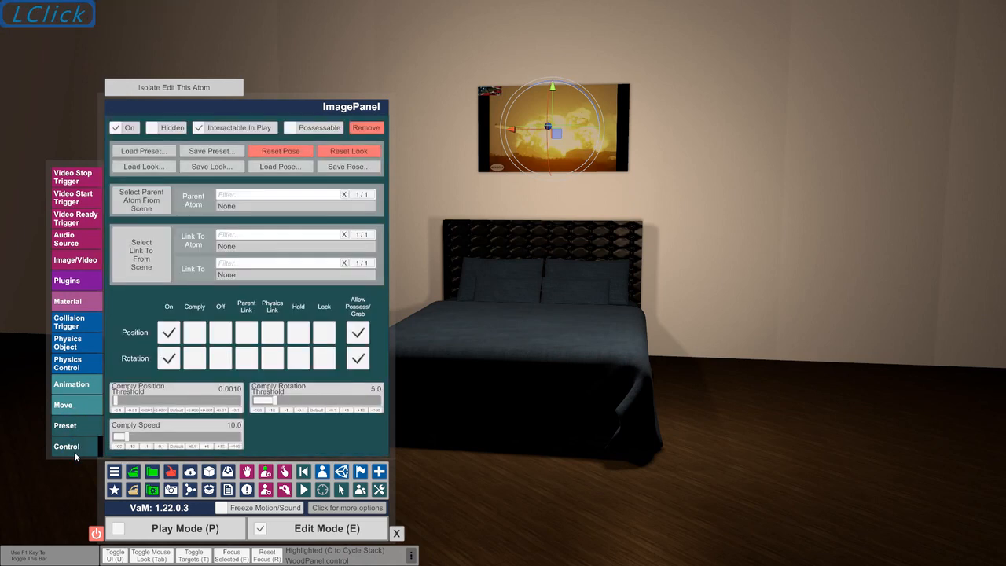
pyautogui.click(309, 208)
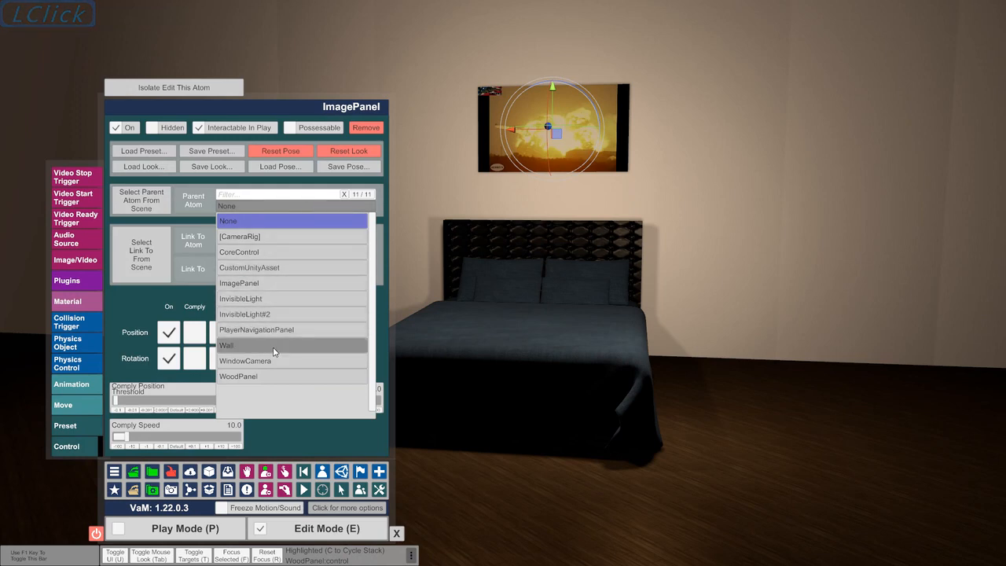
pyautogui.click(273, 346)
# Link the image panel to the Wall atom, using object as the link target
pyautogui.click(274, 246)
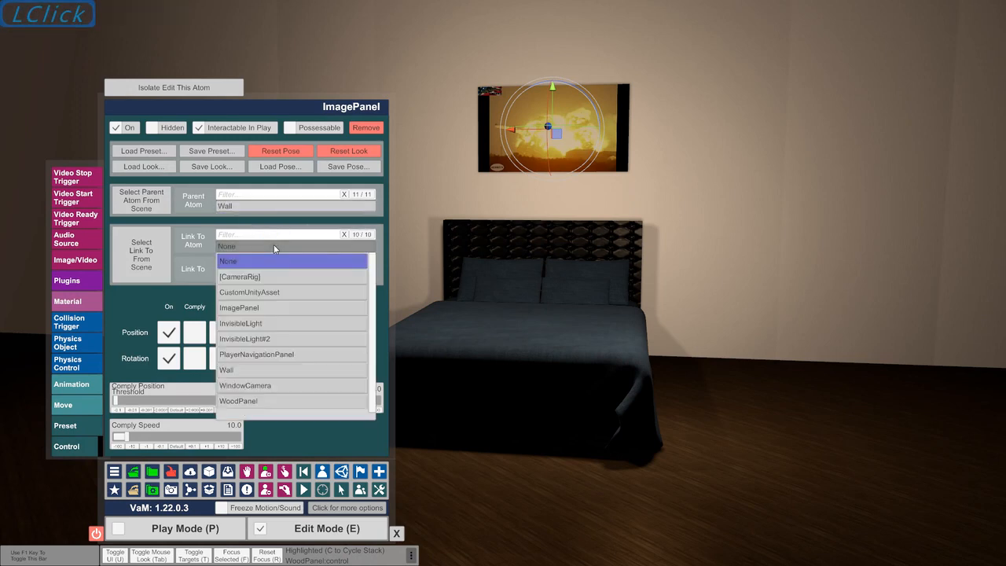
pyautogui.click(235, 371)
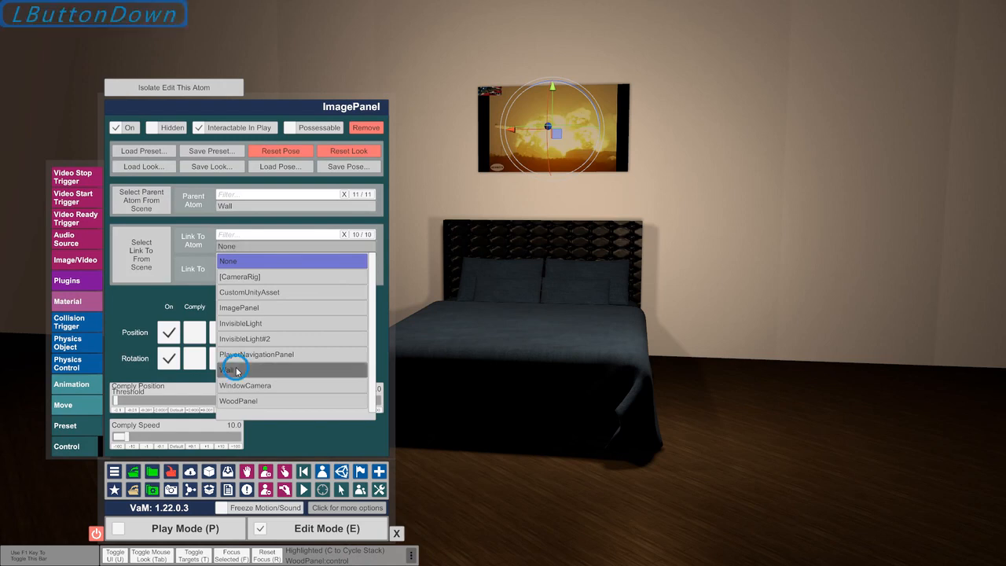
pyautogui.click(253, 274)
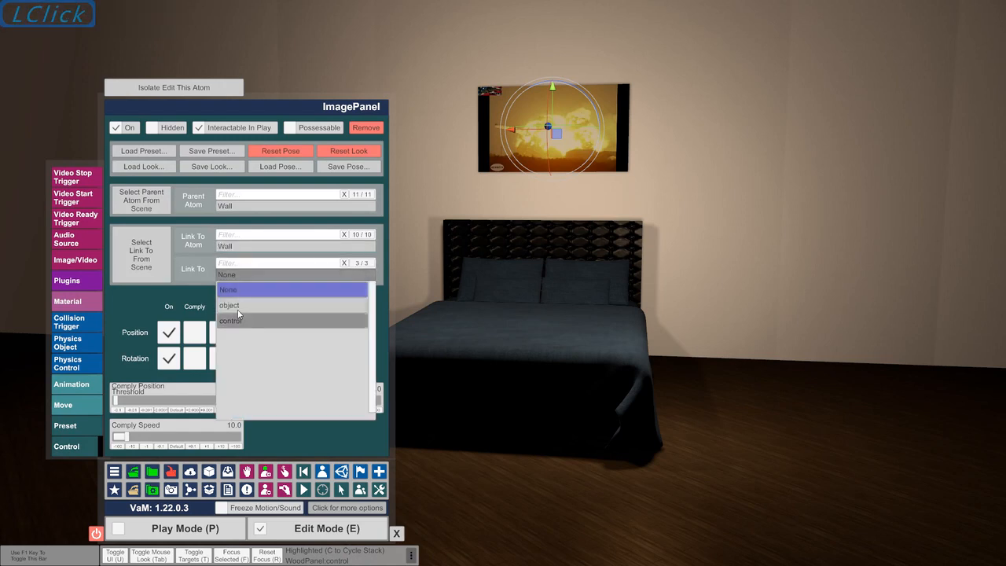
pyautogui.click(239, 308)
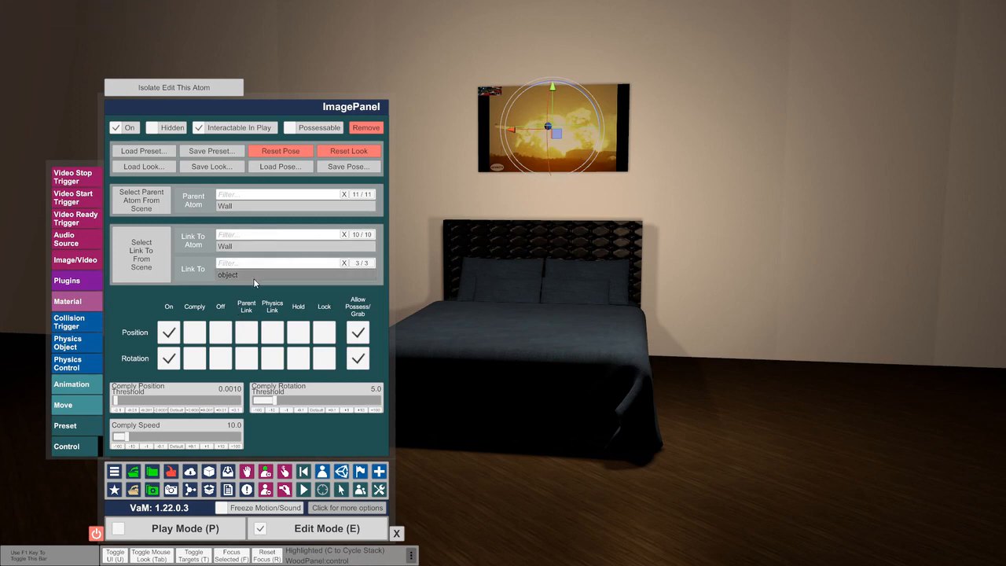
pyautogui.click(253, 274)
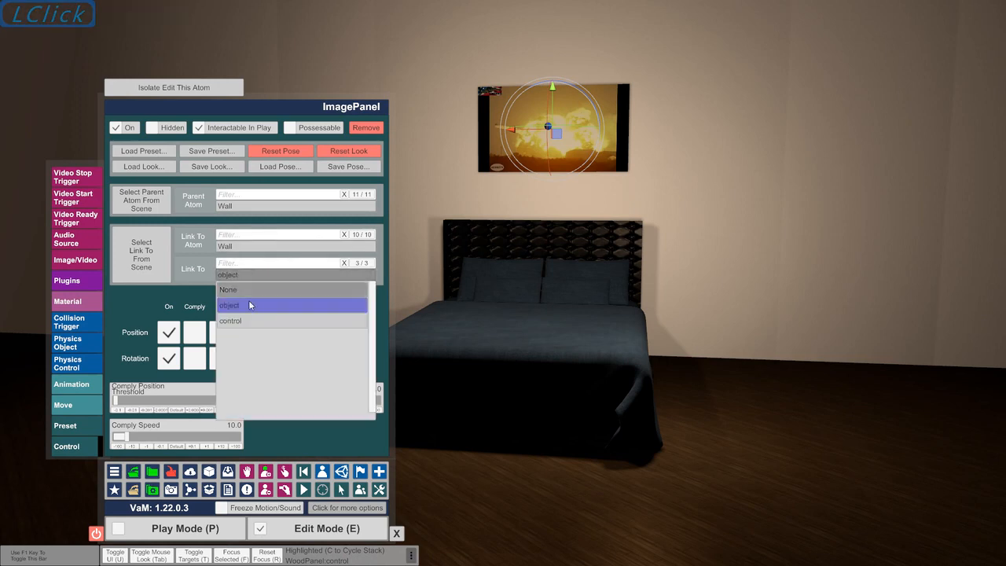
pyautogui.click(246, 308)
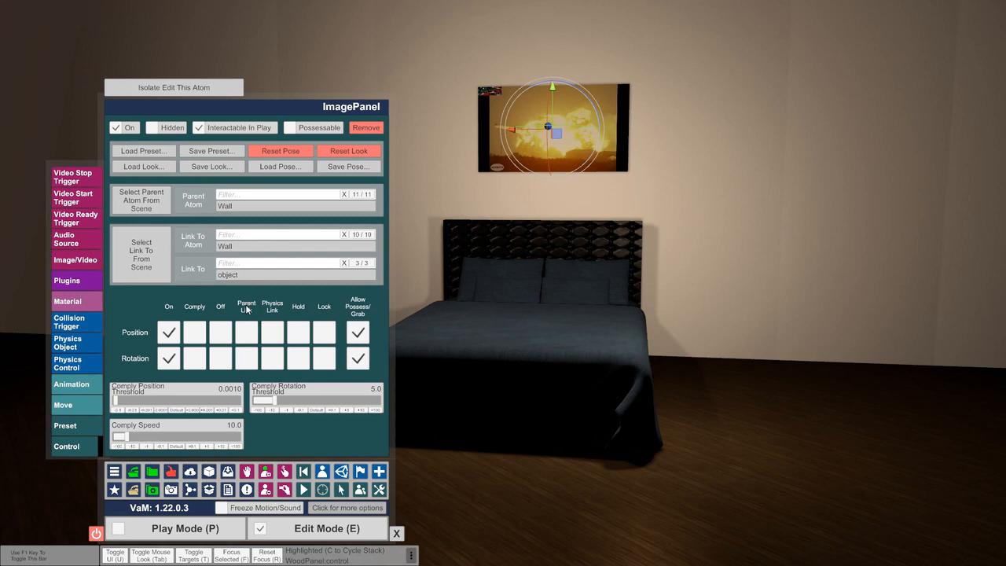
# Select the Wall atom and set its Y rotation to 0
pyautogui.click(323, 474)
pyautogui.click(96, 384)
pyautogui.click(181, 260)
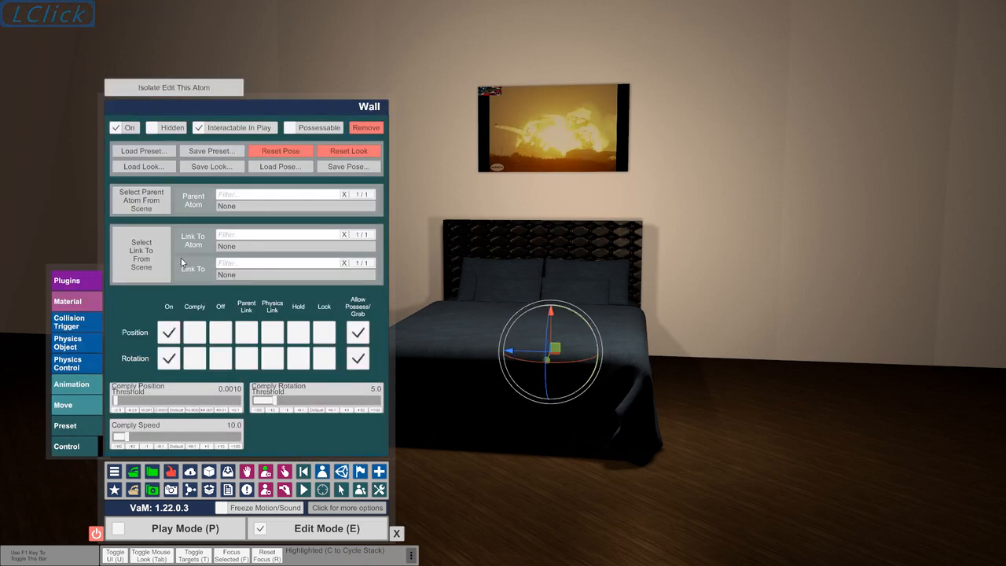
pyautogui.click(86, 405)
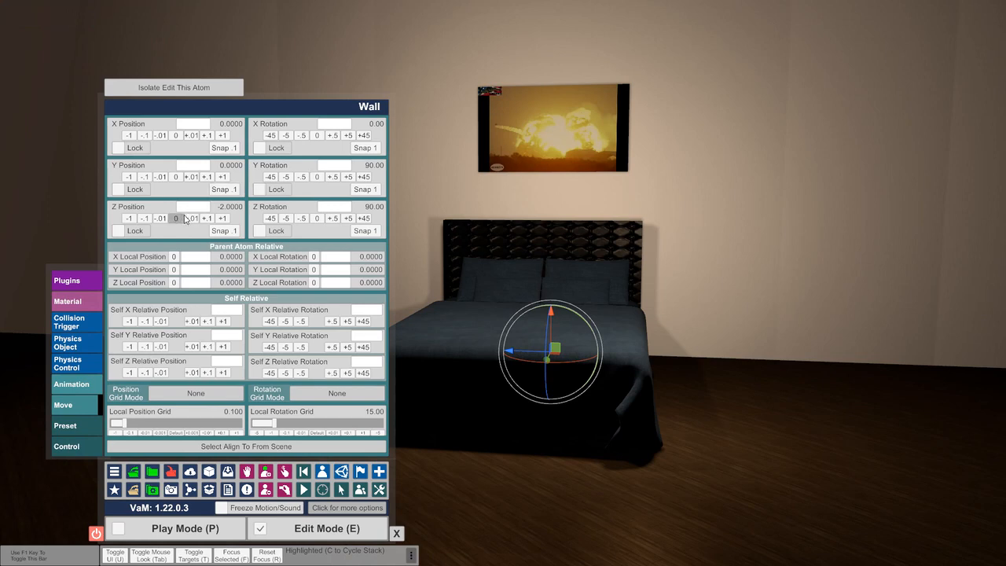
pyautogui.click(318, 177)
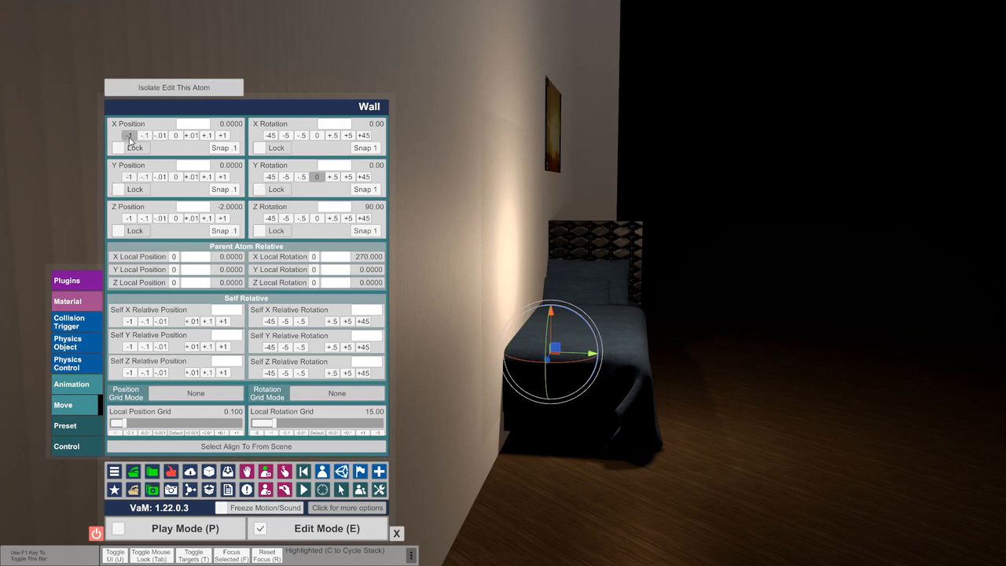
# Shift the wall along X in steps of 1 to an X position of 2
pyautogui.click(130, 138)
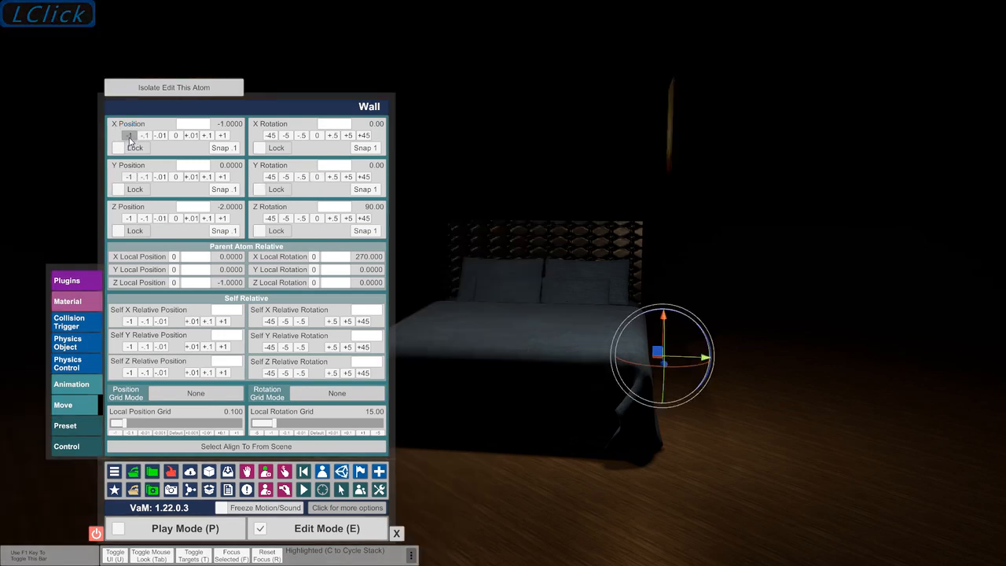
pyautogui.click(224, 136)
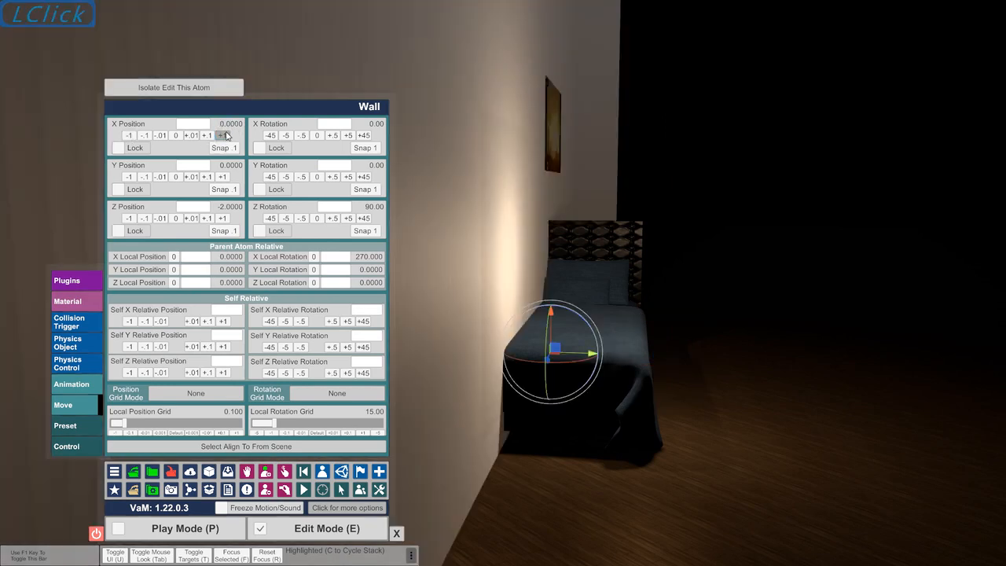
pyautogui.click(224, 135)
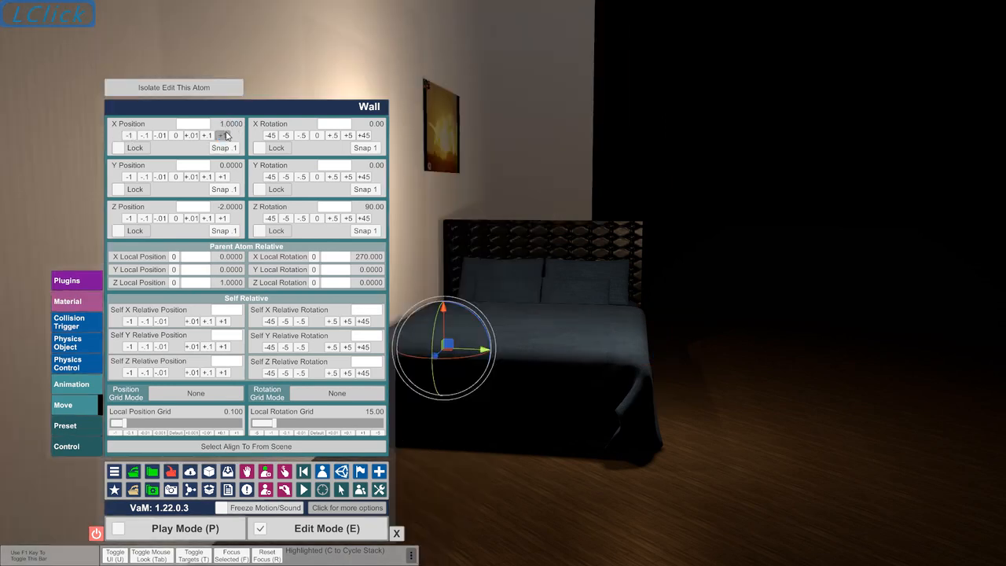
pyautogui.click(224, 135)
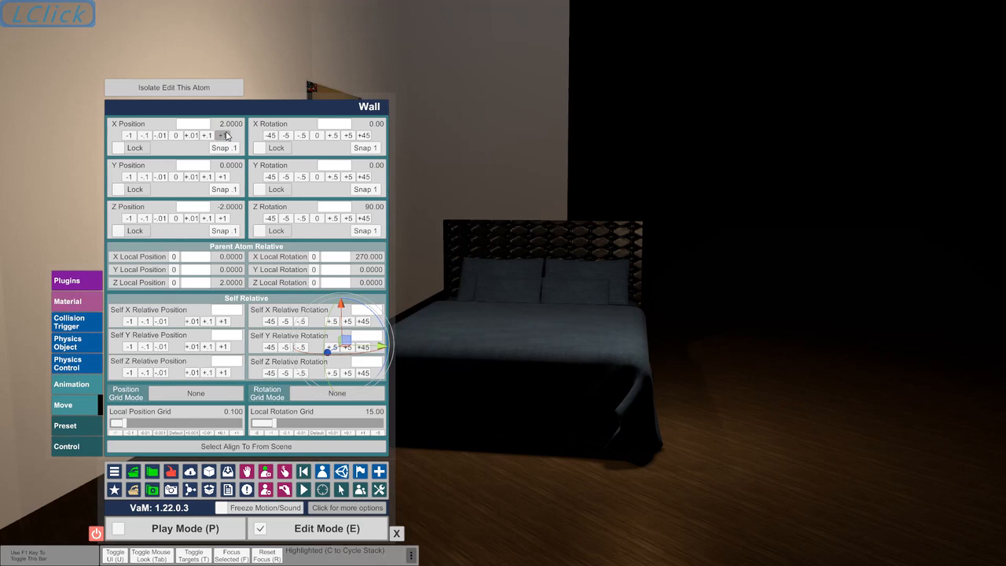
pyautogui.press('Left')
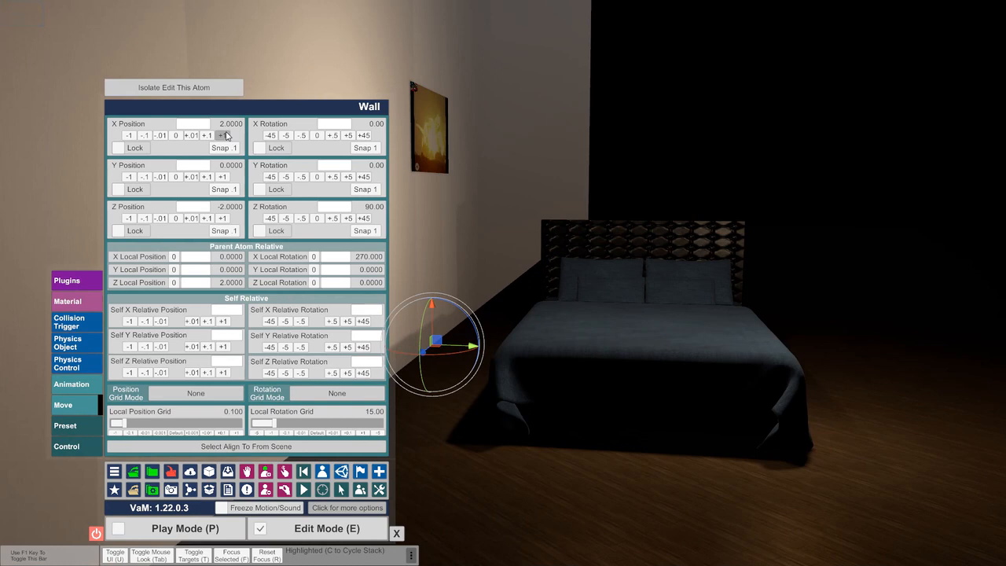
# Set the Wall's parent atom to CustomUnityAsset and link it to that atom, using object as the link target
pyautogui.click(77, 446)
pyautogui.click(296, 205)
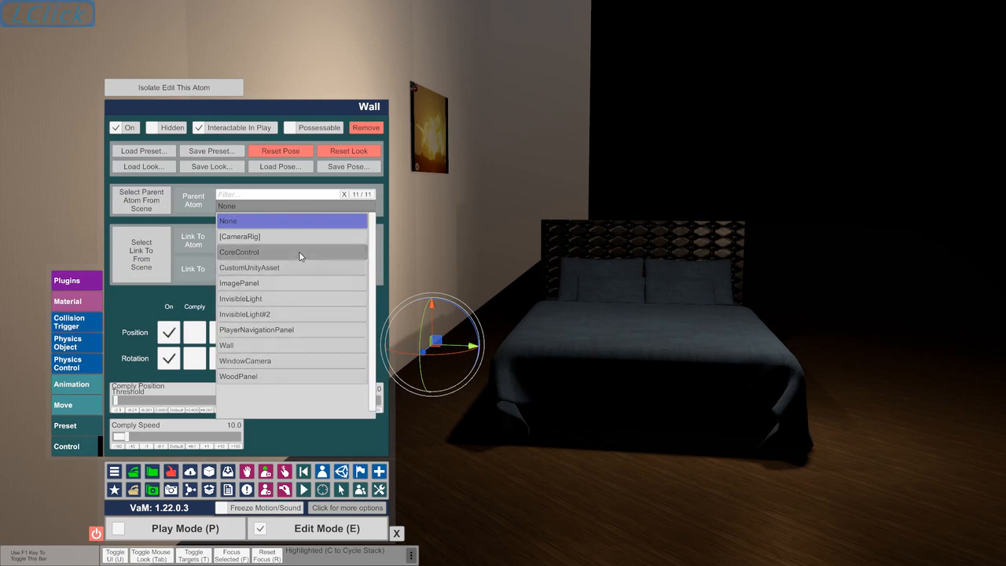
pyautogui.click(297, 272)
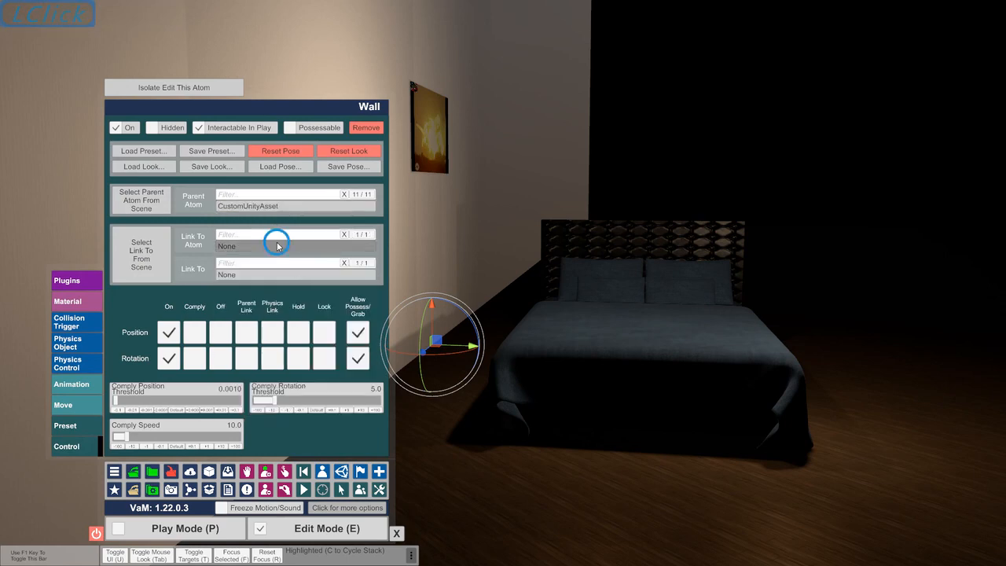
pyautogui.click(272, 290)
pyautogui.click(263, 275)
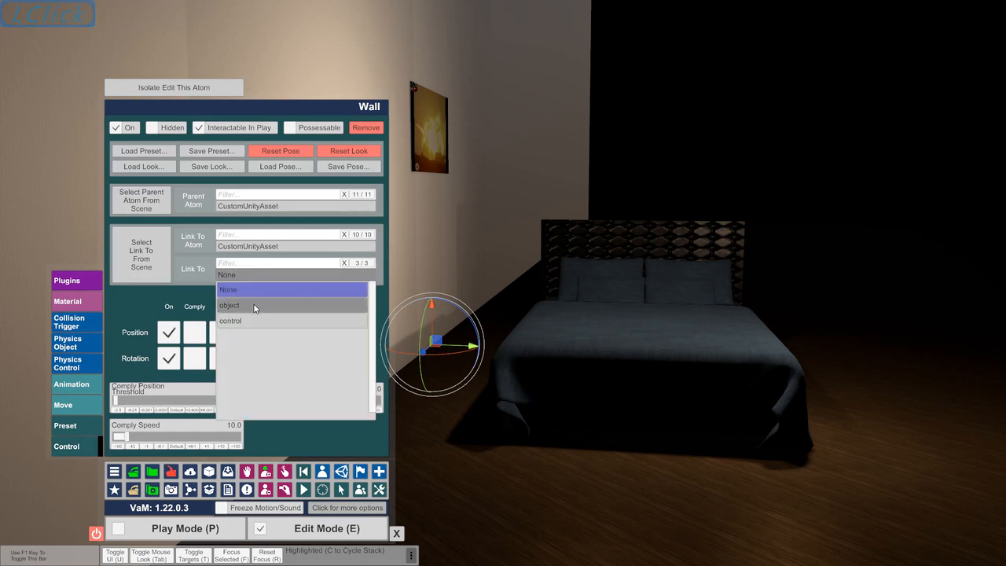
pyautogui.click(253, 306)
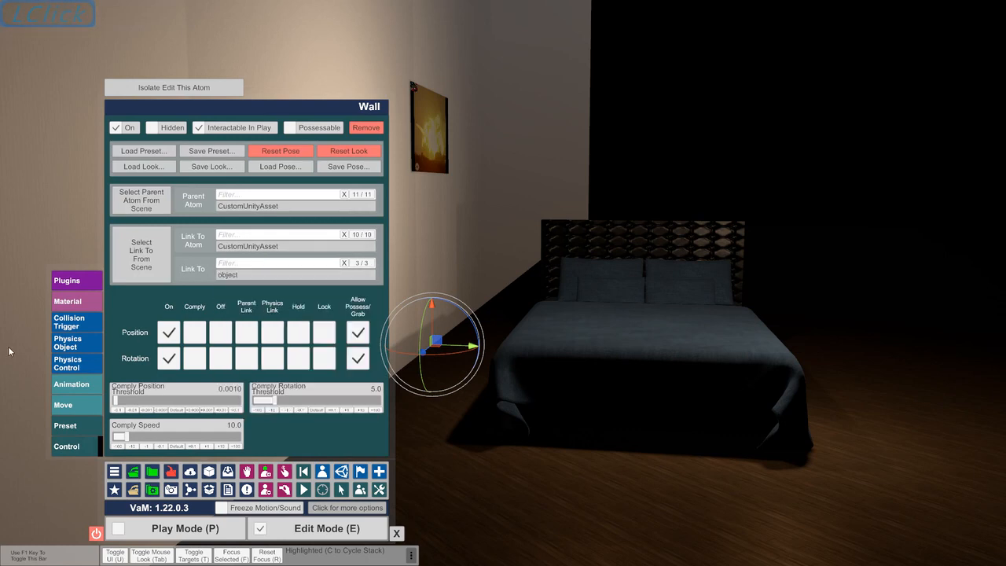
# Select the ImagePanel atom and change its parent atom to CustomUnityAsset
pyautogui.click(322, 471)
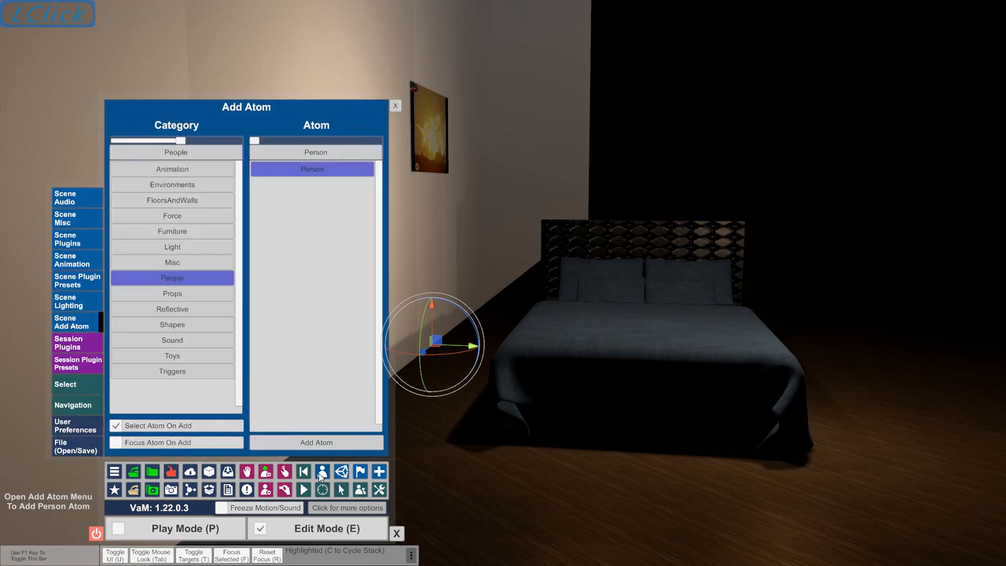
pyautogui.click(72, 384)
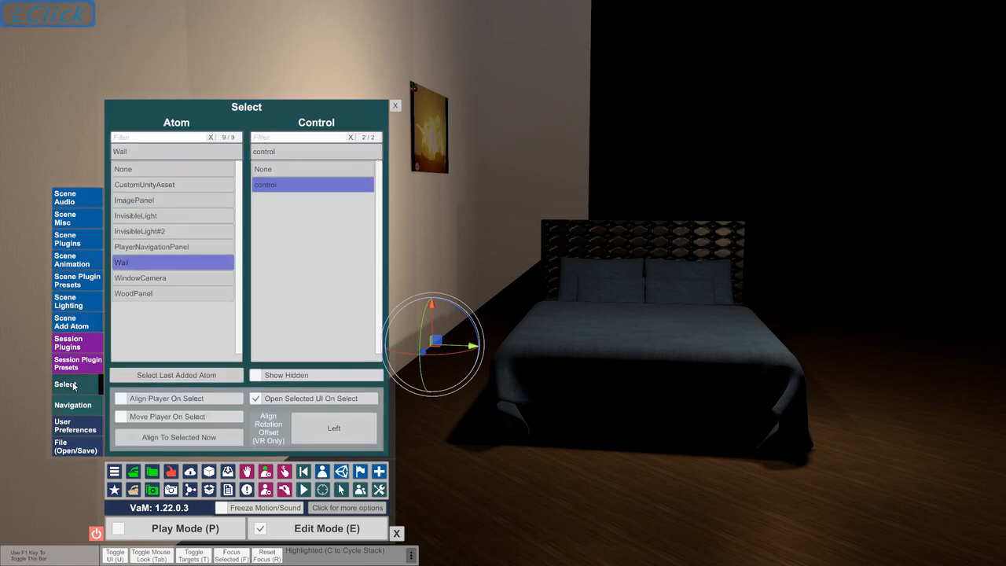
pyautogui.click(179, 204)
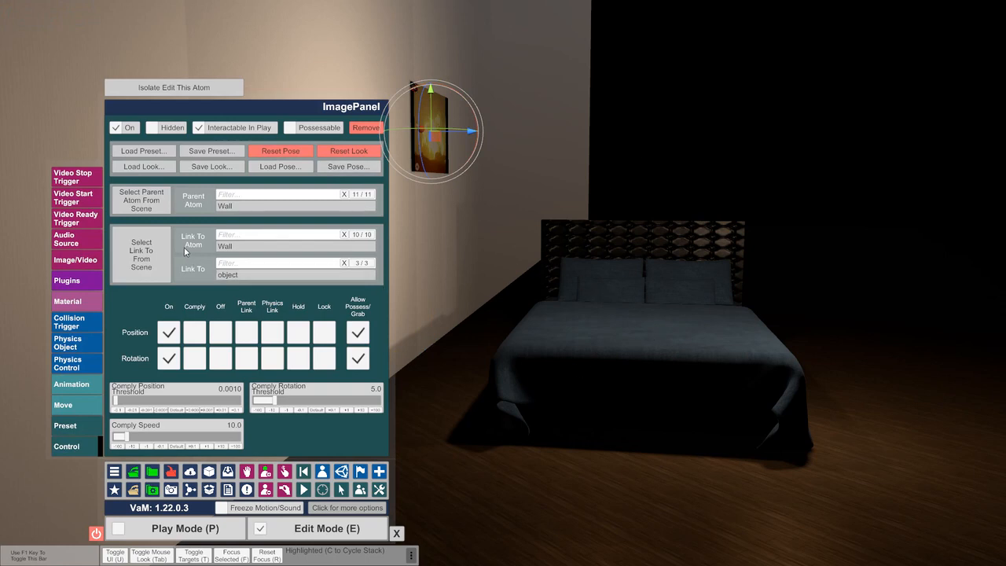
pyautogui.click(244, 207)
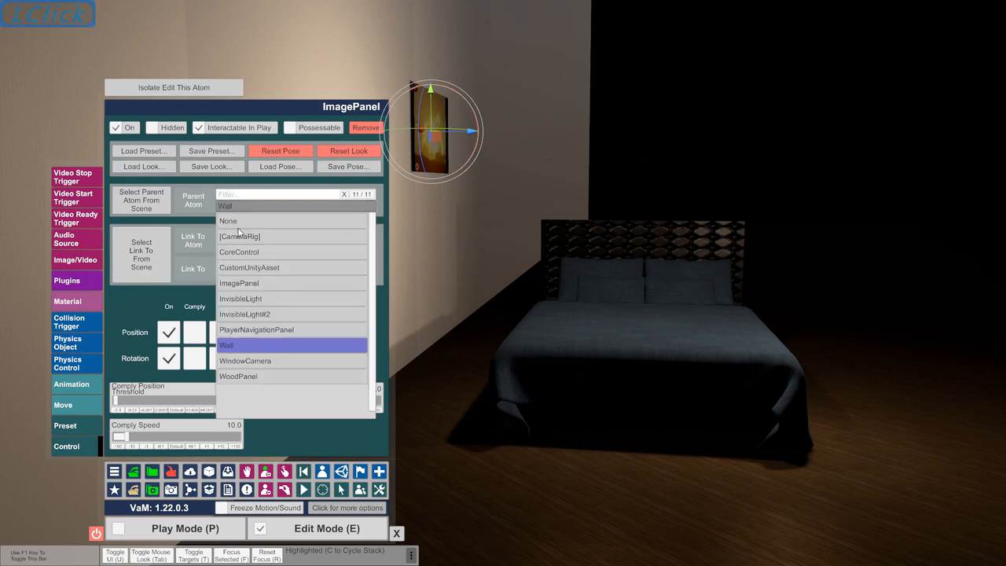
pyautogui.click(241, 270)
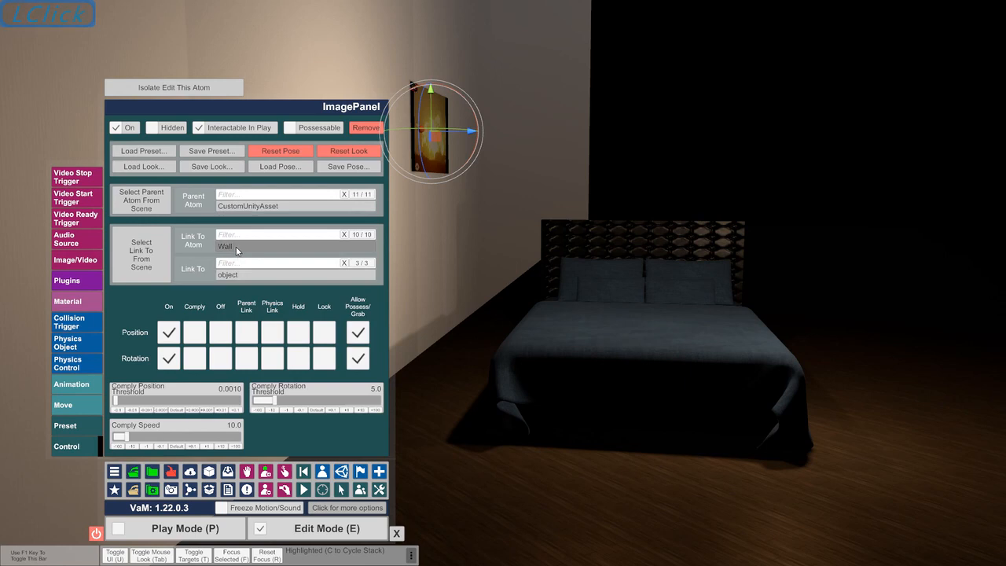
# Link the image panel to the CustomUnityAsset atom, using object as the link target
pyautogui.click(237, 247)
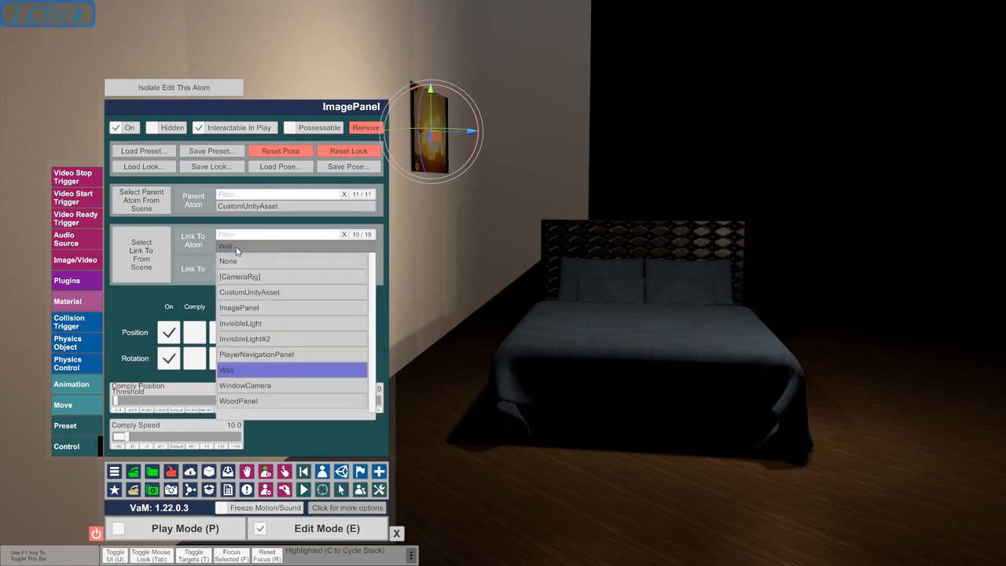
pyautogui.click(240, 291)
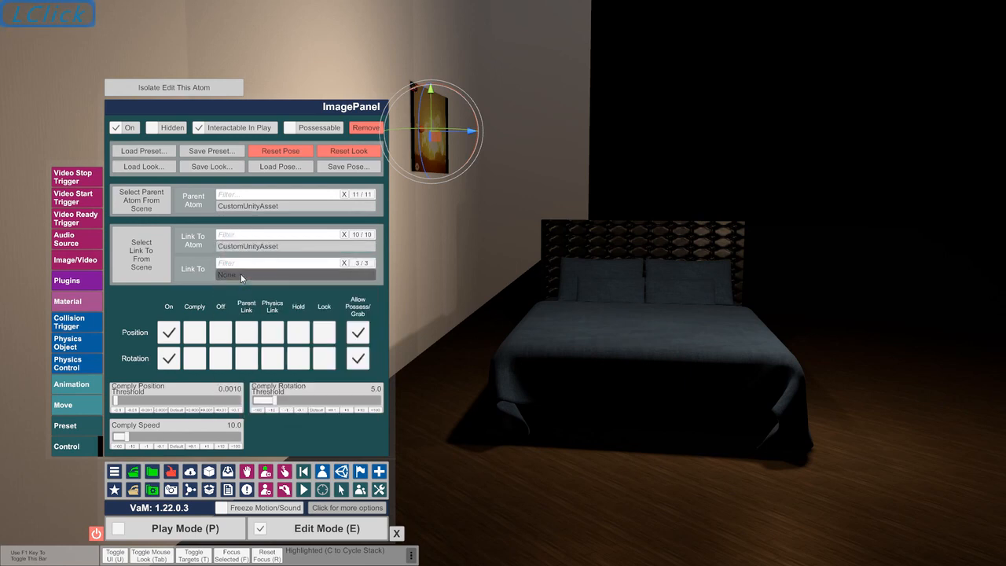
pyautogui.click(241, 275)
pyautogui.click(234, 306)
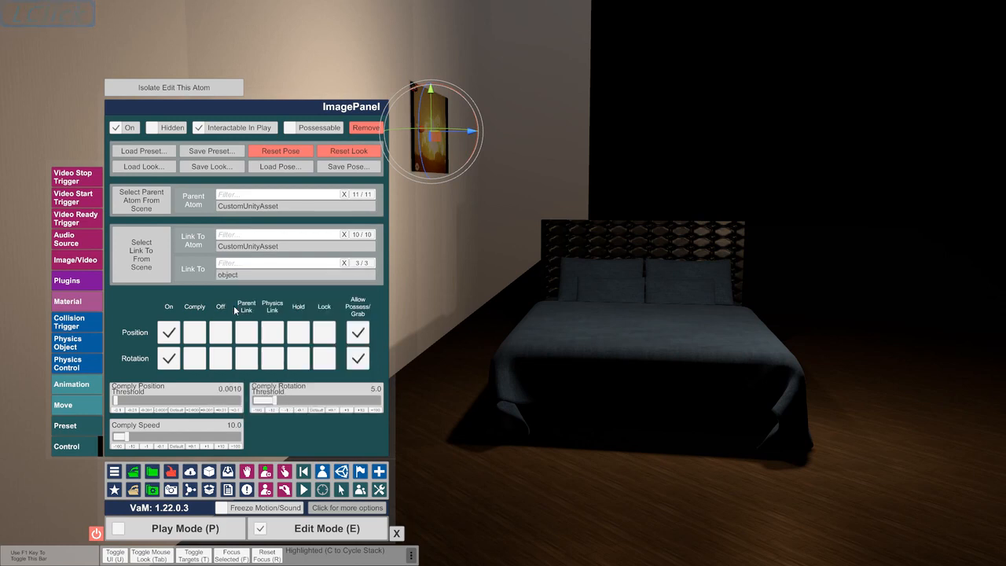
# Select the WoodPanel atom and set its parent atom to CustomUnityAsset
pyautogui.click(322, 476)
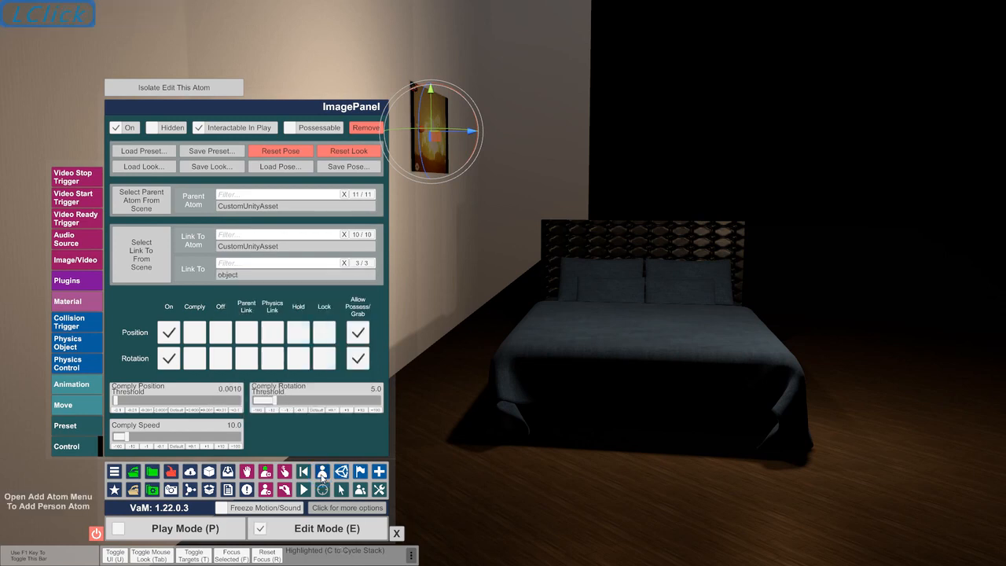
pyautogui.click(94, 385)
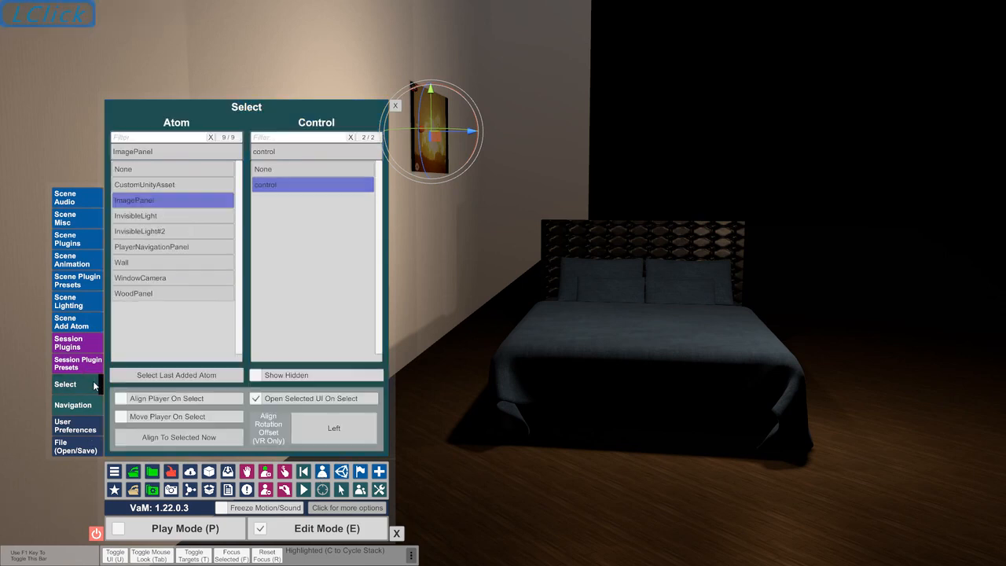
pyautogui.click(184, 294)
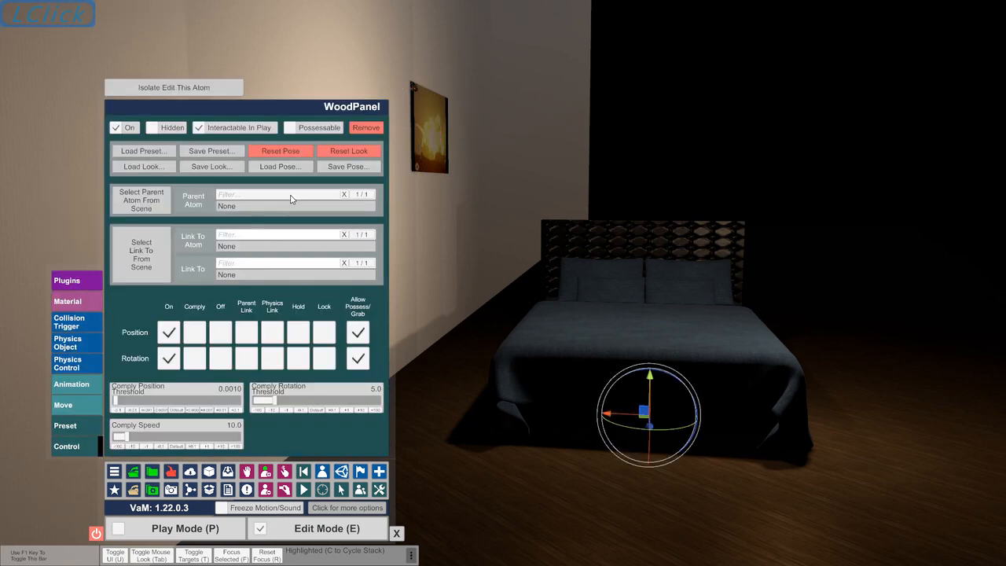
pyautogui.click(285, 206)
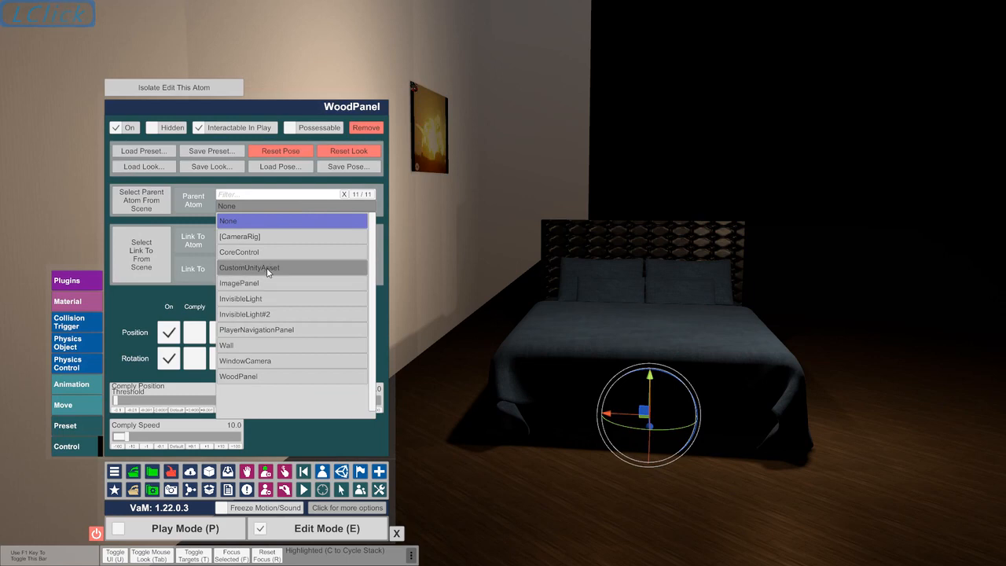
pyautogui.click(268, 268)
# Link the wood panel to the CustomUnityAsset atom, using object as the link target
pyautogui.click(270, 246)
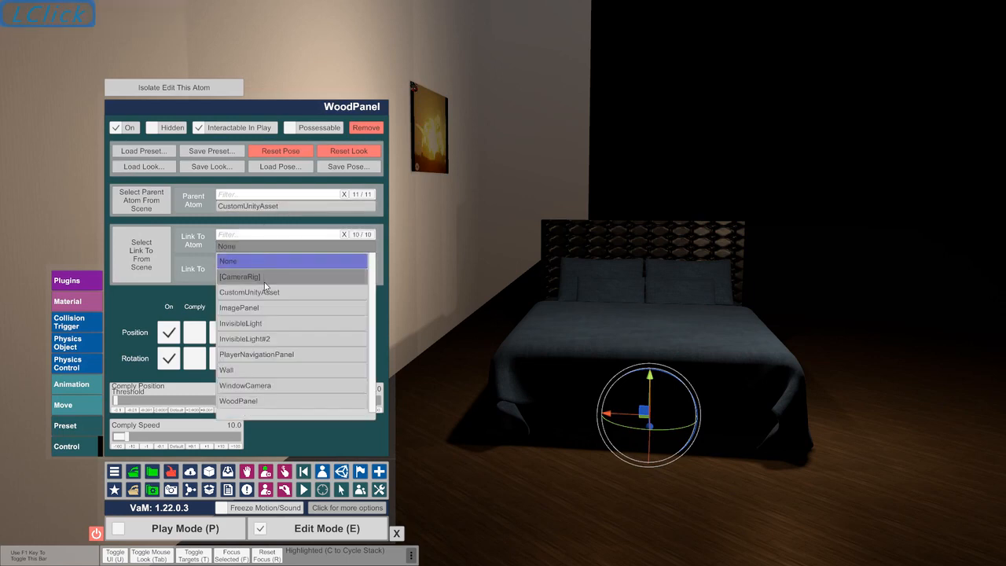
pyautogui.click(267, 276)
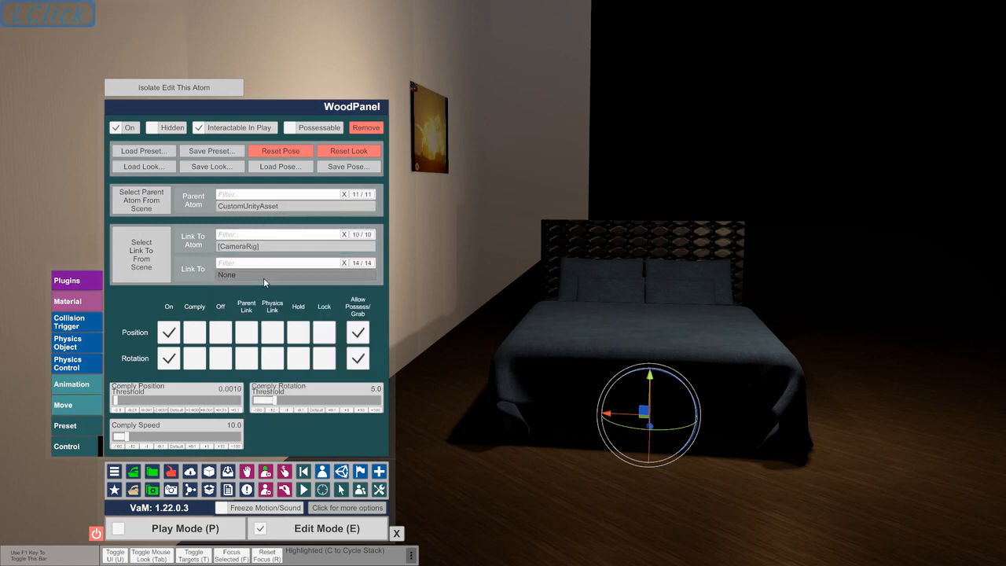
pyautogui.click(266, 250)
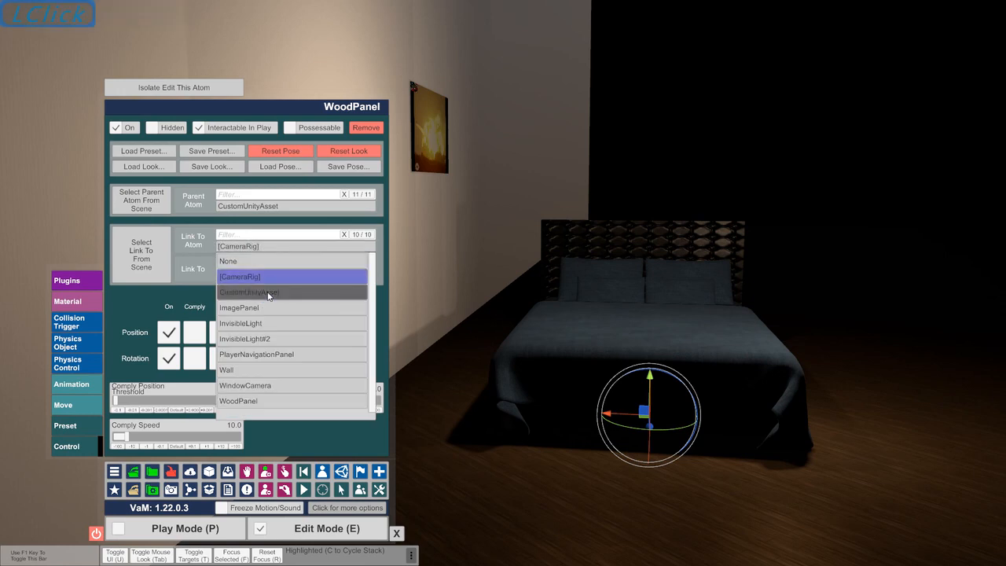
pyautogui.click(268, 293)
pyautogui.click(264, 275)
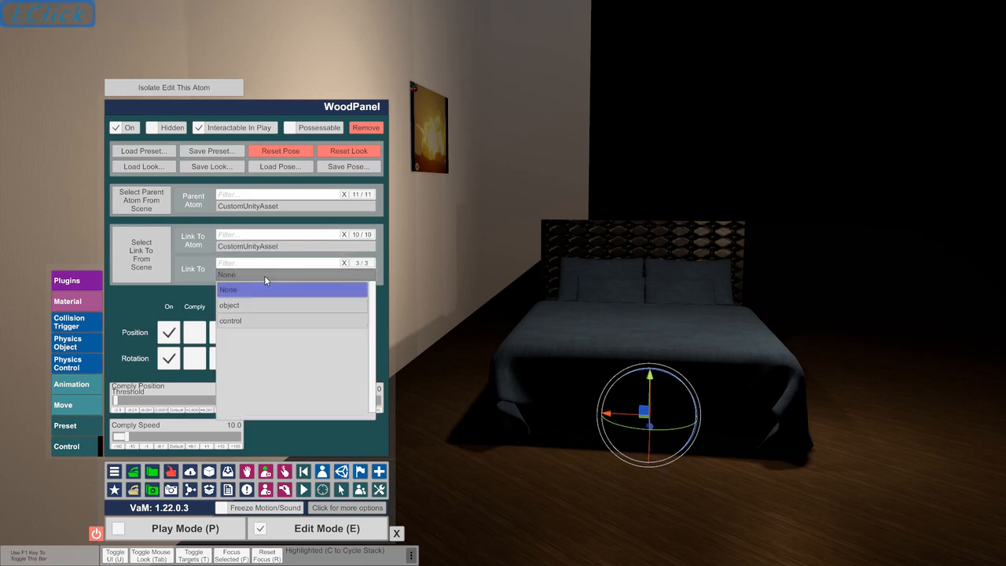
pyautogui.click(259, 305)
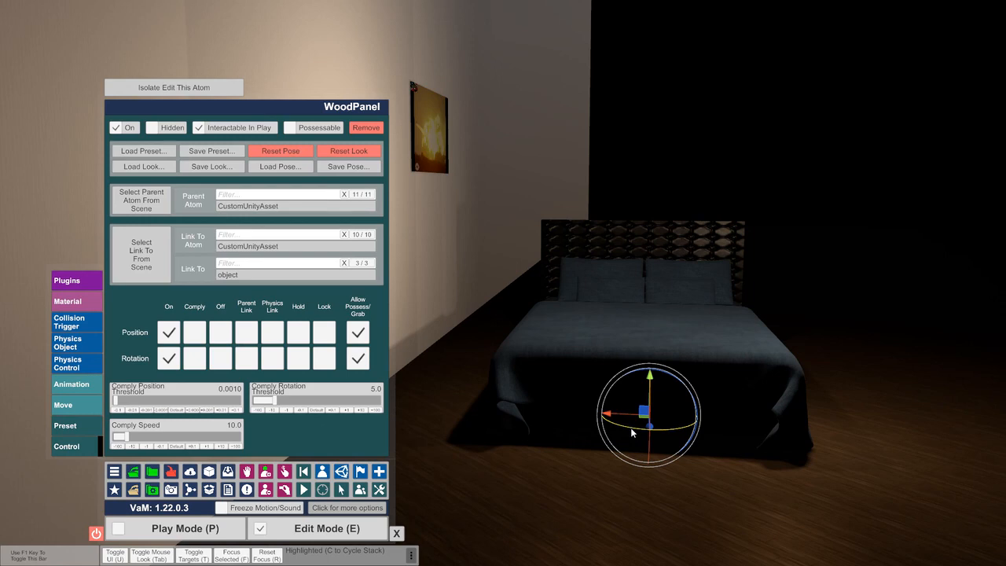
pyautogui.moveTo(630, 428)
pyautogui.mouseDown()
pyautogui.moveTo(601, 431)
pyautogui.moveTo(630, 431)
pyautogui.mouseUp()
pyautogui.click(86, 405)
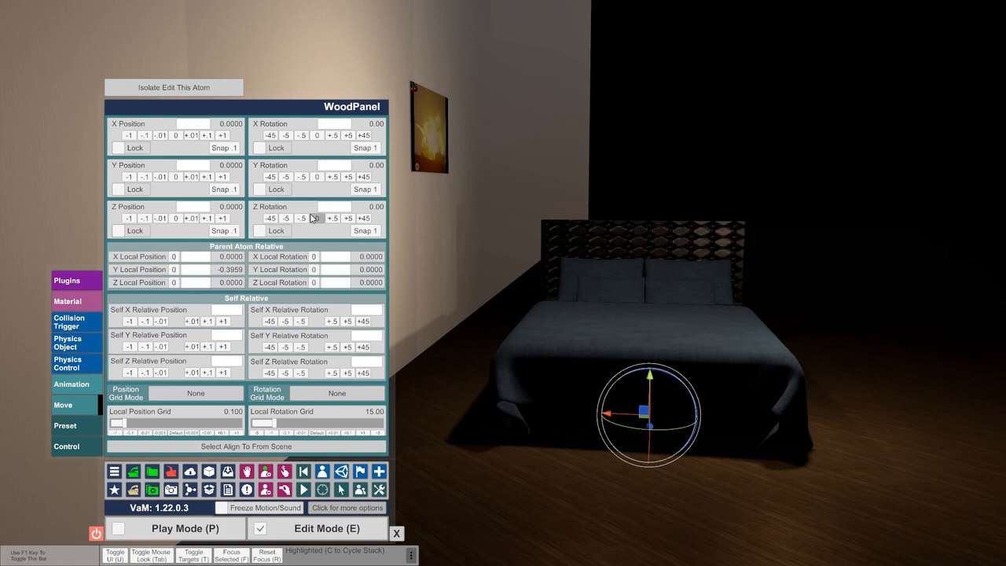
# Select the CustomUnityAsset bed and rotate it slightly about its vertical axis, together with its linked atoms
pyautogui.click(322, 471)
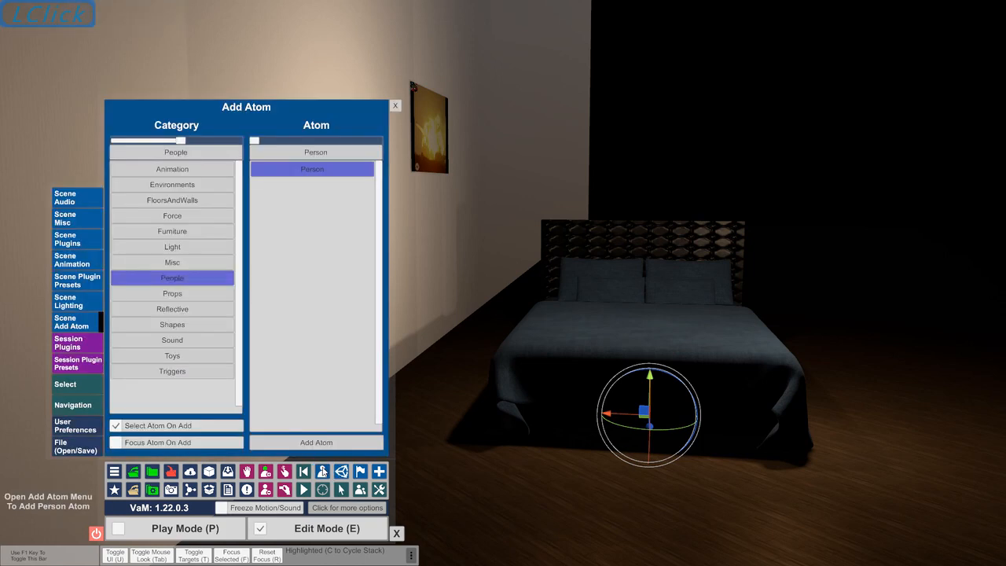
pyautogui.click(66, 382)
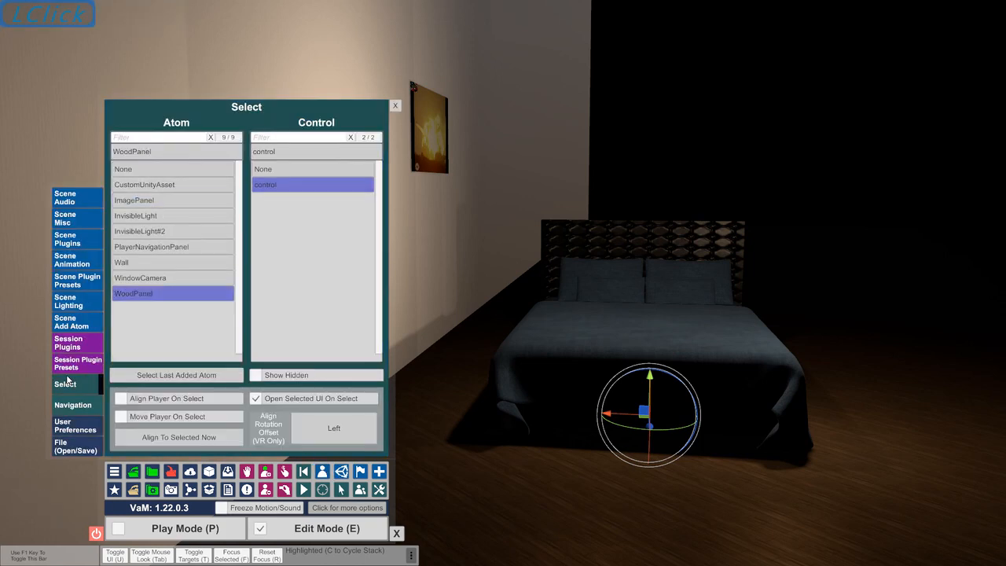
pyautogui.click(198, 189)
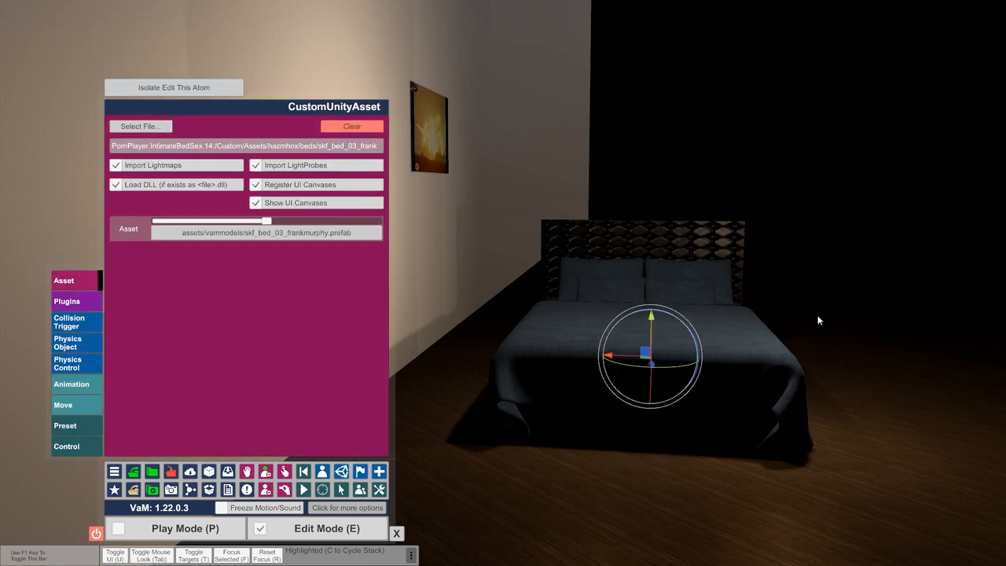
pyautogui.moveTo(690, 367)
pyautogui.mouseDown()
pyautogui.moveTo(642, 385)
pyautogui.moveTo(691, 384)
pyautogui.mouseUp()
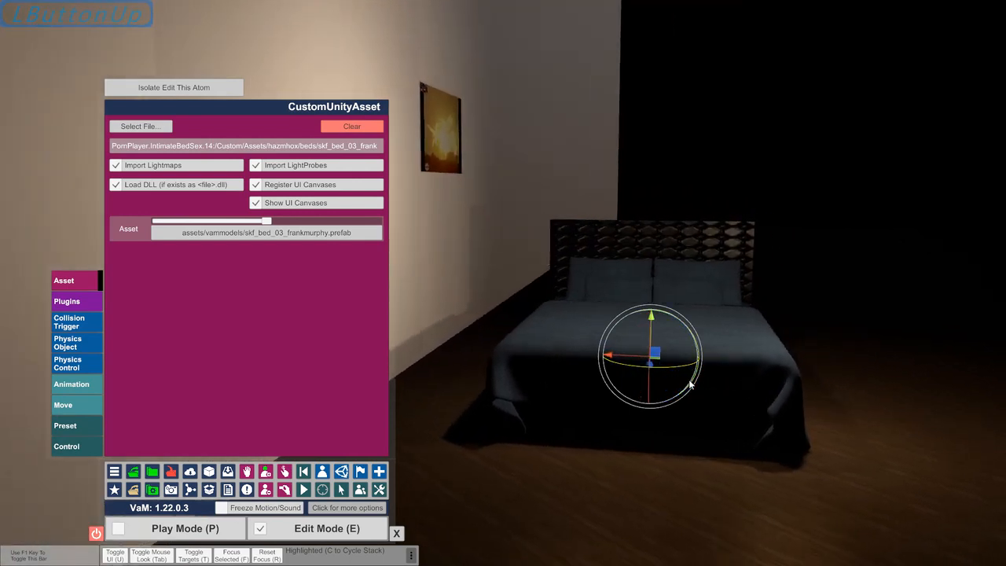
# Add a second Wall atom from the FloorsAndWalls category
pyautogui.click(323, 477)
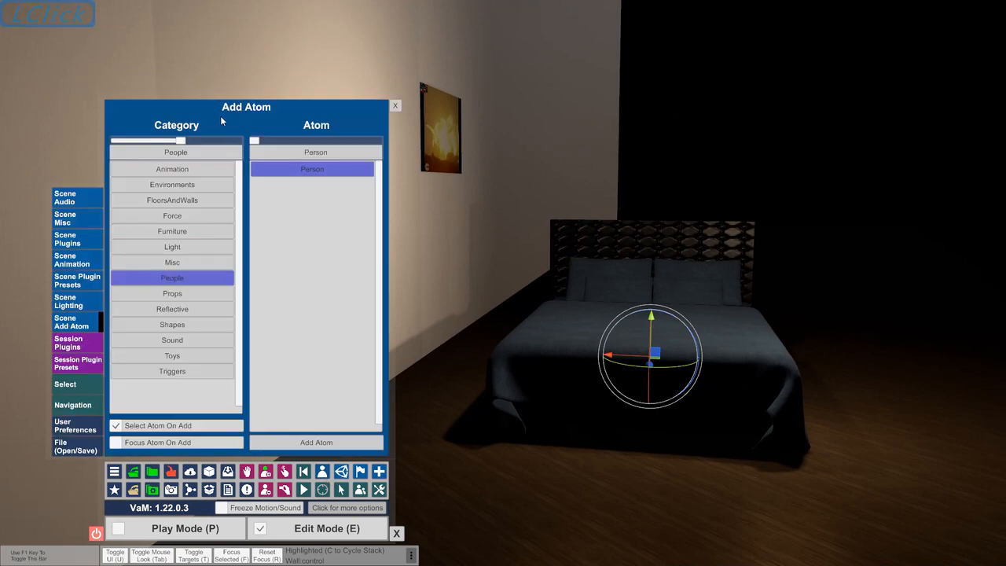
pyautogui.click(189, 202)
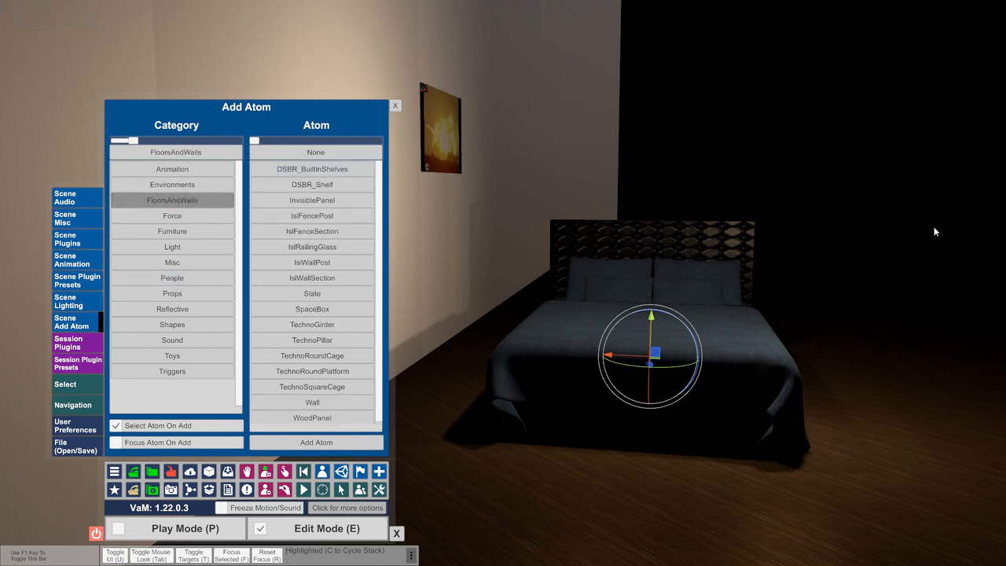
pyautogui.click(326, 404)
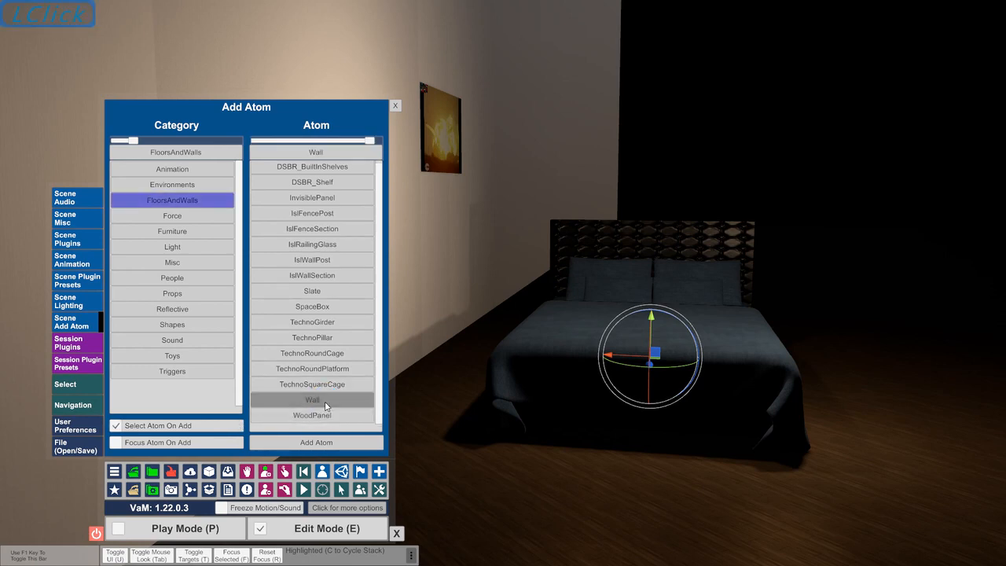
pyautogui.click(325, 443)
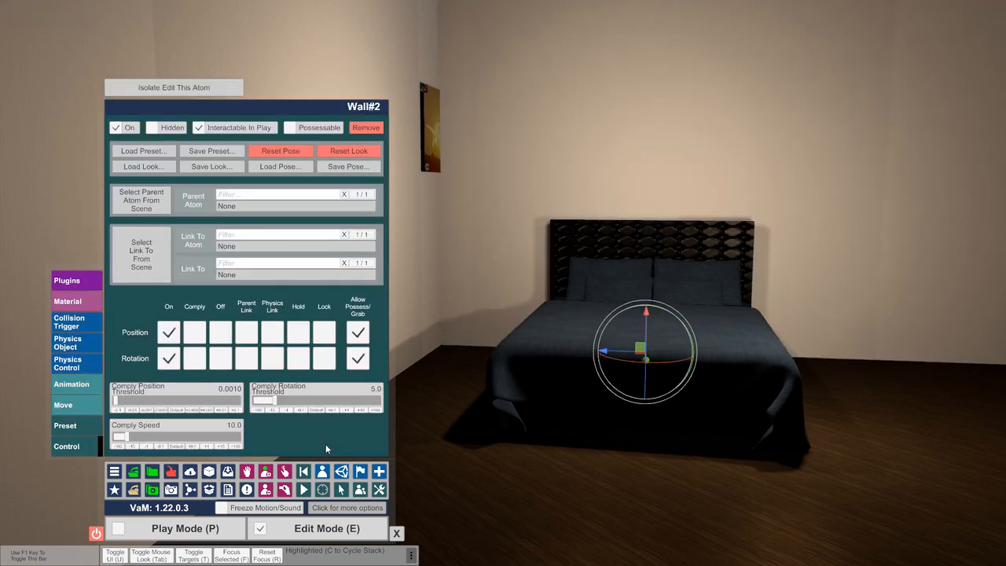
# Try offsets of 1 on the new wall's Y and X positions, and reset its X, Y and Z positions to 0
pyautogui.click(75, 411)
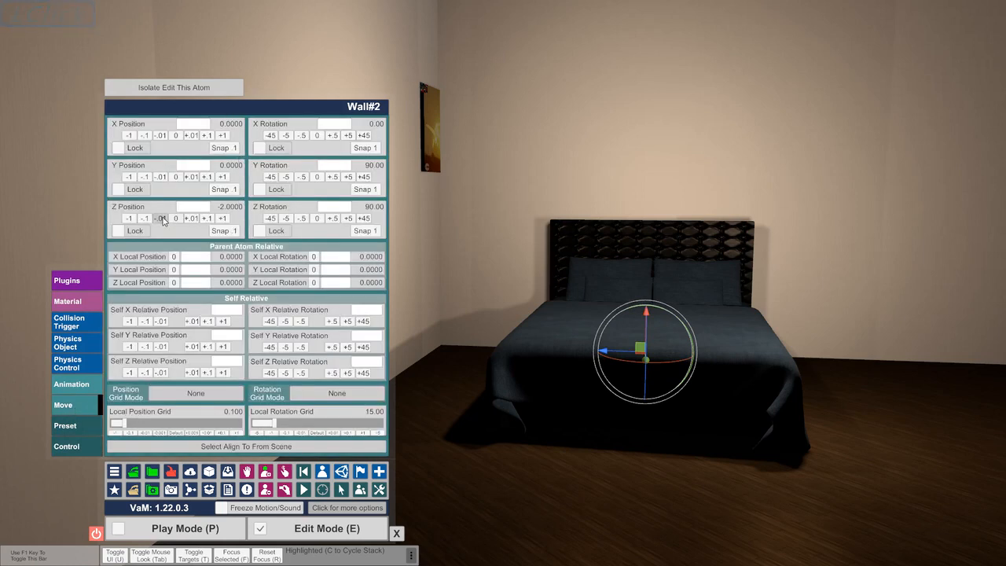
pyautogui.click(222, 177)
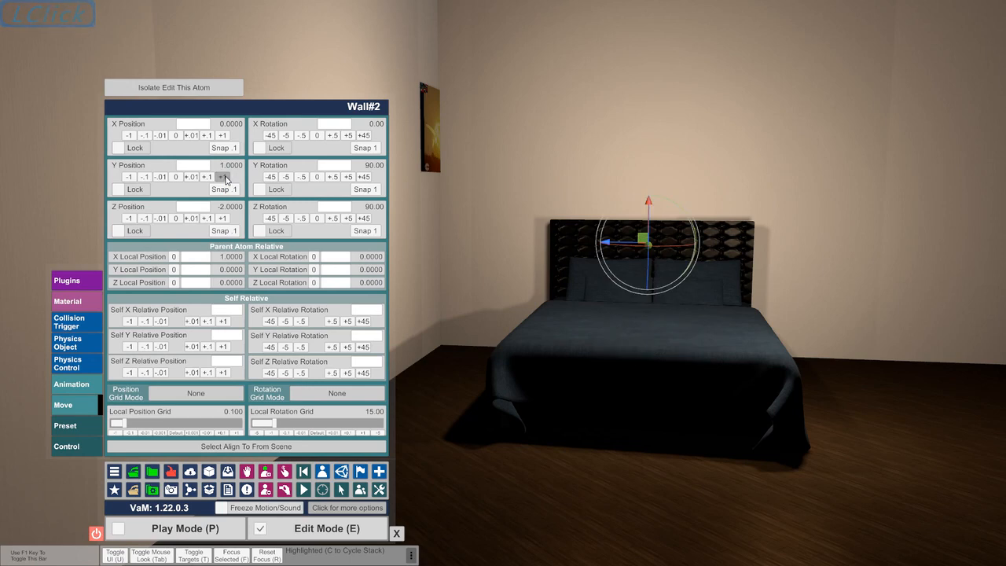
pyautogui.click(176, 177)
pyautogui.click(224, 136)
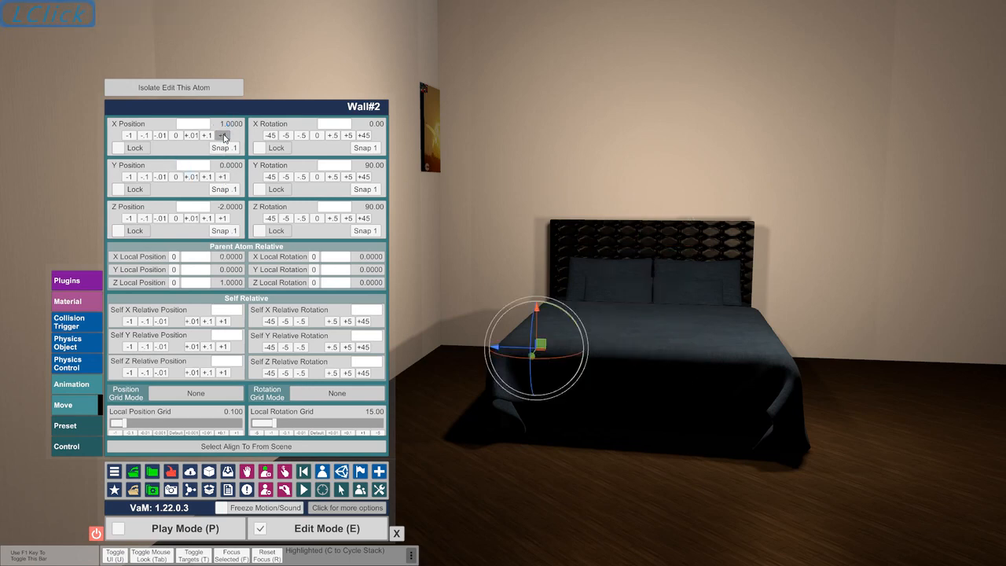
pyautogui.click(176, 136)
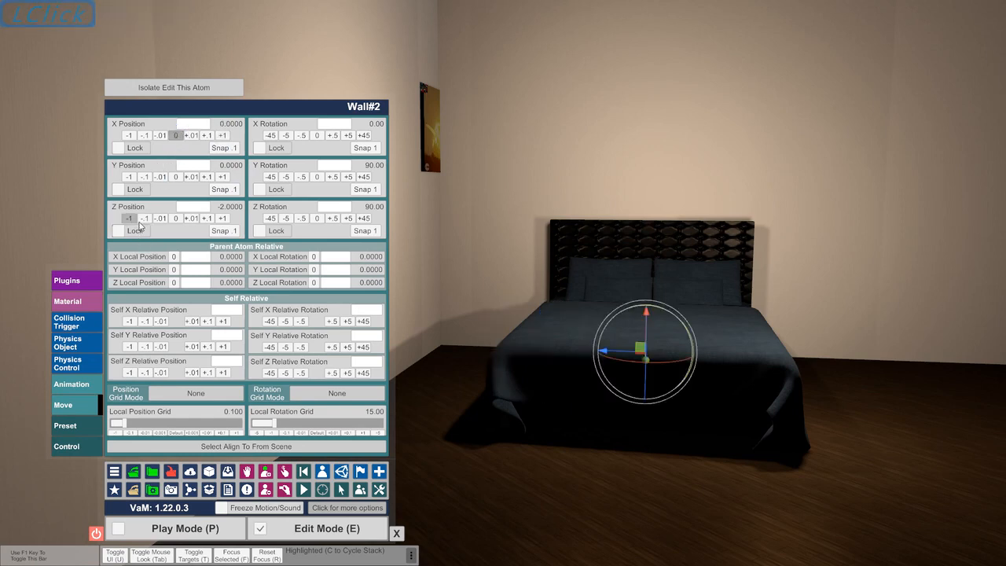
pyautogui.click(176, 218)
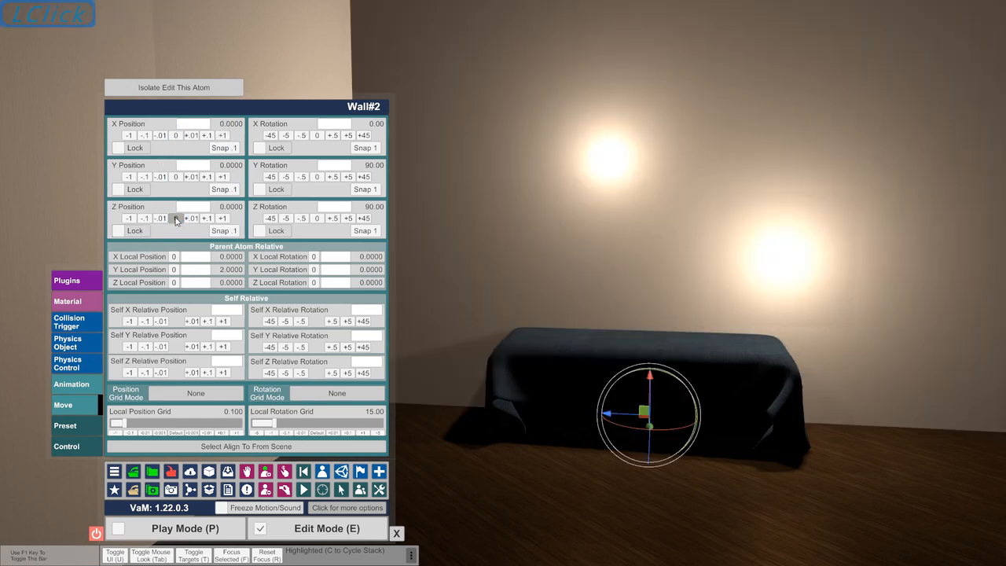
# Set the second wall's Z position to -4
pyautogui.click(130, 219)
pyautogui.click(130, 219)
pyautogui.click(130, 218)
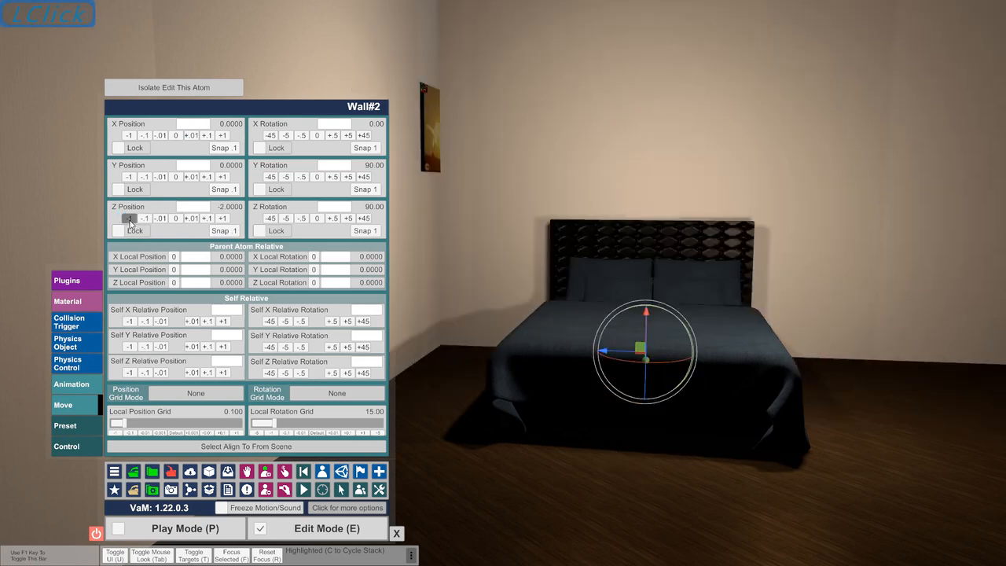
pyautogui.click(130, 218)
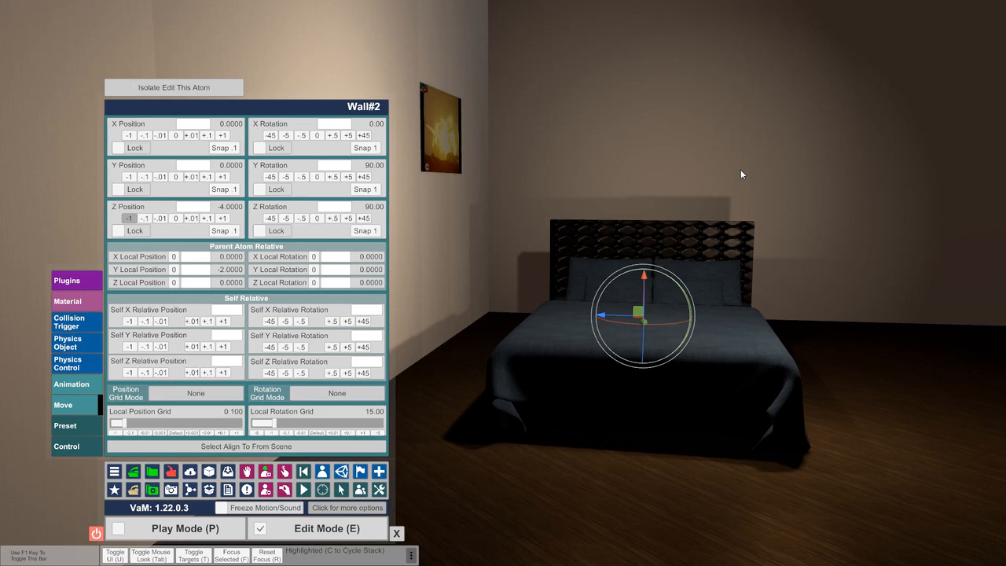
# Rotate the second wall about its vertical axis so its Y rotation is 180 degrees
pyautogui.press('Right')
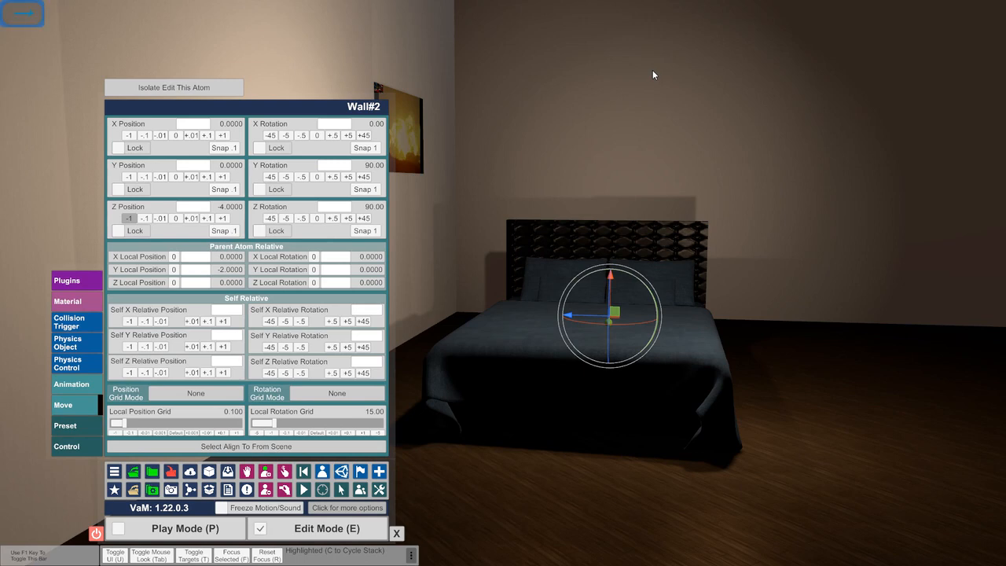
pyautogui.press('s')
pyautogui.press('d')
pyautogui.press('a')
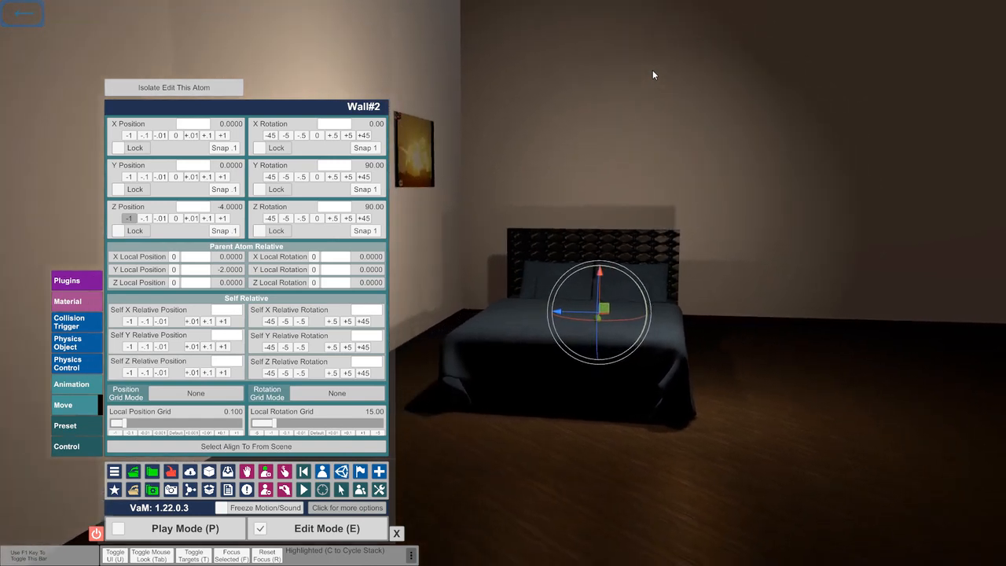
pyautogui.click(365, 177)
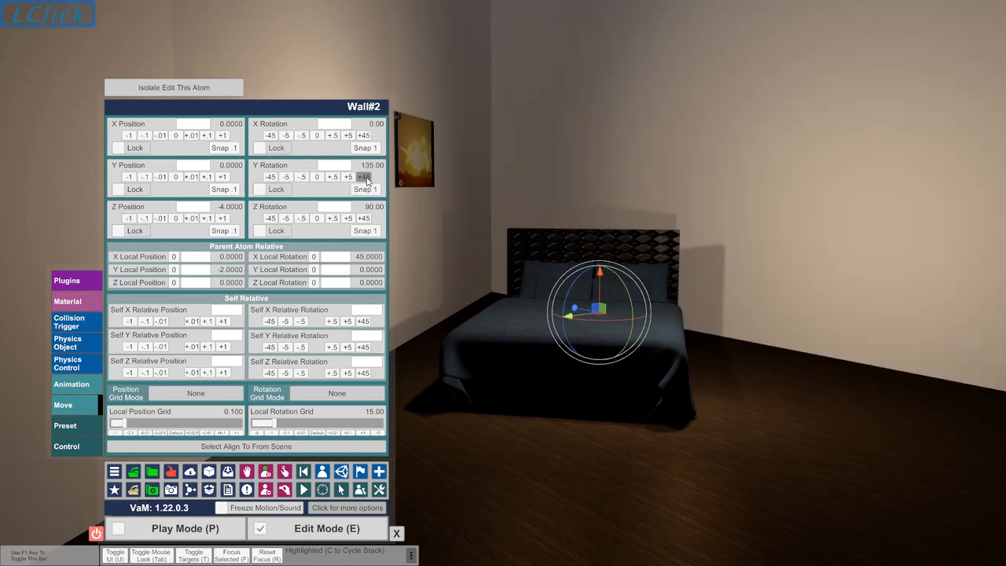
pyautogui.click(365, 177)
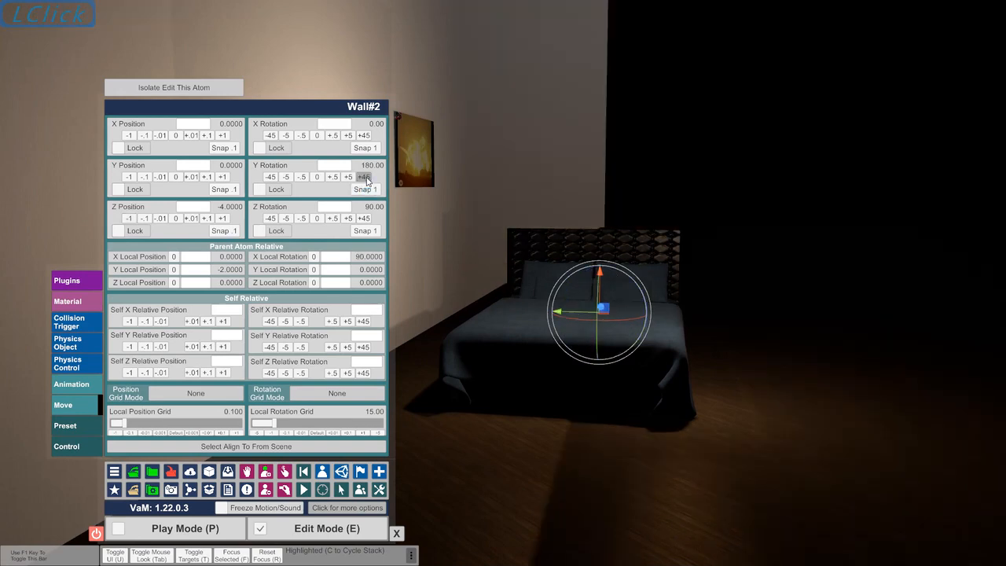
# Shift the second wall sideways beside the bed, setting its X position to -2
pyautogui.click(128, 136)
pyautogui.click(128, 136)
pyautogui.click(128, 136)
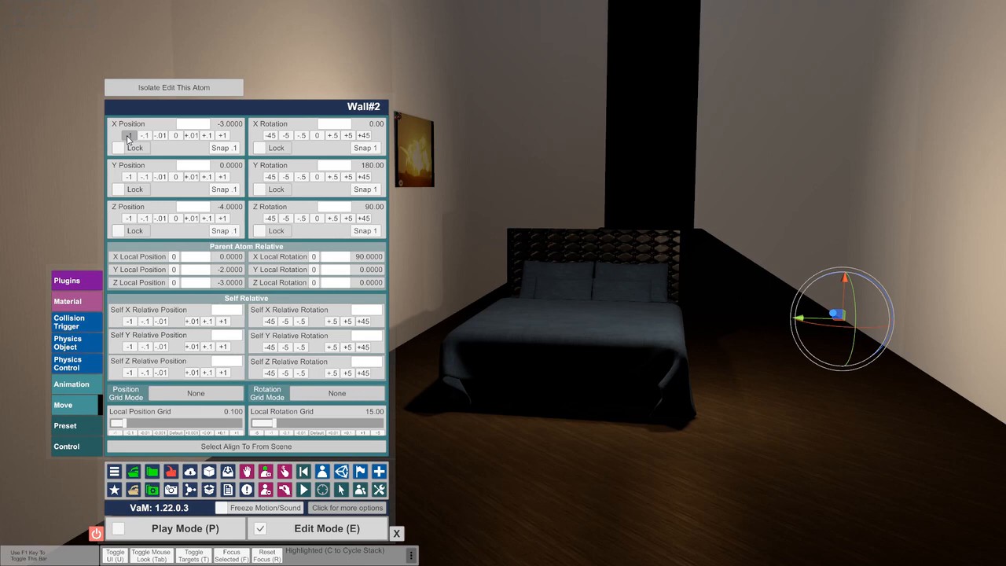
pyautogui.click(224, 136)
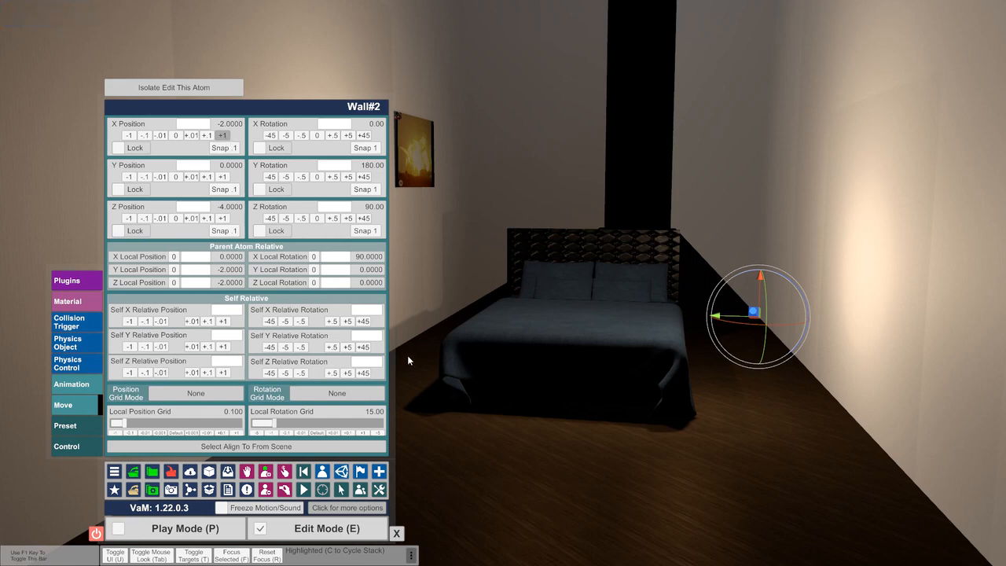
# Add a third Wall atom from the FloorsAndWalls category and open its position and rotation settings
pyautogui.click(322, 473)
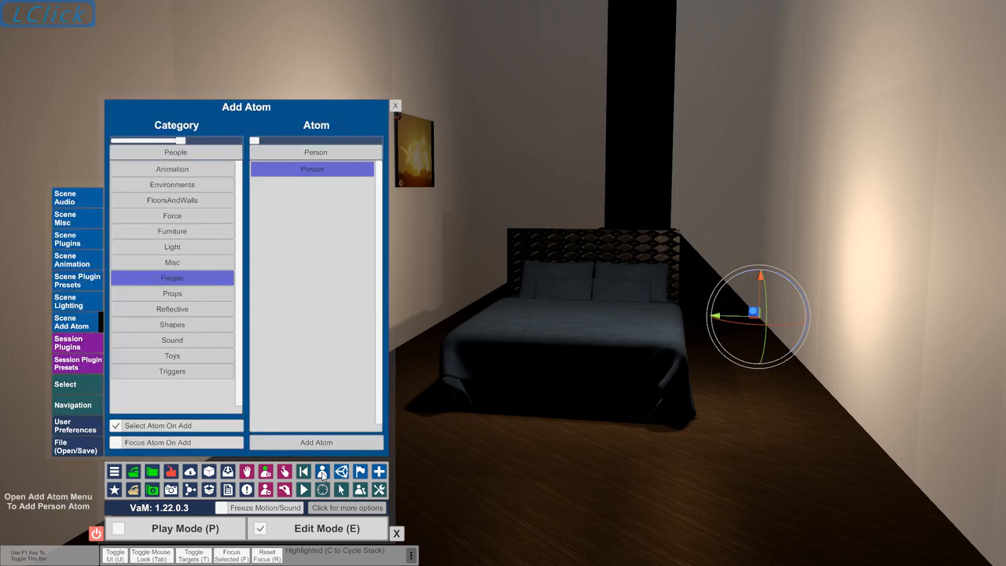
pyautogui.click(193, 204)
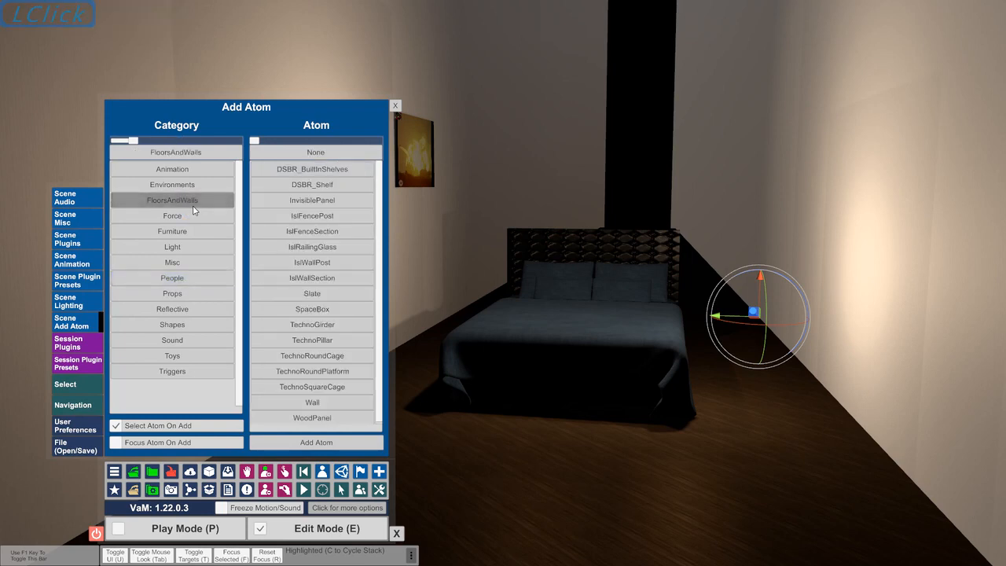
pyautogui.click(288, 404)
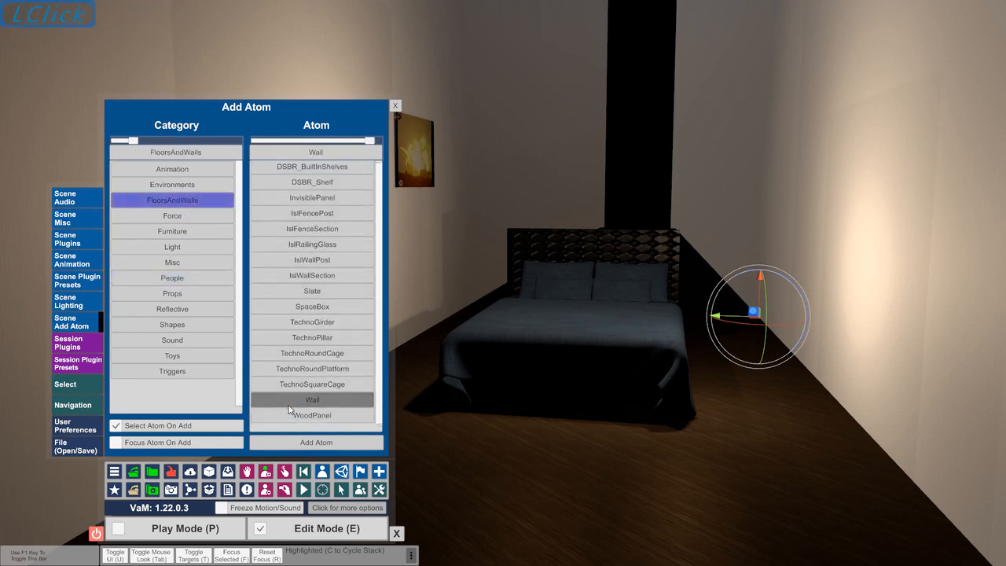
pyautogui.click(299, 442)
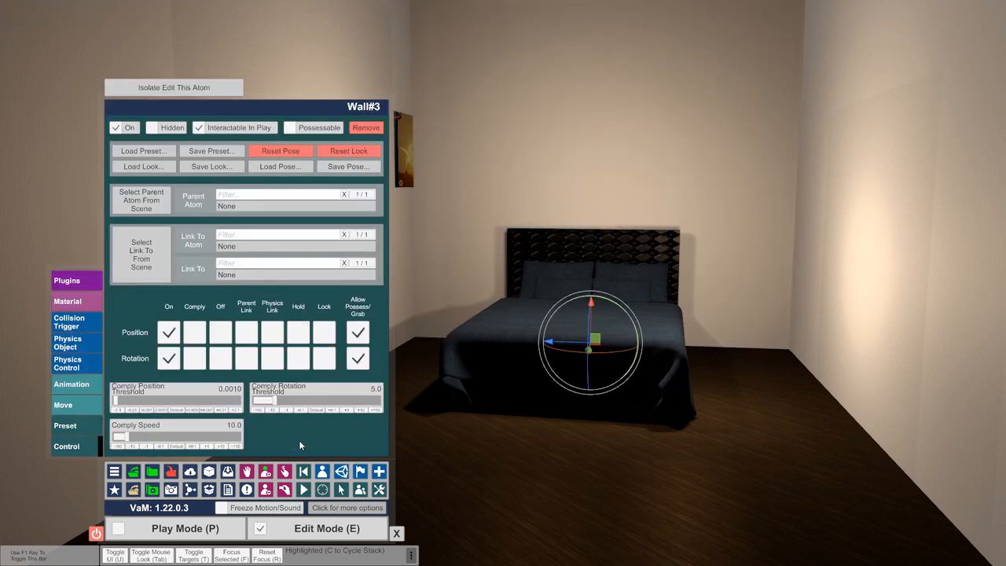
pyautogui.click(88, 406)
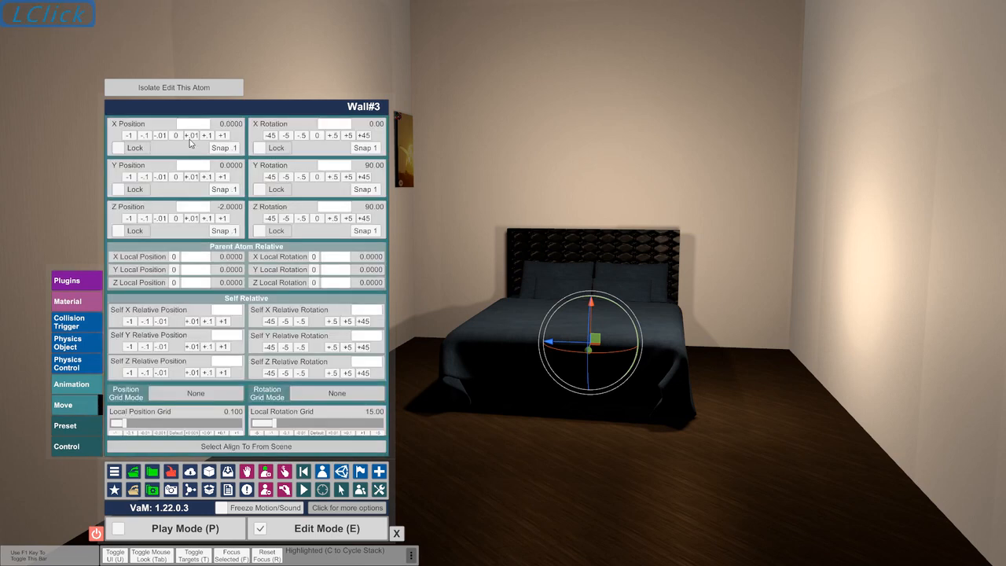
# Try offsets of -1 on the third wall's X and Y positions, and reset both to 0
pyautogui.click(129, 139)
pyautogui.click(176, 135)
pyautogui.click(130, 177)
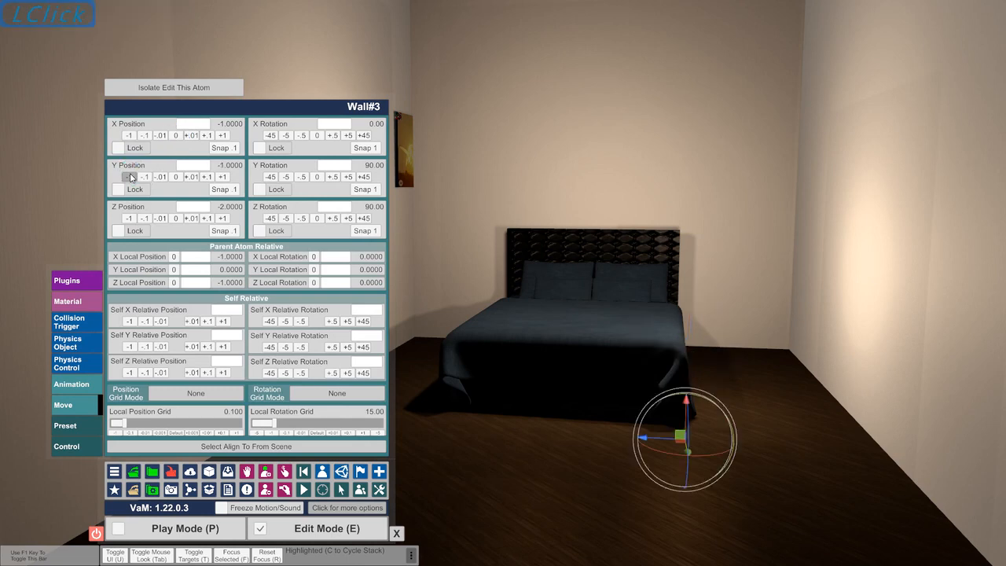
pyautogui.click(176, 177)
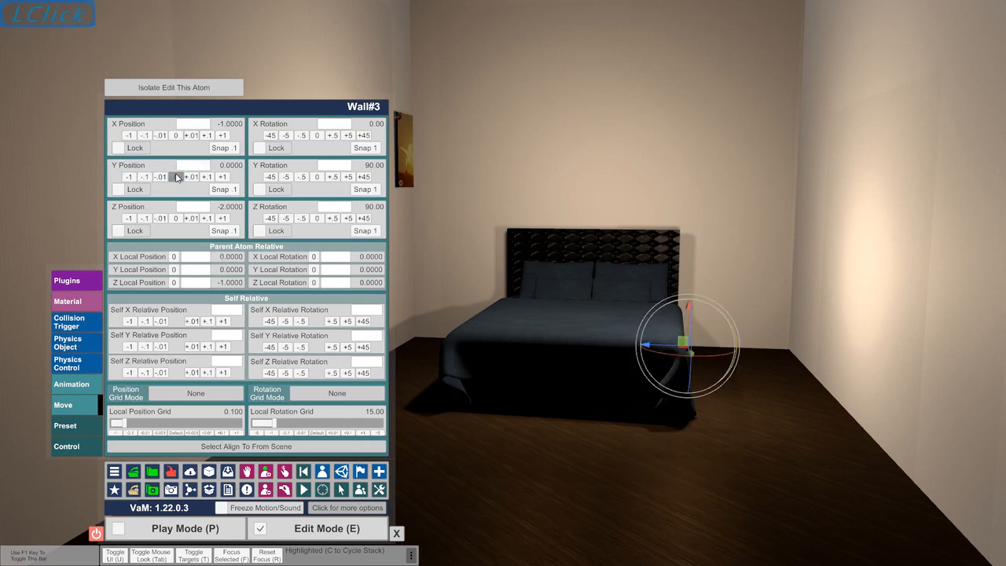
pyautogui.click(176, 135)
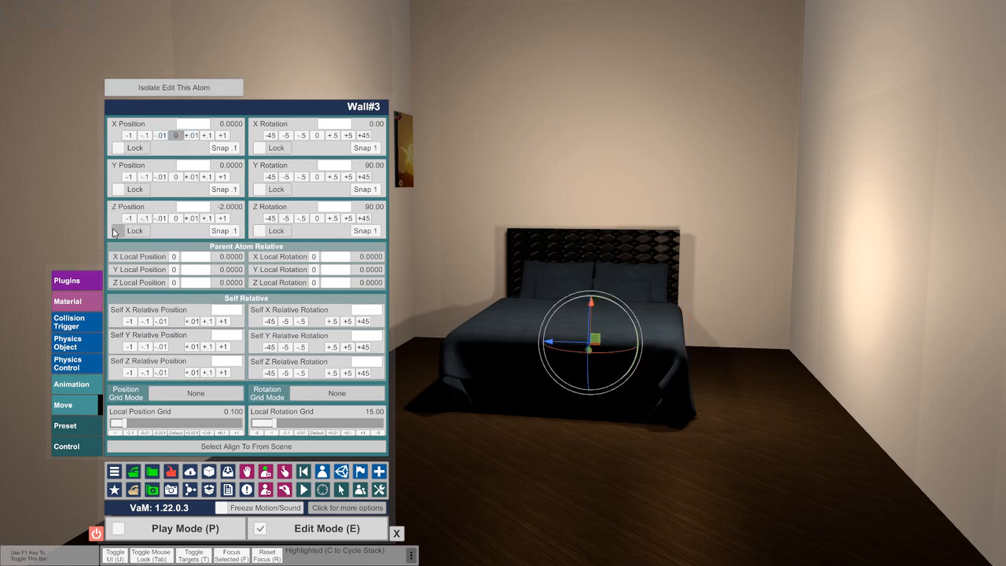
# Place the third wall behind the bed by setting its Z position to -3
pyautogui.click(177, 219)
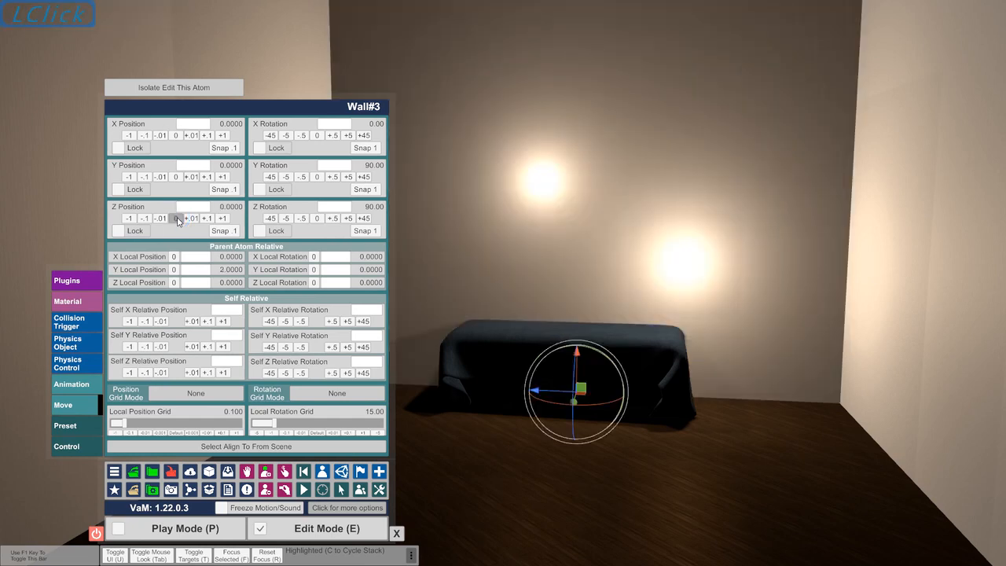
pyautogui.click(133, 212)
pyautogui.click(129, 219)
pyautogui.click(129, 218)
pyautogui.click(129, 218)
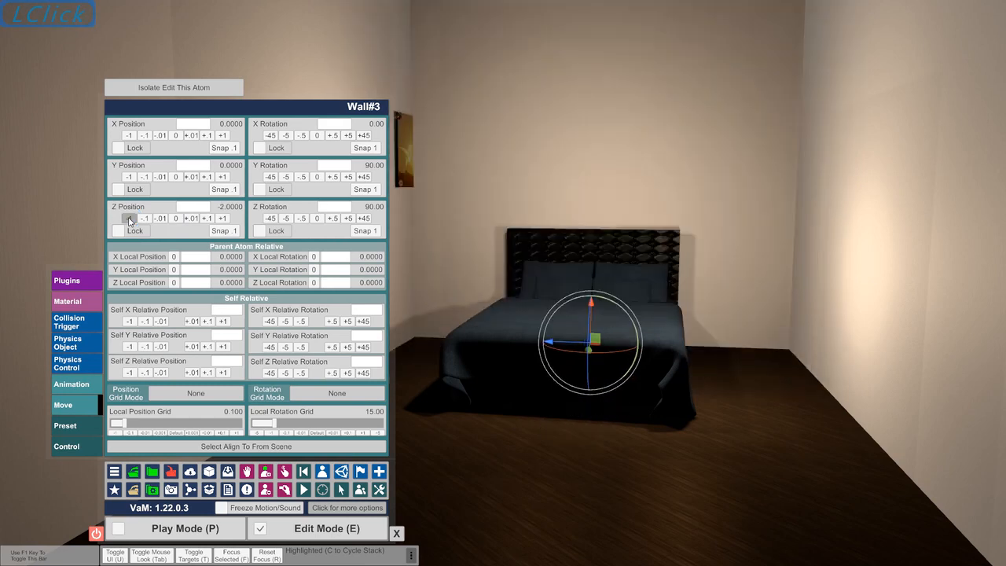
pyautogui.click(129, 219)
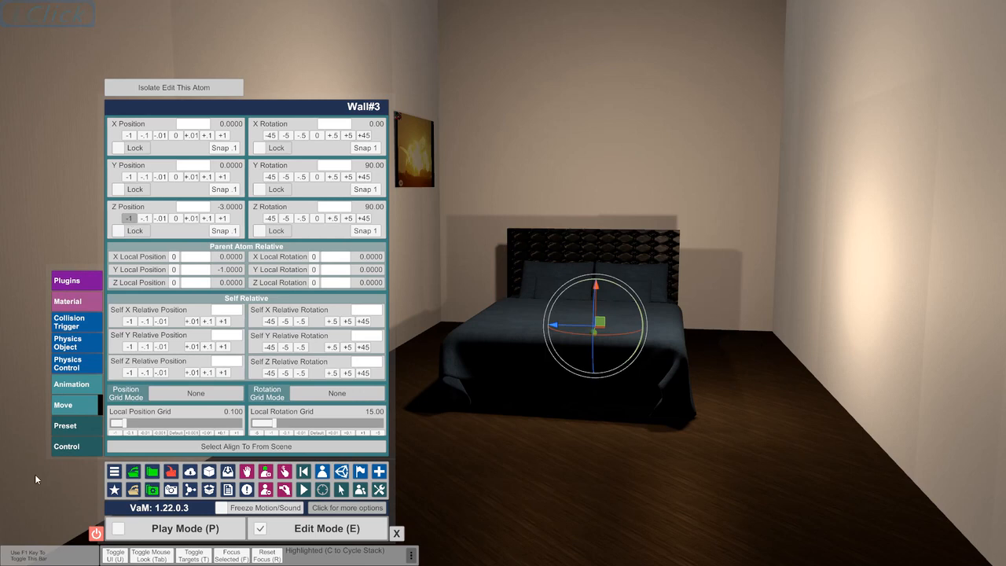
# Make CustomUnityAsset the third wall's parent atom and link the wall to it, using object as the link target
pyautogui.click(79, 446)
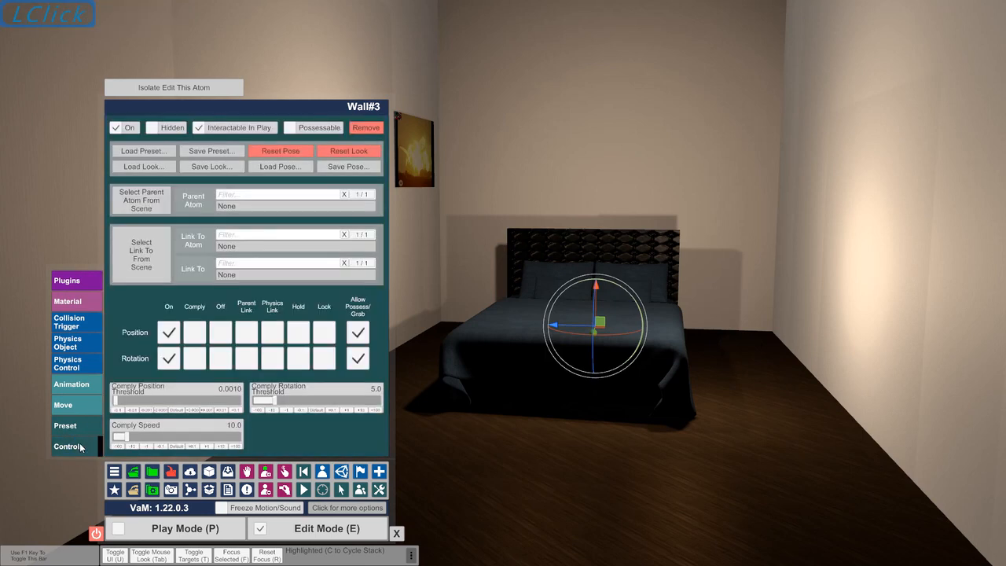
pyautogui.click(284, 205)
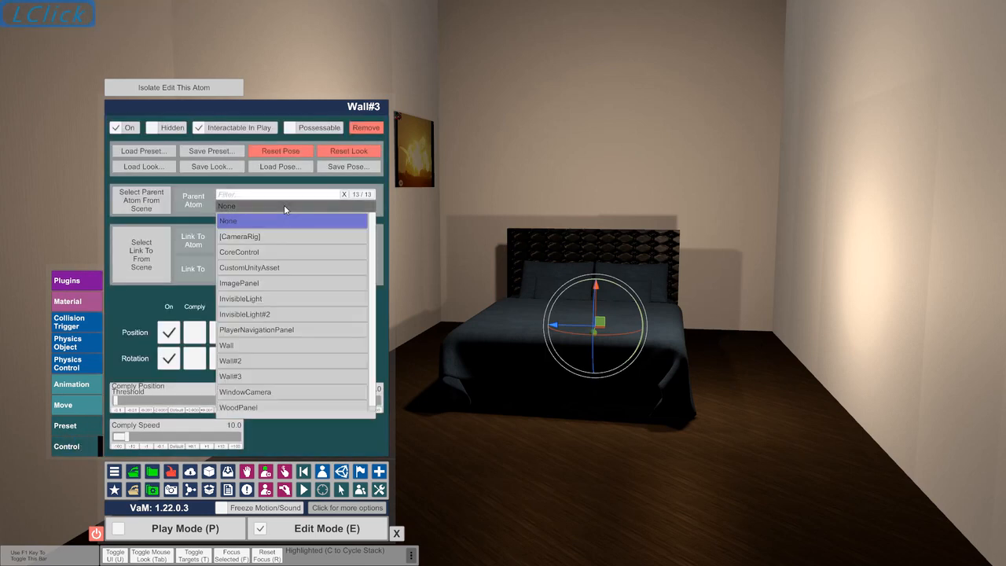
pyautogui.click(274, 268)
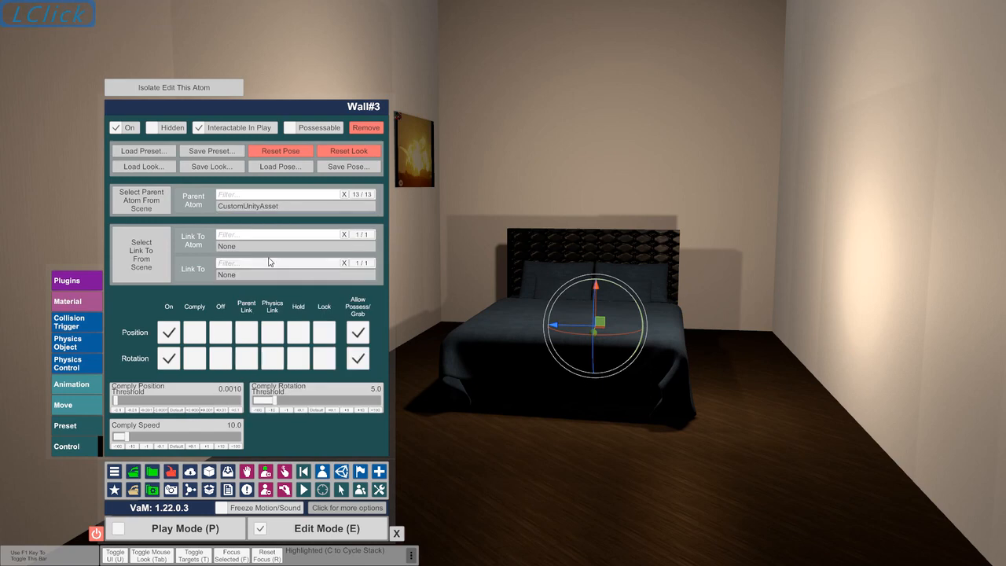
pyautogui.click(265, 245)
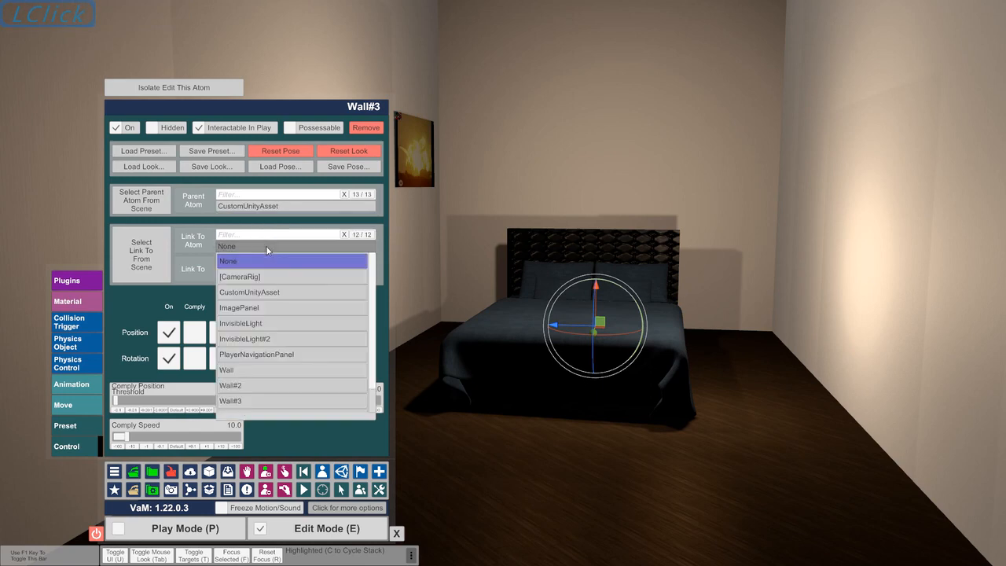
pyautogui.click(266, 292)
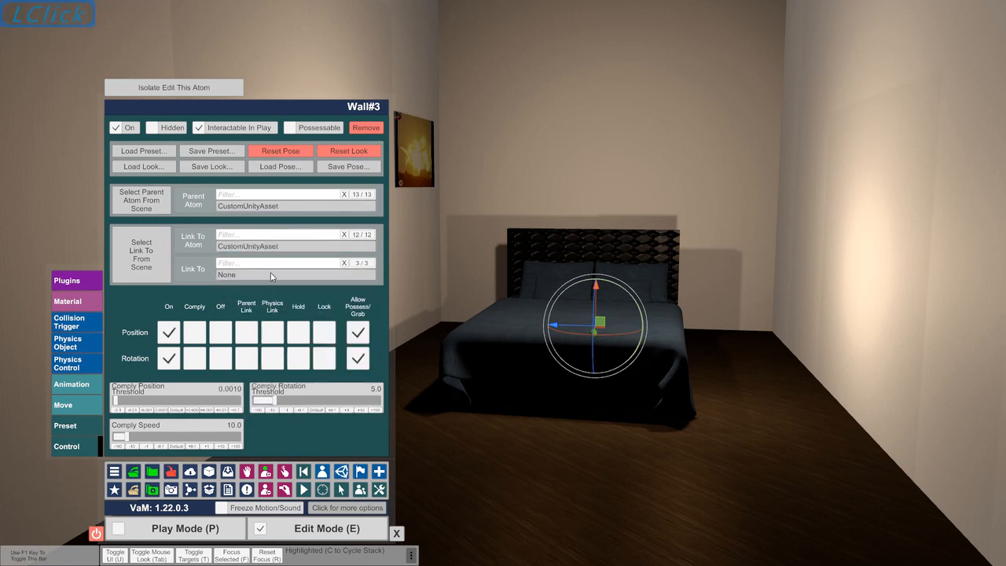
pyautogui.click(269, 275)
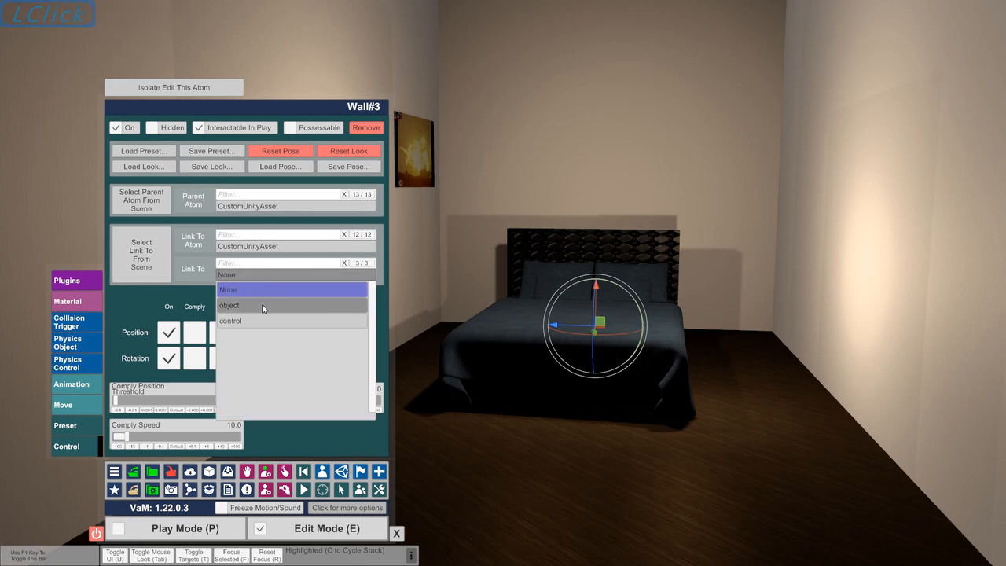
pyautogui.click(264, 306)
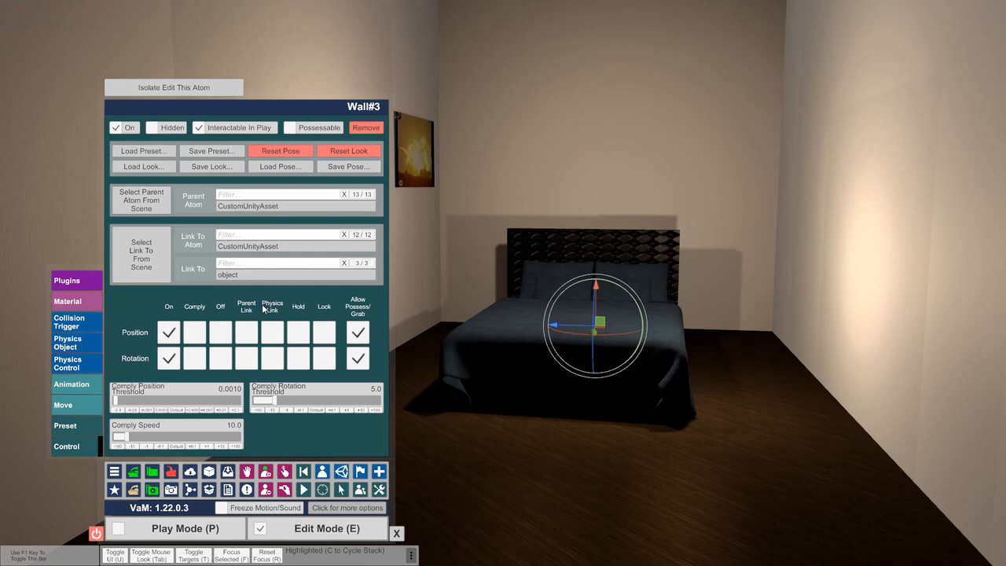
# Select the Wall#2 atom and set CustomUnityAsset as its parent atom
pyautogui.click(321, 473)
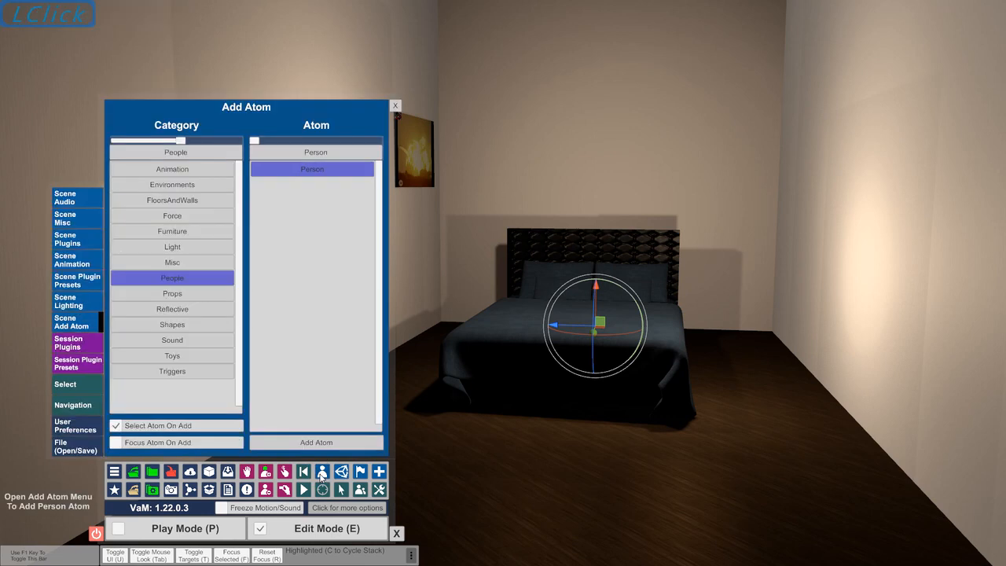
pyautogui.click(73, 386)
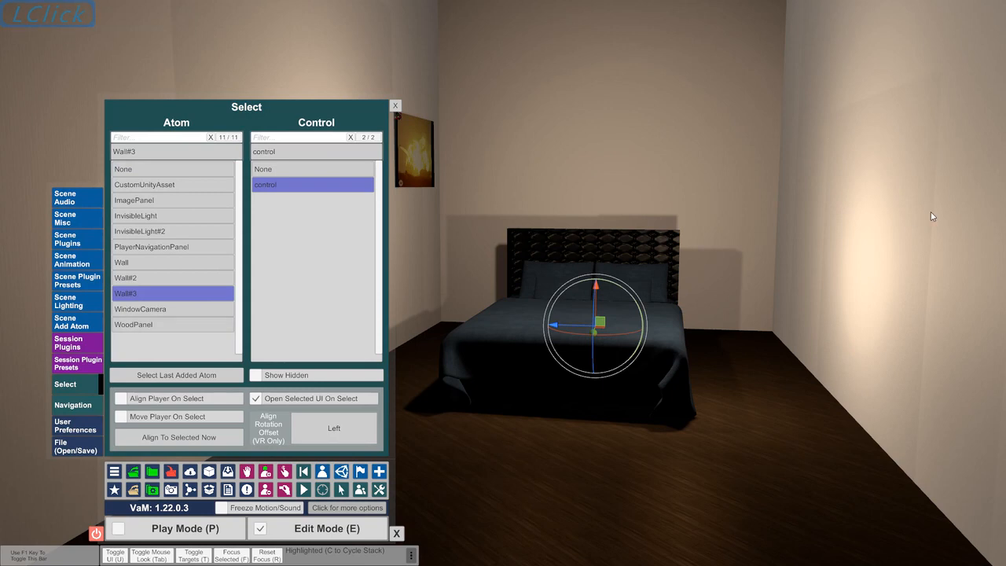
pyautogui.click(208, 278)
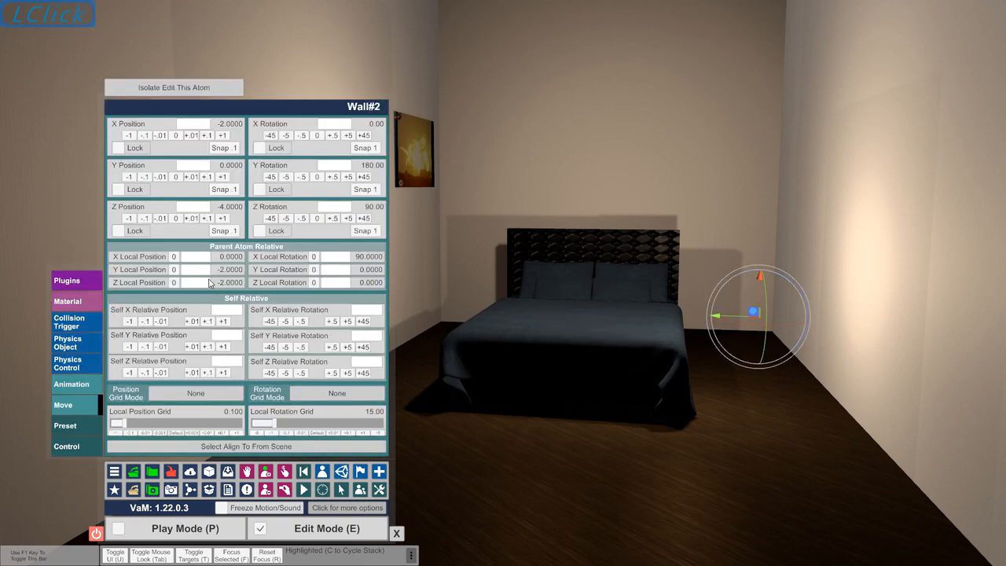
pyautogui.click(79, 447)
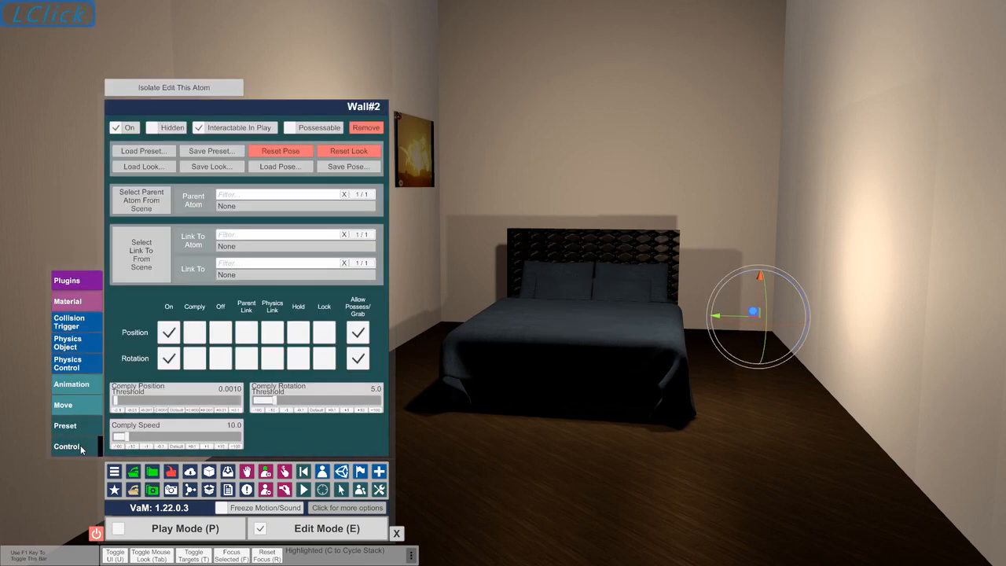
pyautogui.click(283, 206)
pyautogui.click(264, 269)
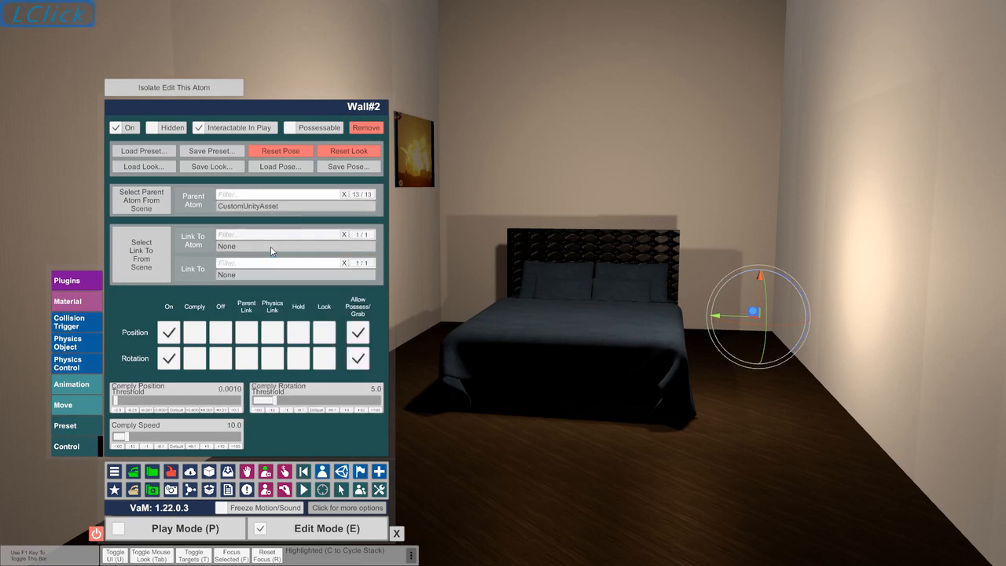
# Link Wall#2 to the CustomUnityAsset atom, using object as the link target
pyautogui.click(264, 275)
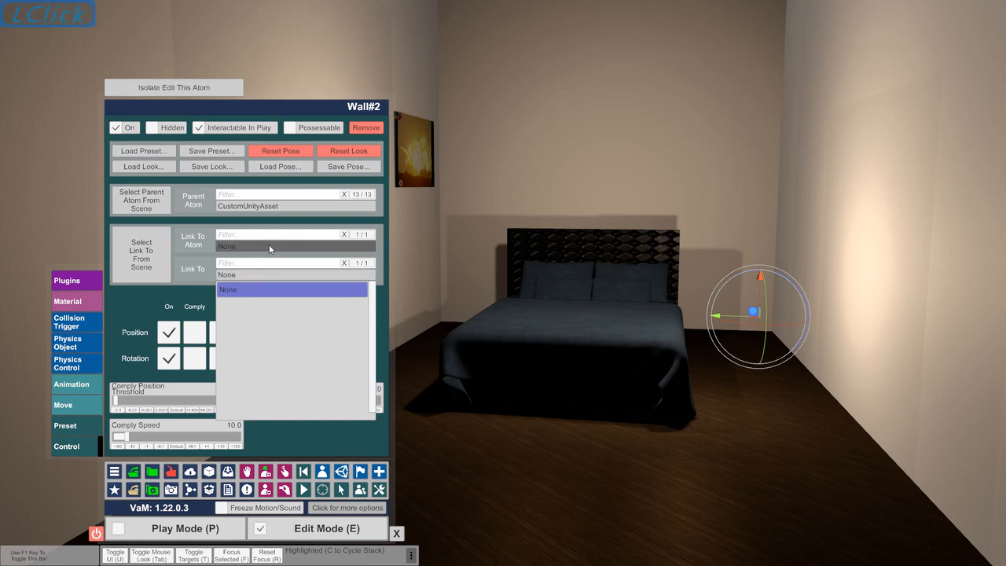
pyautogui.click(269, 246)
pyautogui.click(264, 291)
pyautogui.click(264, 275)
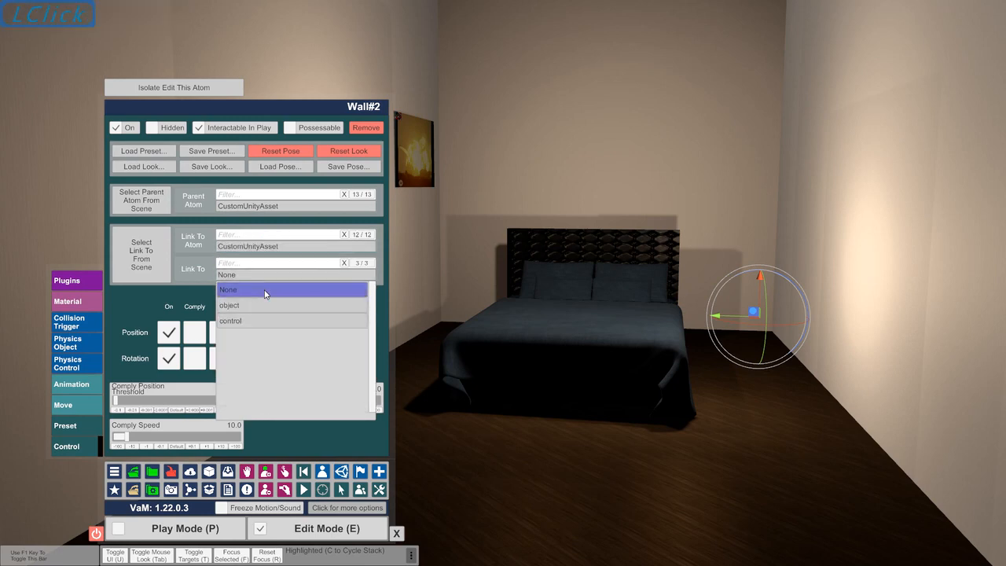
pyautogui.click(260, 305)
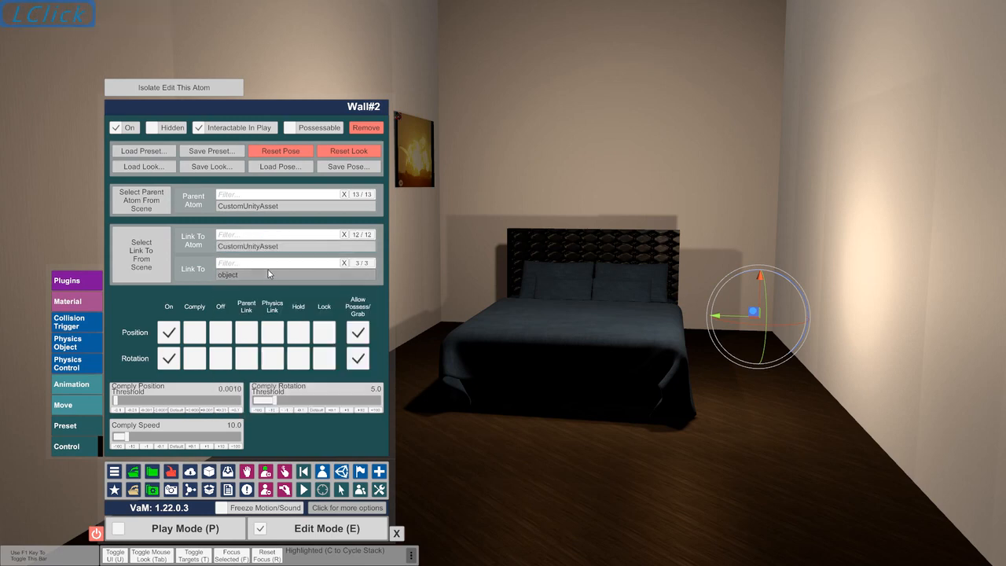
# Select the CustomUnityAsset atom and shift the bed slightly together with its linked walls, image panel and floor
pyautogui.click(322, 472)
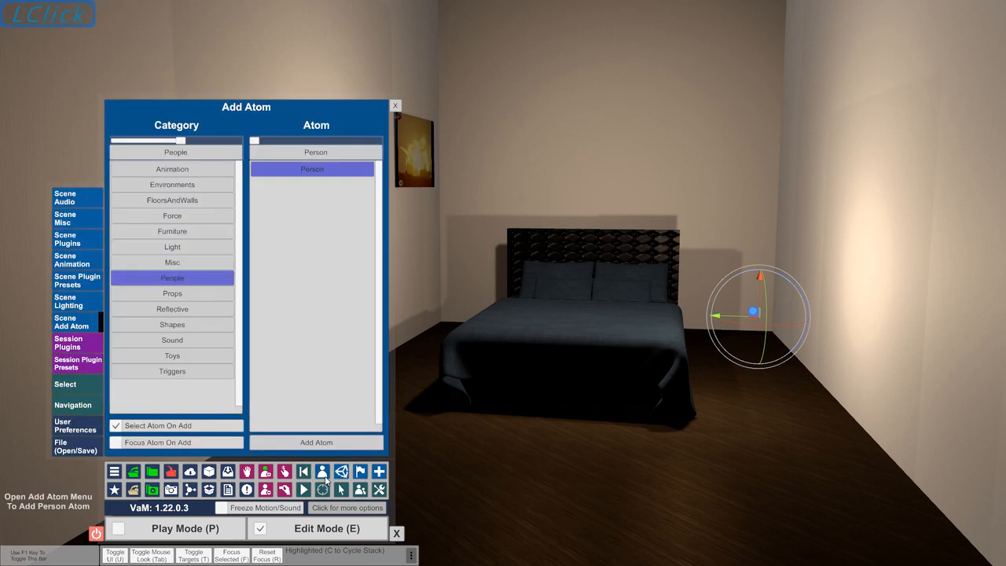
pyautogui.click(76, 384)
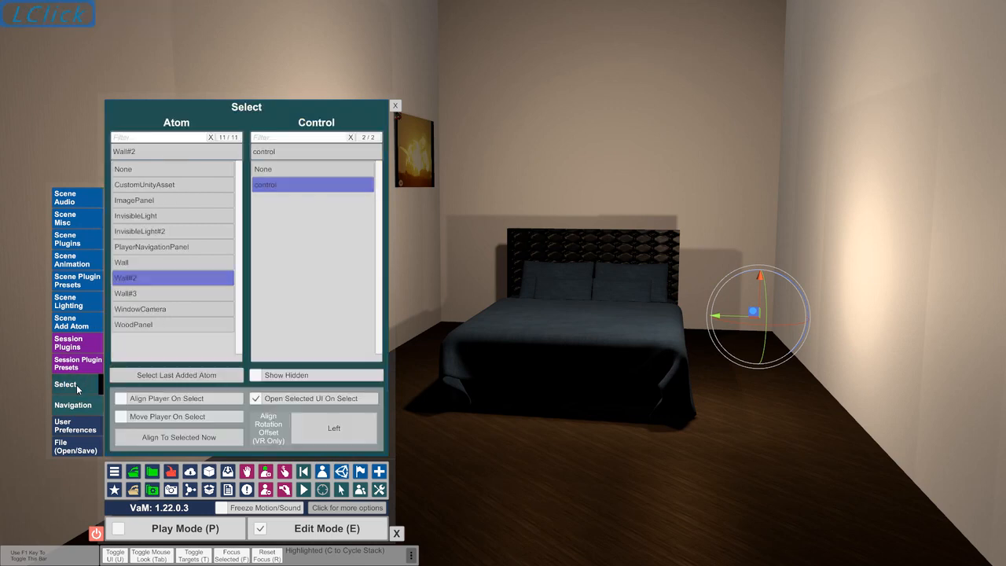
pyautogui.click(185, 186)
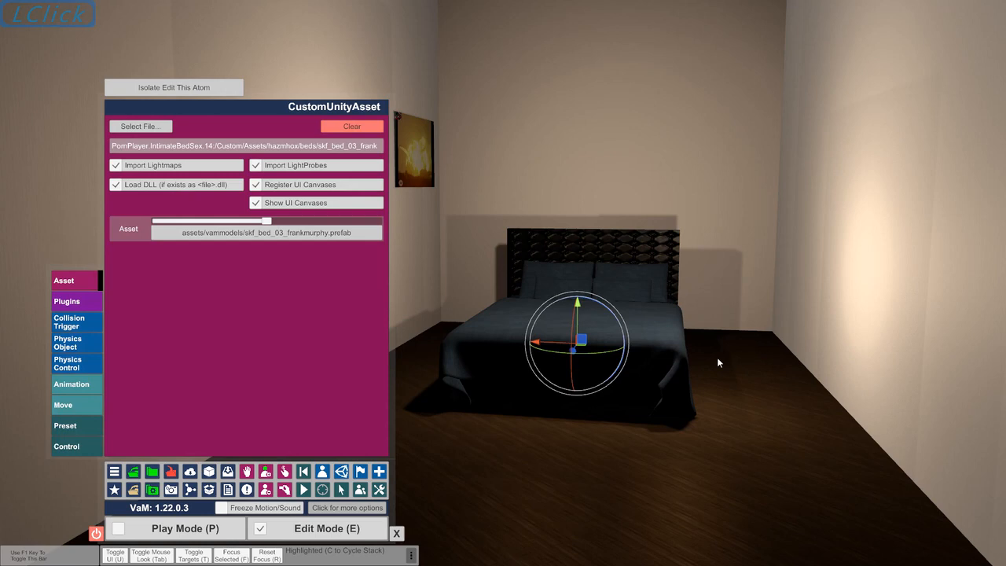
pyautogui.moveTo(591, 351)
pyautogui.mouseDown()
pyautogui.moveTo(623, 355)
pyautogui.moveTo(581, 355)
pyautogui.moveTo(597, 367)
pyautogui.moveTo(584, 363)
pyautogui.mouseUp()
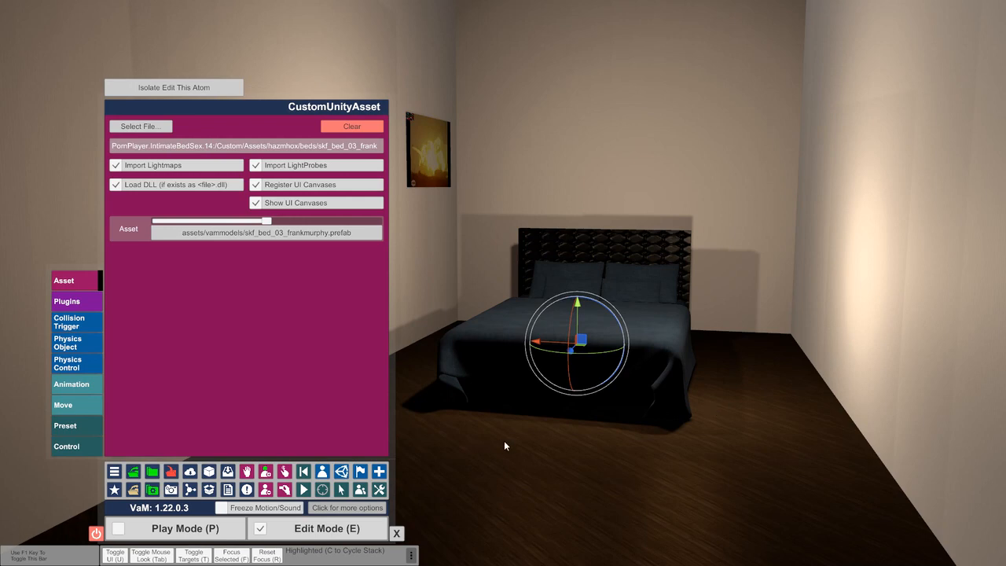
pyautogui.press('super')
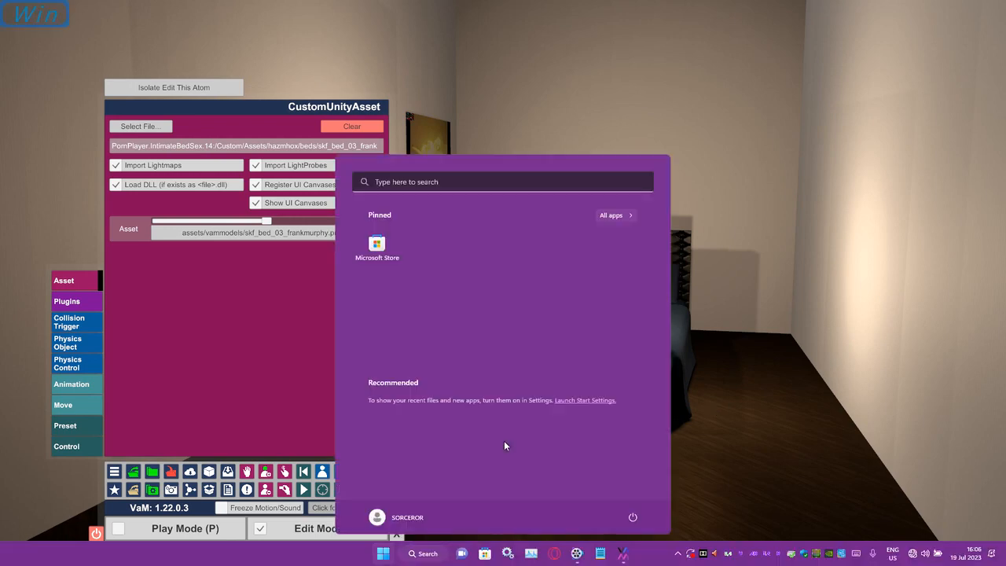
pyautogui.click(576, 555)
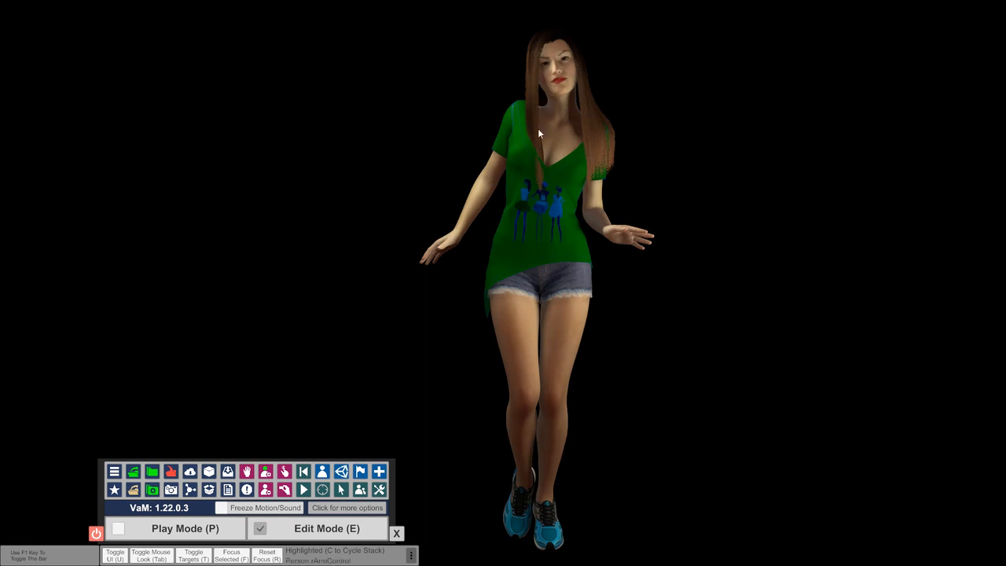
# Turn on Freeze Physics for the Person atom through its root control and open the scene file options
pyautogui.click(565, 73)
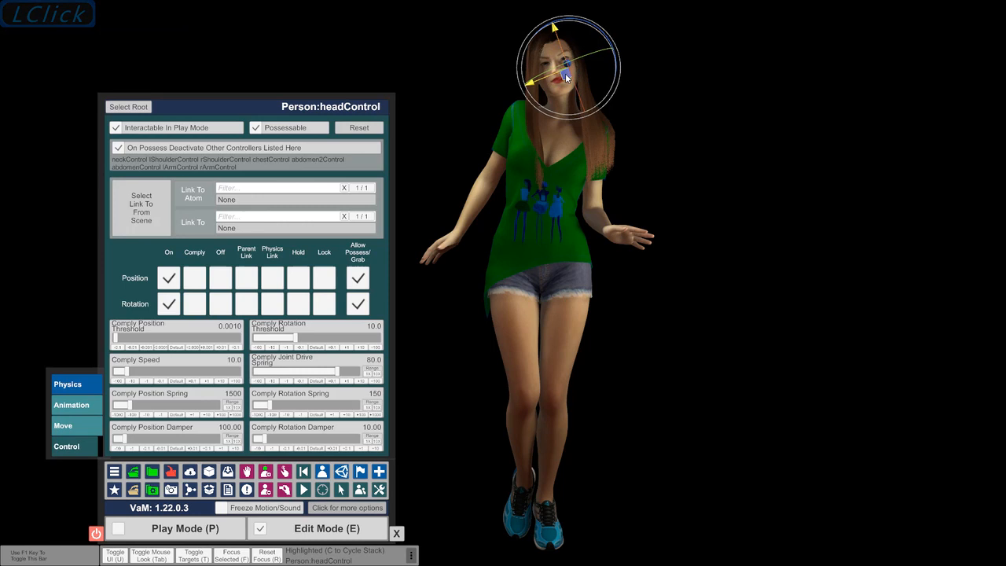
pyautogui.click(121, 109)
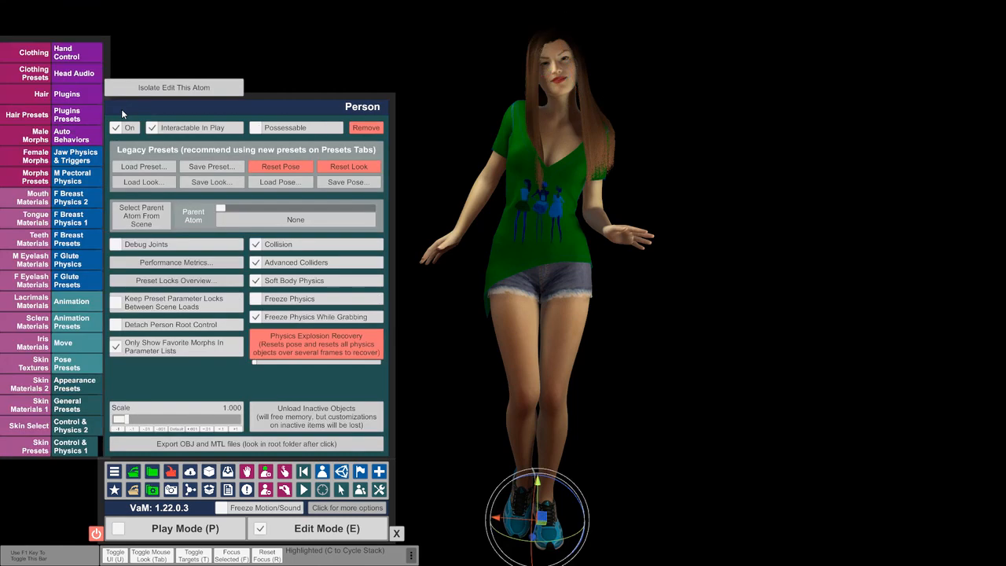
pyautogui.click(259, 305)
pyautogui.click(114, 472)
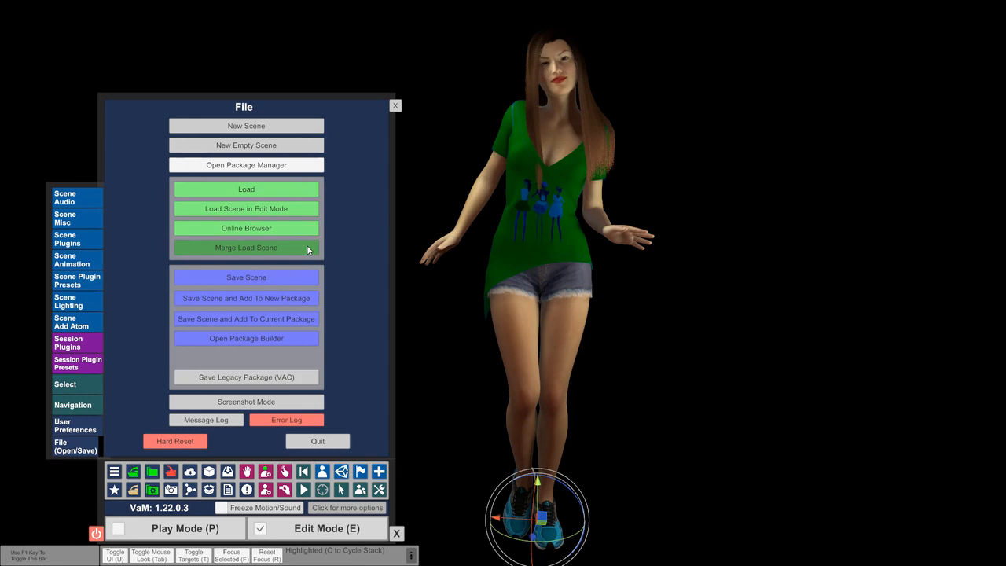
pyautogui.press('super')
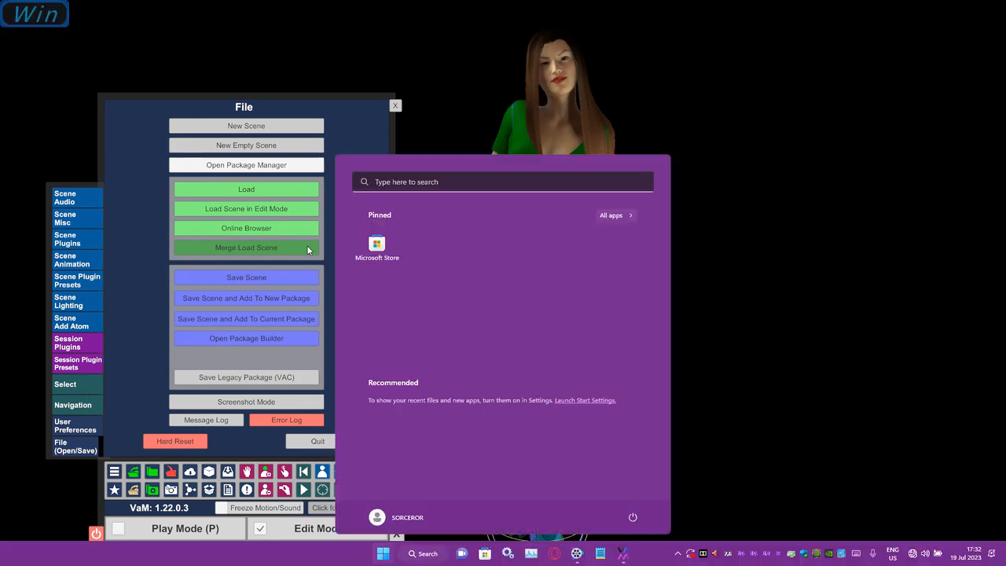
pyautogui.click(576, 554)
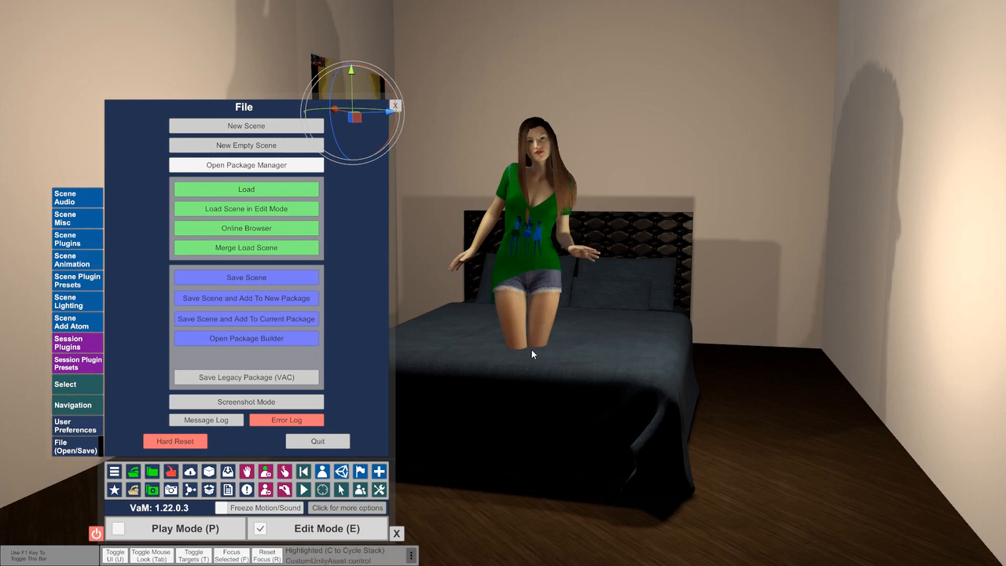
# Select the CustomUnityAsset atom and lower the bed with its linked room until the mattress is beneath the person's feet
pyautogui.click(533, 154)
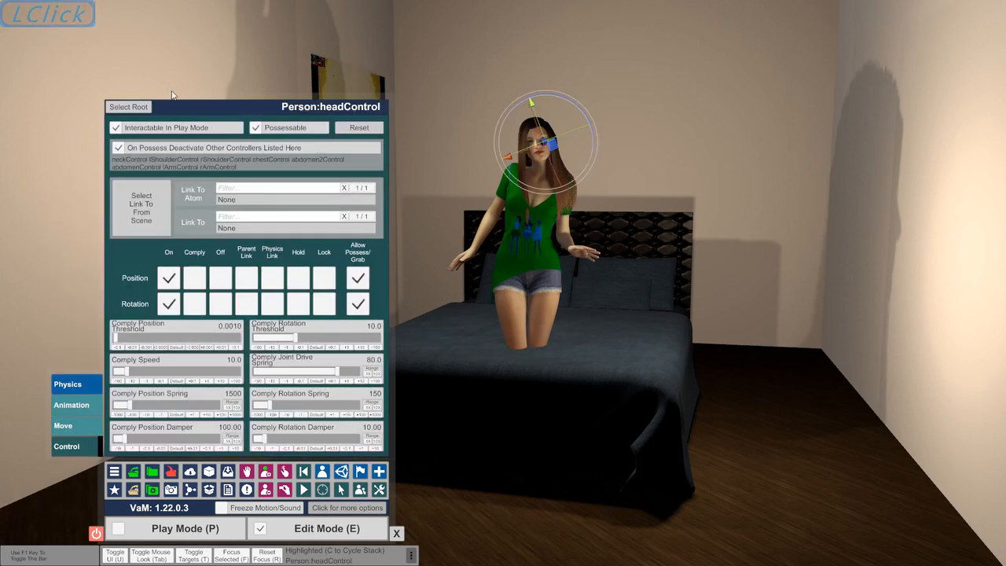
pyautogui.click(140, 106)
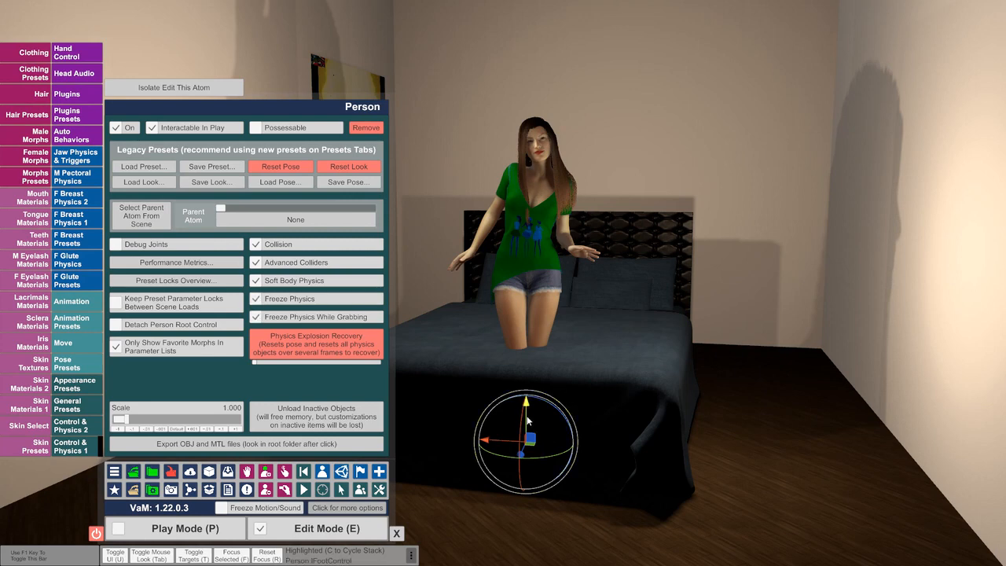
pyautogui.click(321, 473)
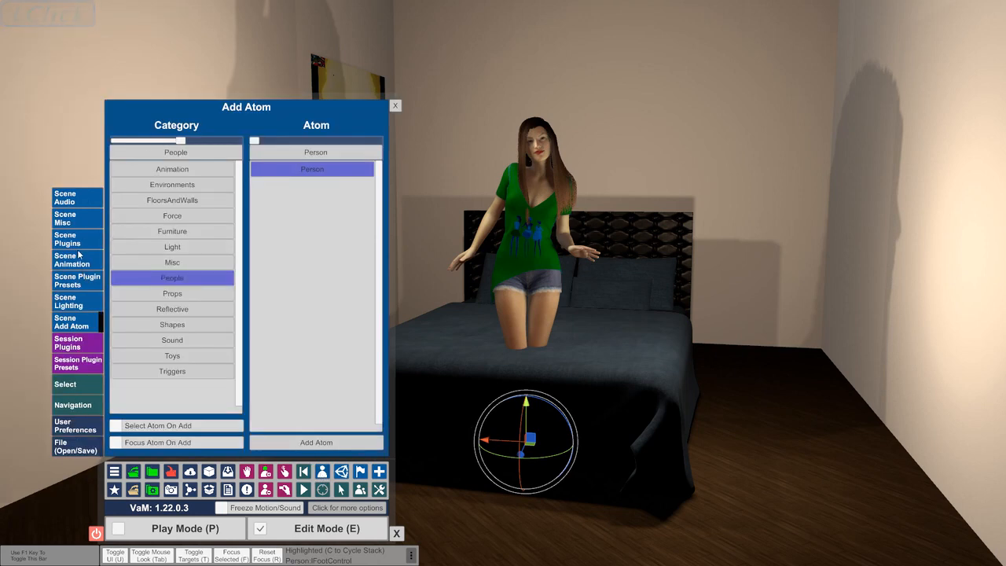
pyautogui.click(82, 385)
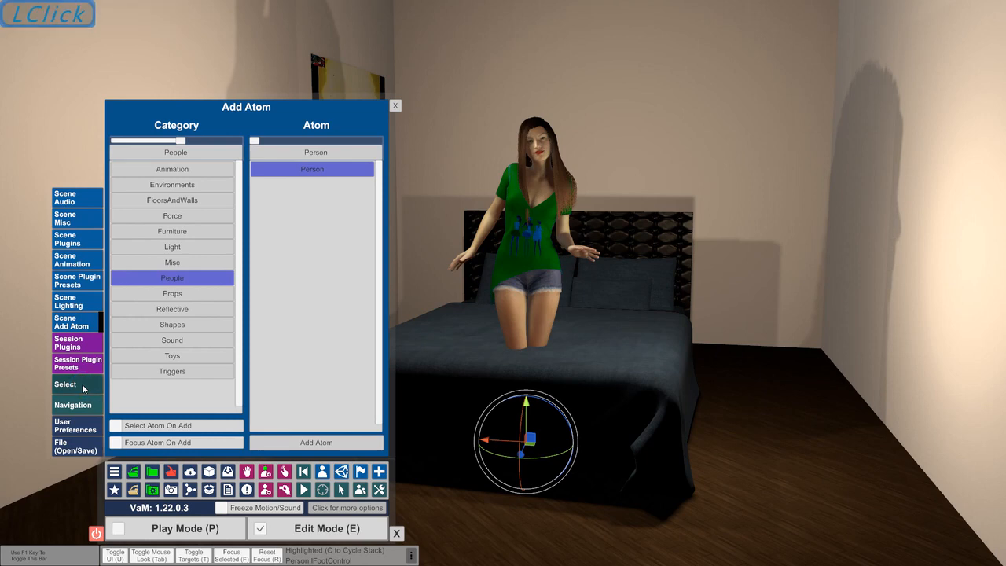
pyautogui.click(198, 186)
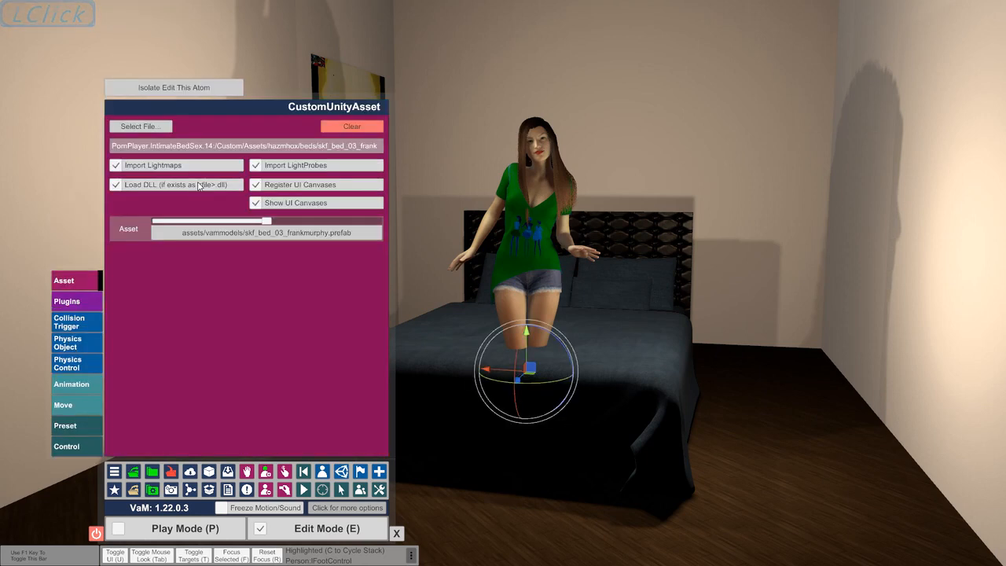
pyautogui.click(88, 448)
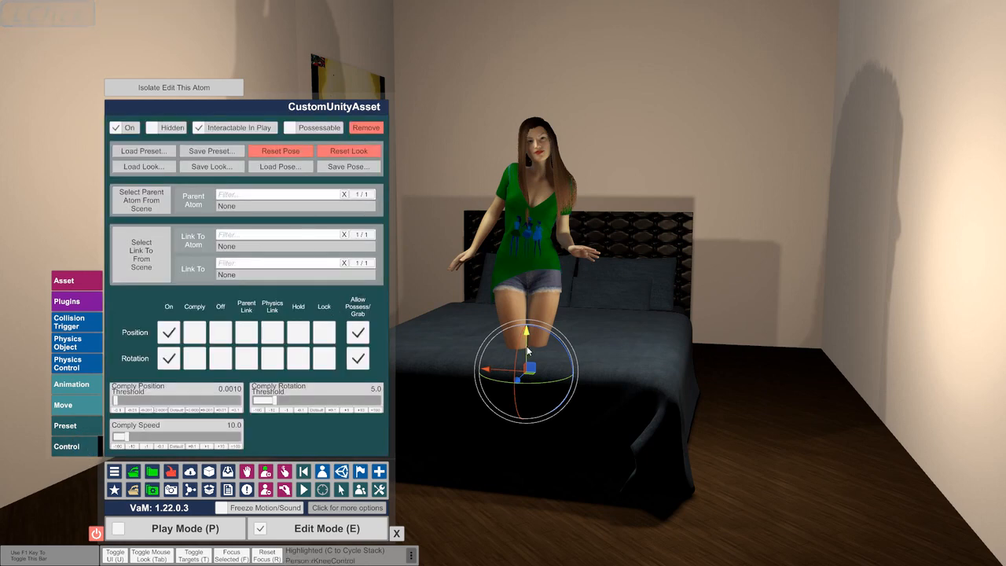
pyautogui.moveTo(526, 346); pyautogui.dragTo(531, 461)
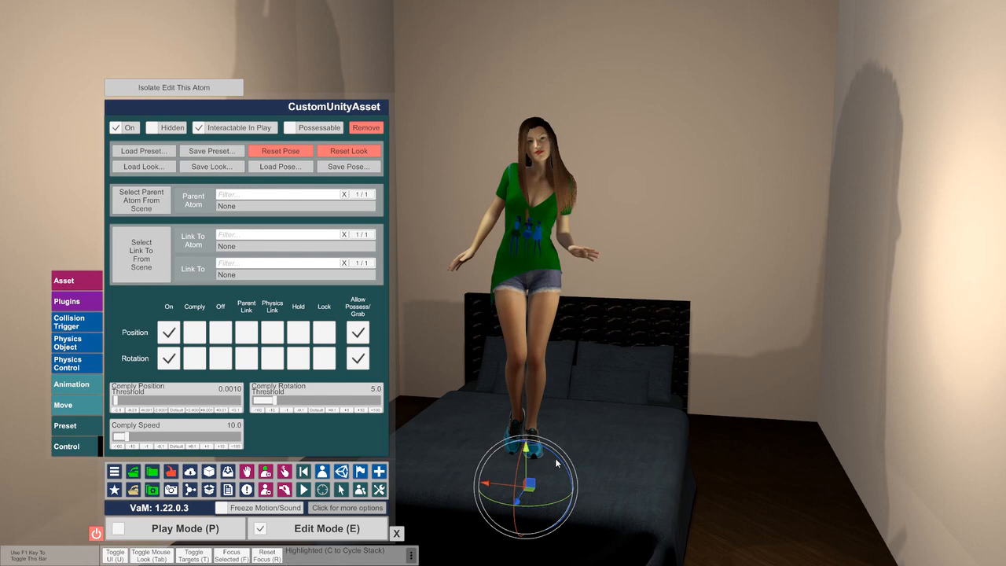
pyautogui.press('Left')
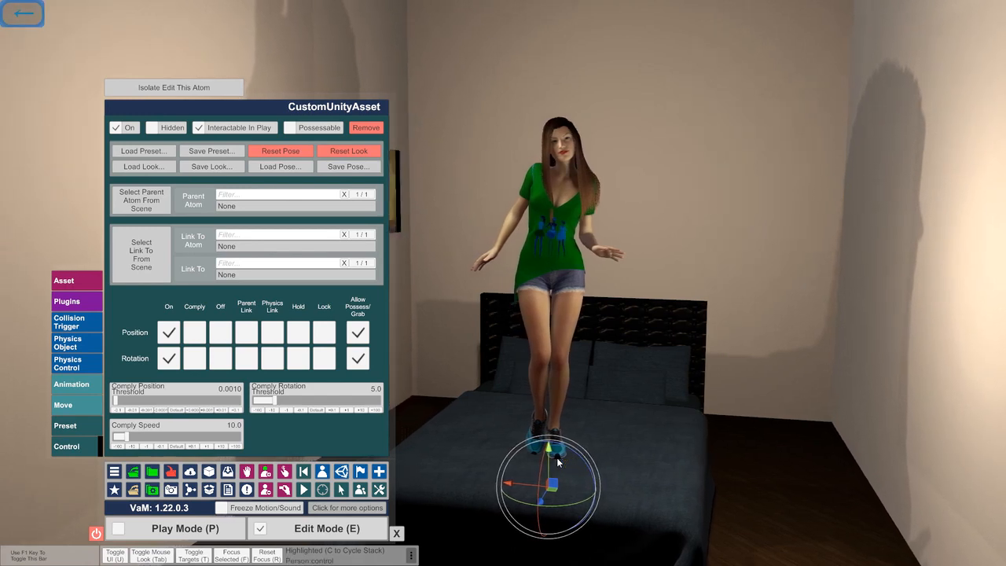
pyautogui.press('Down')
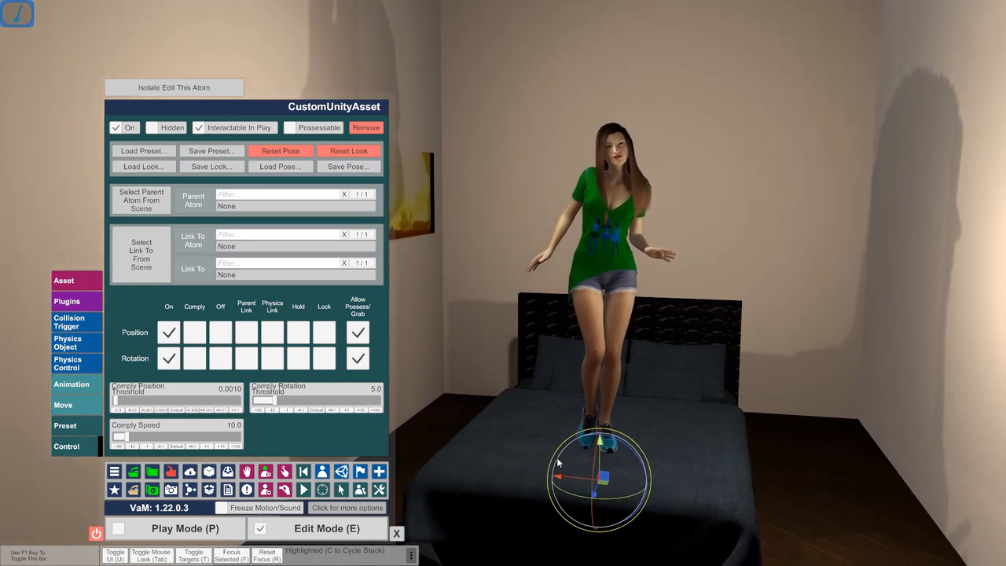
pyautogui.moveTo(598, 447)
pyautogui.mouseDown()
pyautogui.moveTo(597, 389)
pyautogui.moveTo(599, 450)
pyautogui.mouseUp()
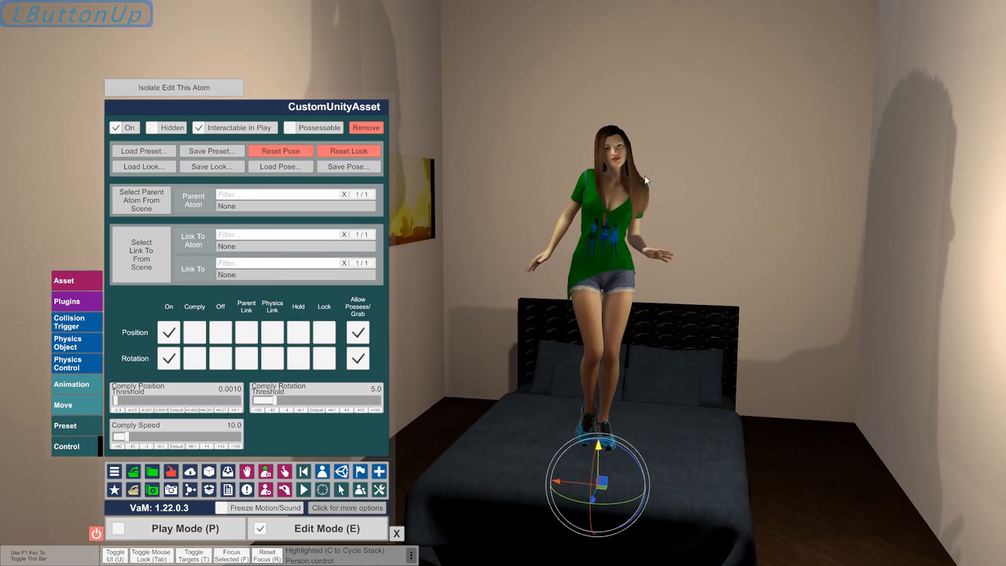
# Turn off Freeze Physics for the Person atom and lower the person so the shoes rest on the mattress
pyautogui.click(614, 149)
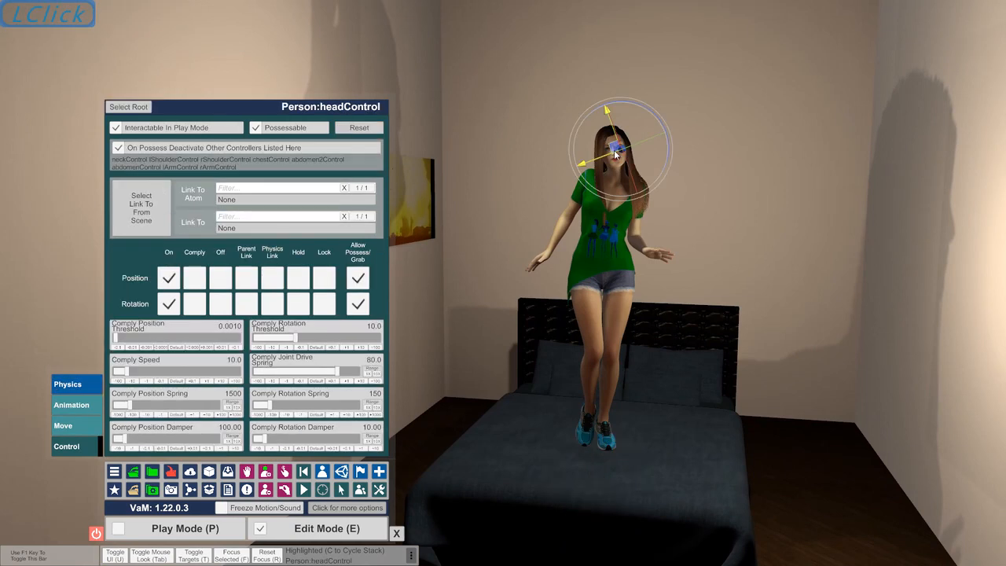
pyautogui.click(116, 107)
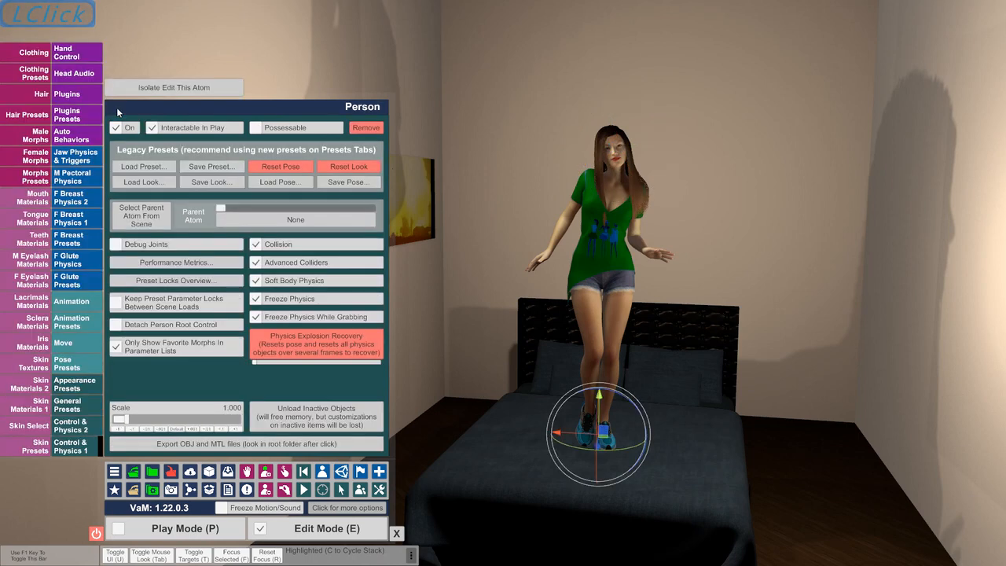
pyautogui.click(257, 301)
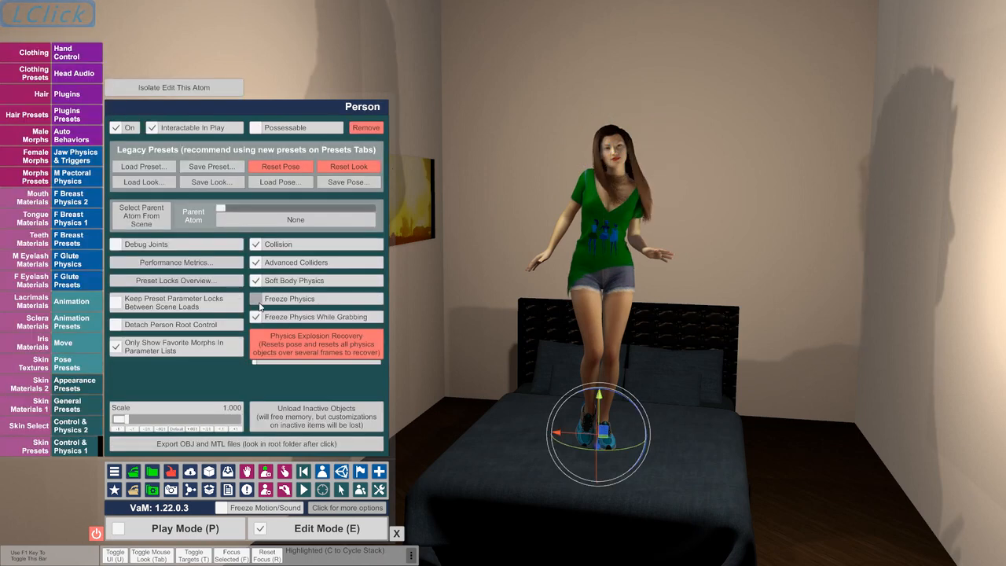
pyautogui.moveTo(598, 397)
pyautogui.mouseDown()
pyautogui.moveTo(602, 423)
pyautogui.moveTo(596, 396)
pyautogui.mouseUp()
pyautogui.click(596, 396)
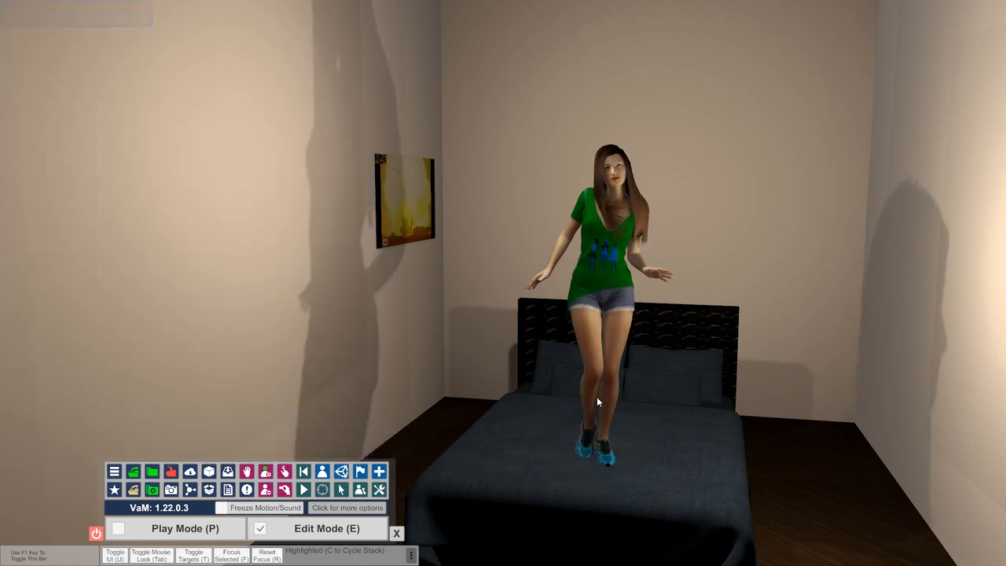
# Select the person's root control and raise the figure slightly to fine-tune the standing height on the bed
pyautogui.click(613, 168)
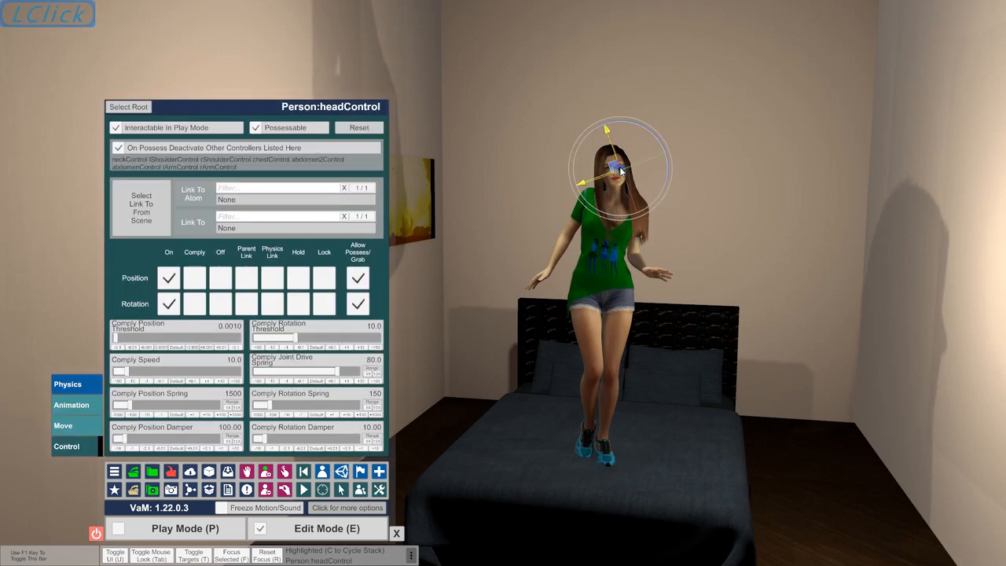
pyautogui.click(140, 109)
pyautogui.moveTo(597, 422); pyautogui.dragTo(598, 420)
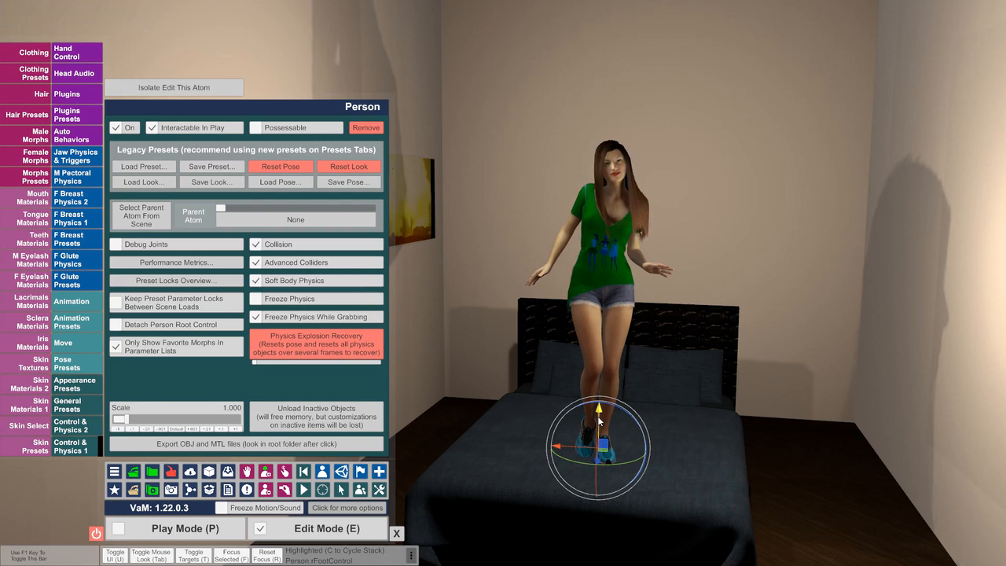
pyautogui.press('super')
pyautogui.click(574, 557)
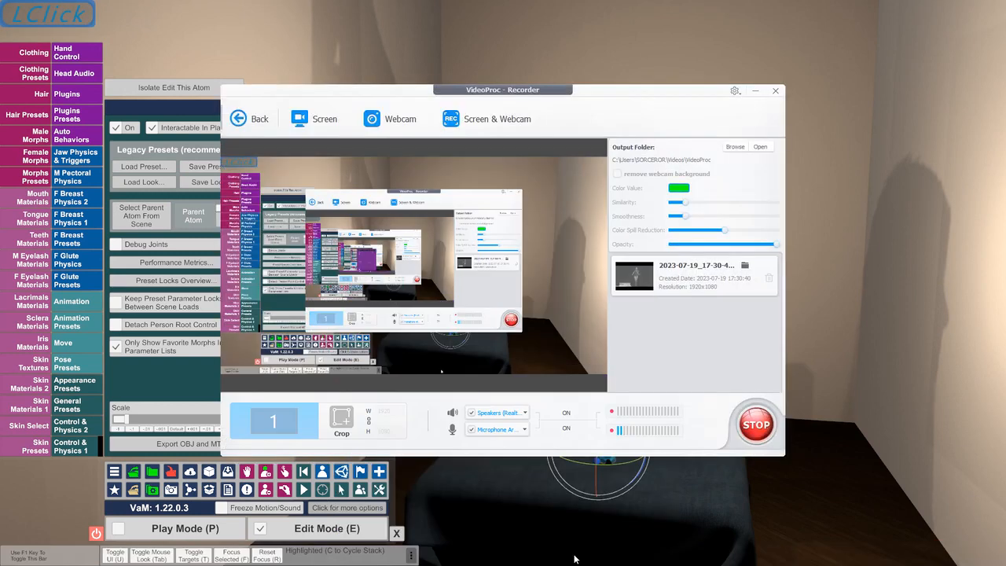